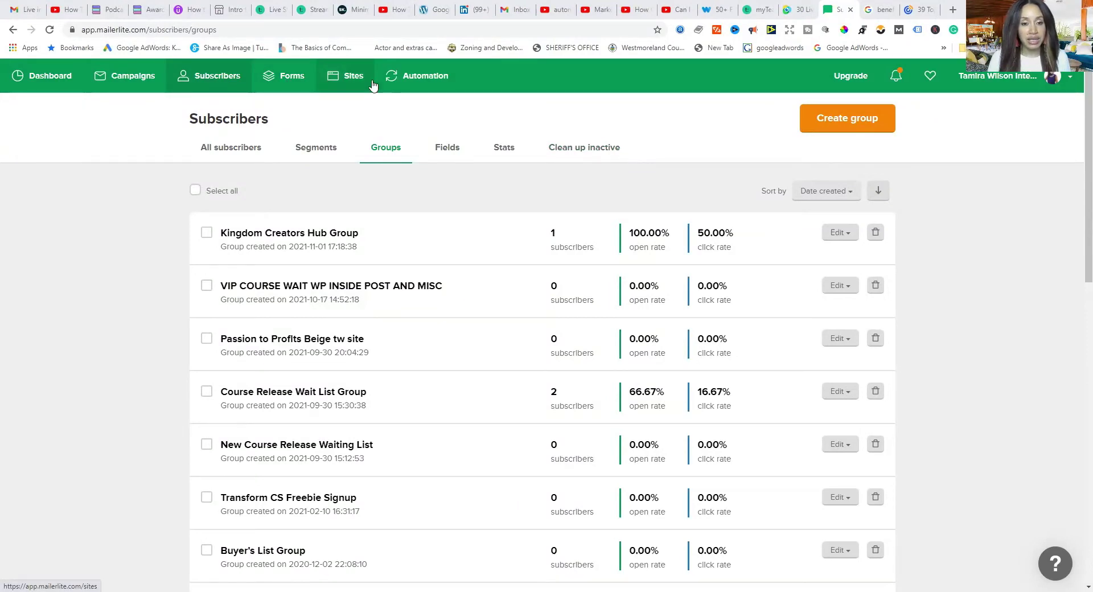
Step: Create a new automation workflow and name it Buyers List Automation
{"action": "left_click", "coordinate": [426, 79]}
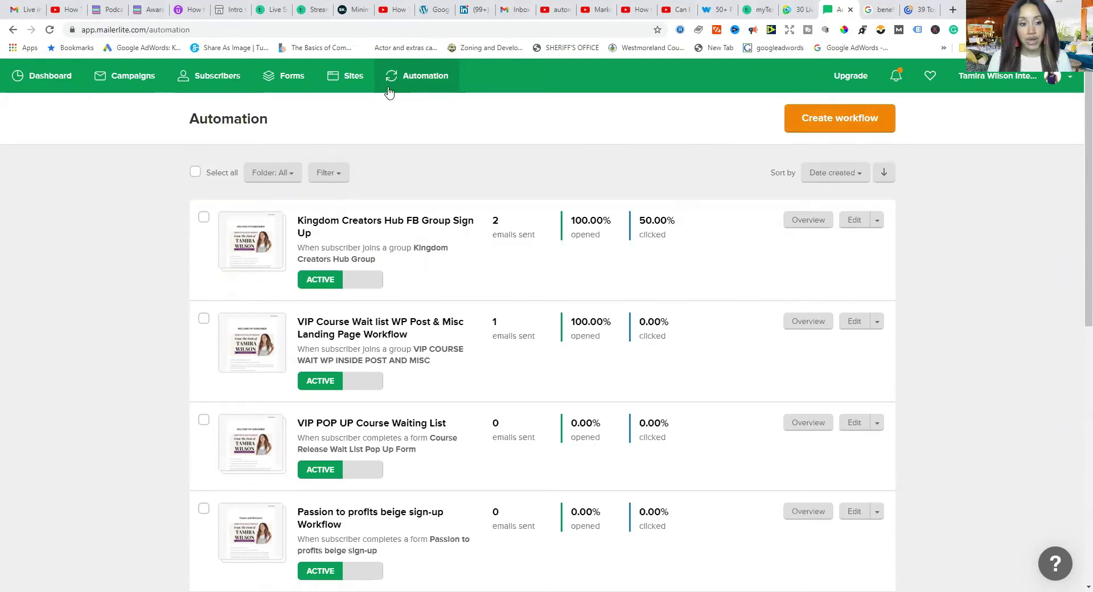
{"action": "left_click", "coordinate": [855, 130]}
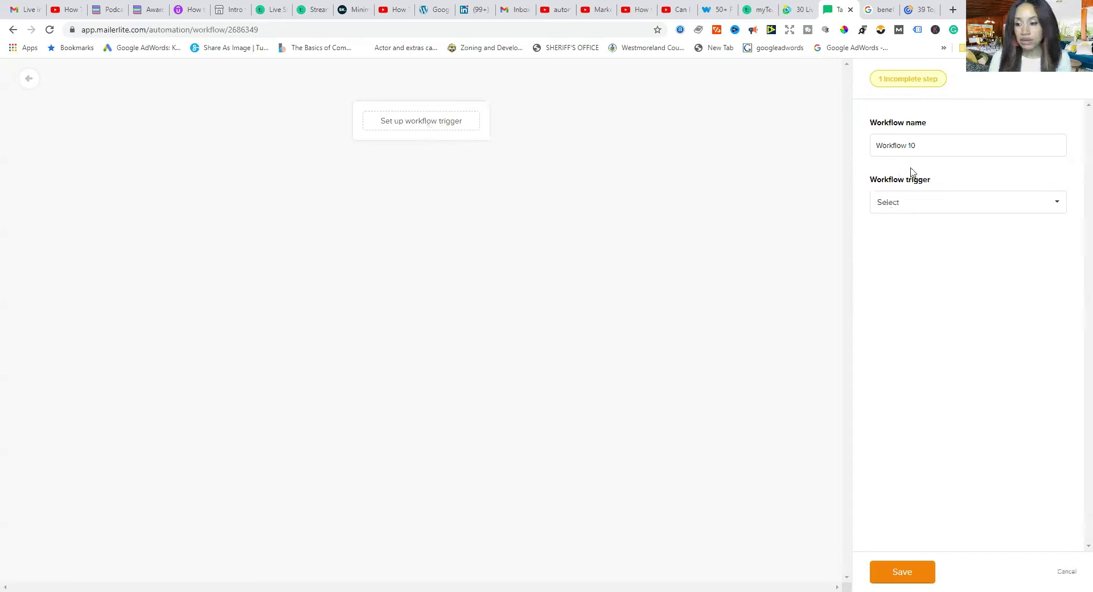
{"action": "left_click", "coordinate": [925, 146]}
{"action": "key", "text": "BackSpace"}
{"action": "key", "text": "BackSpace"}
{"action": "key", "text": "BackSpace"}
{"action": "key", "text": "BackSpace"}
{"action": "key", "text": "BackSpace"}
{"action": "key", "text": "BackSpace"}
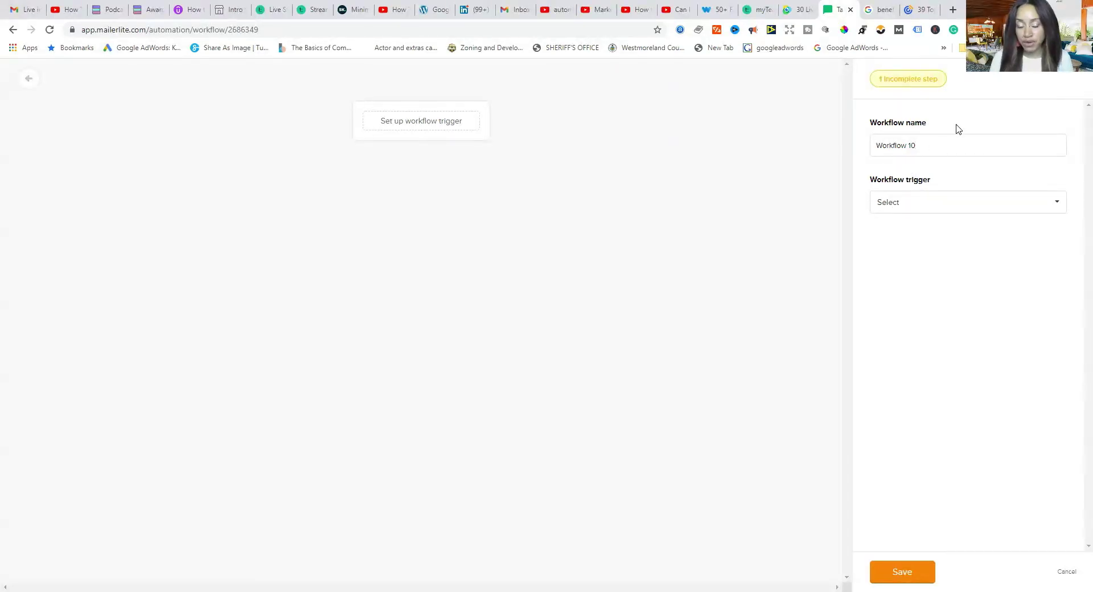
{"action": "key", "text": "BackSpace"}
{"action": "key", "text": "BackSpace"}
{"action": "key", "text": "BackSpace"}
{"action": "key", "text": "BackSpace"}
{"action": "key", "text": "BackSpace"}
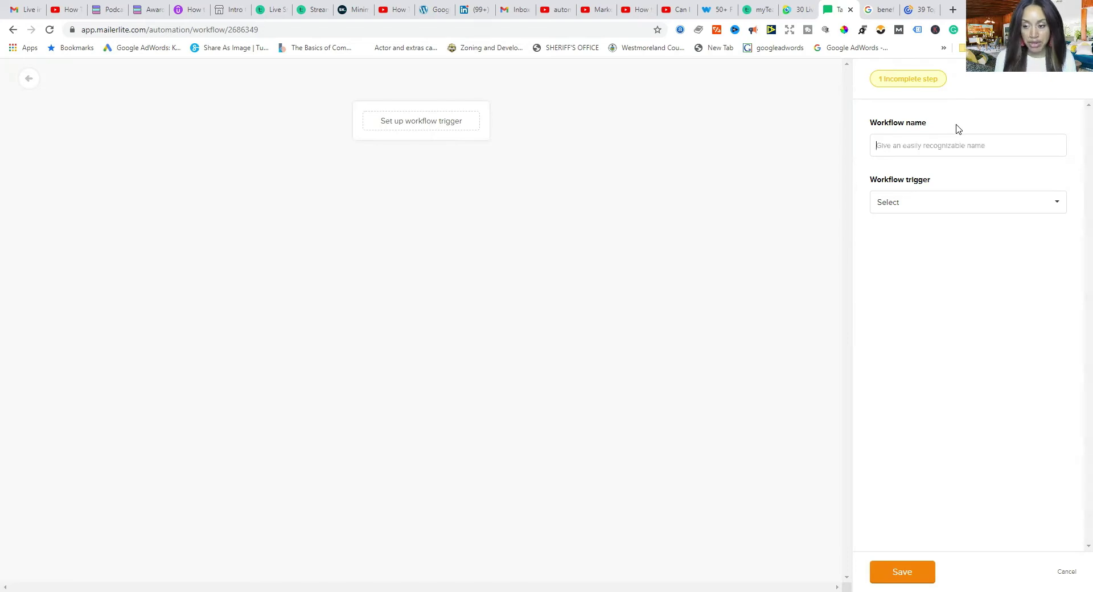
{"action": "type", "text": "We"}
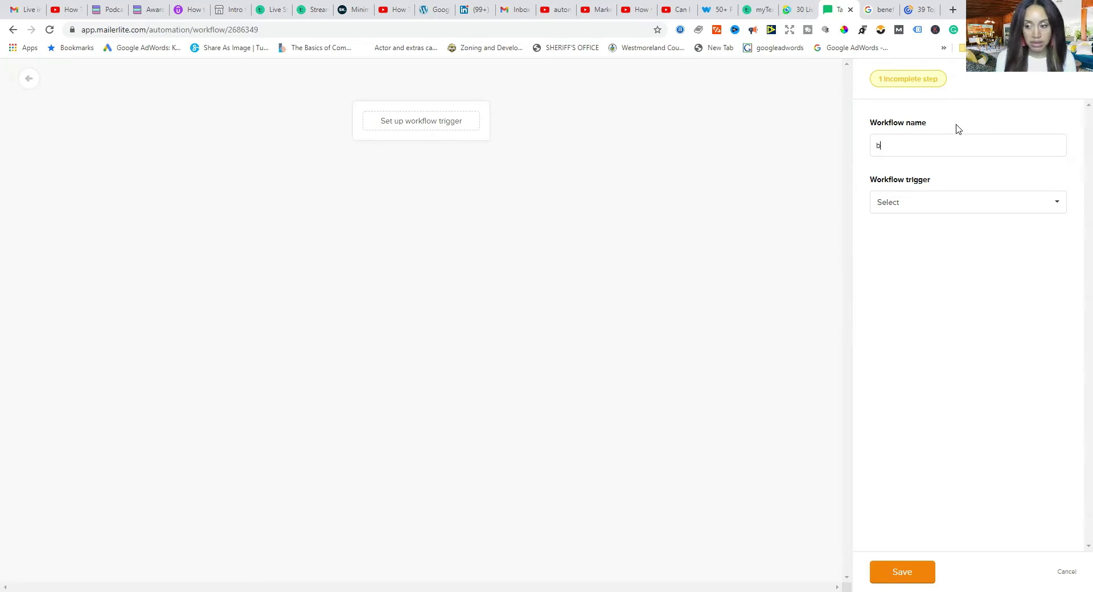
{"action": "key", "text": "BackSpace"}
{"action": "key", "text": "BackSpace"}
{"action": "type", "text": "Buyers Lis"}
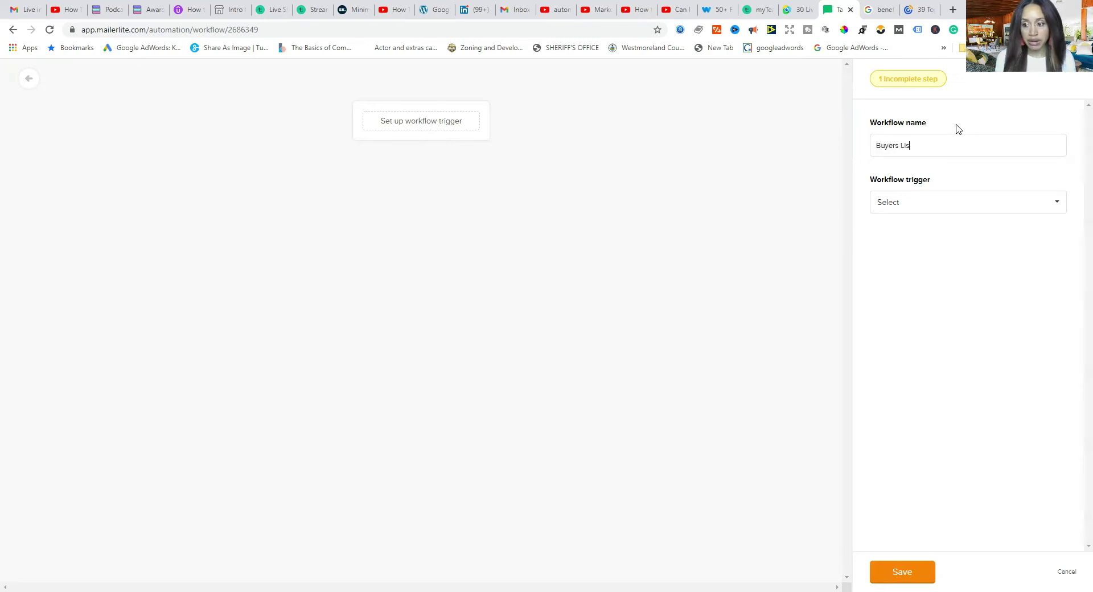
{"action": "type", "text": "t Automation"}
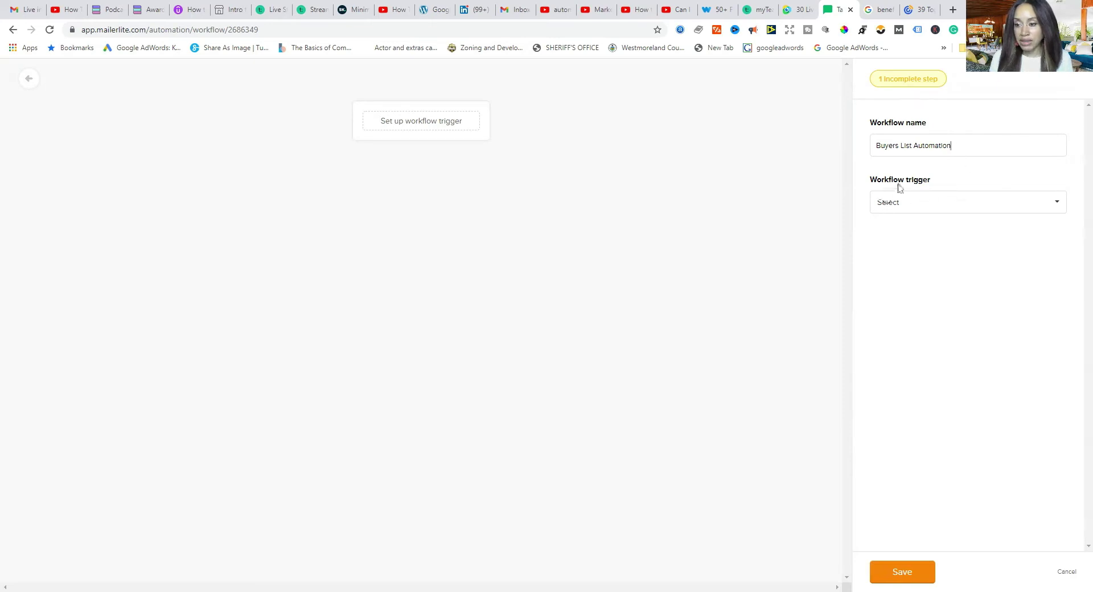
Step: Set the workflow trigger to When subscriber joins a group, choose Buyer's List Group as the subscriber group, and save
{"action": "left_click", "coordinate": [1056, 209]}
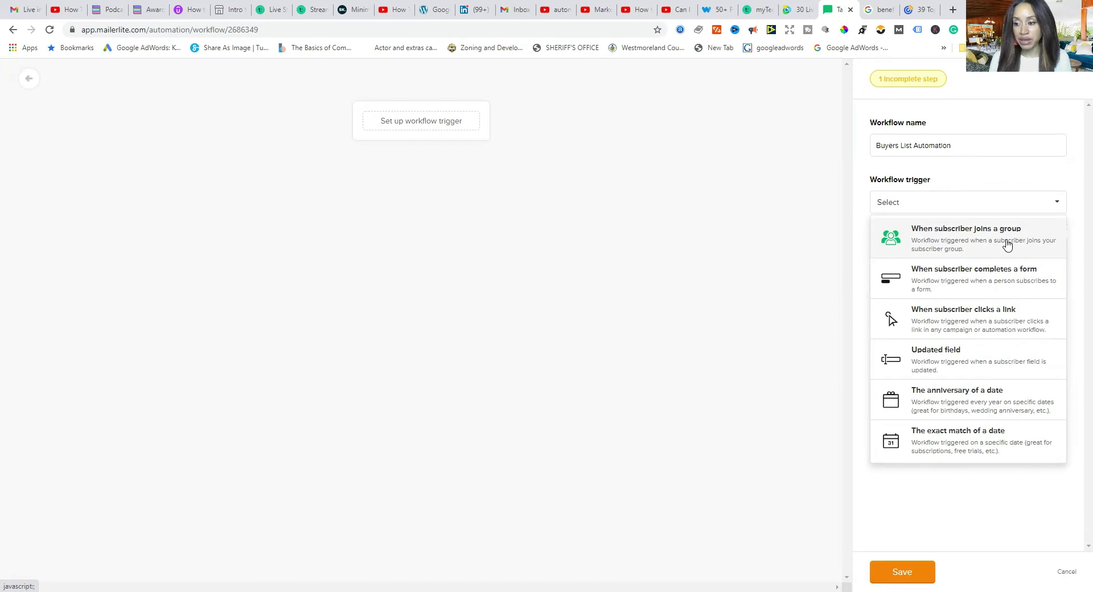
{"action": "left_click", "coordinate": [1004, 244]}
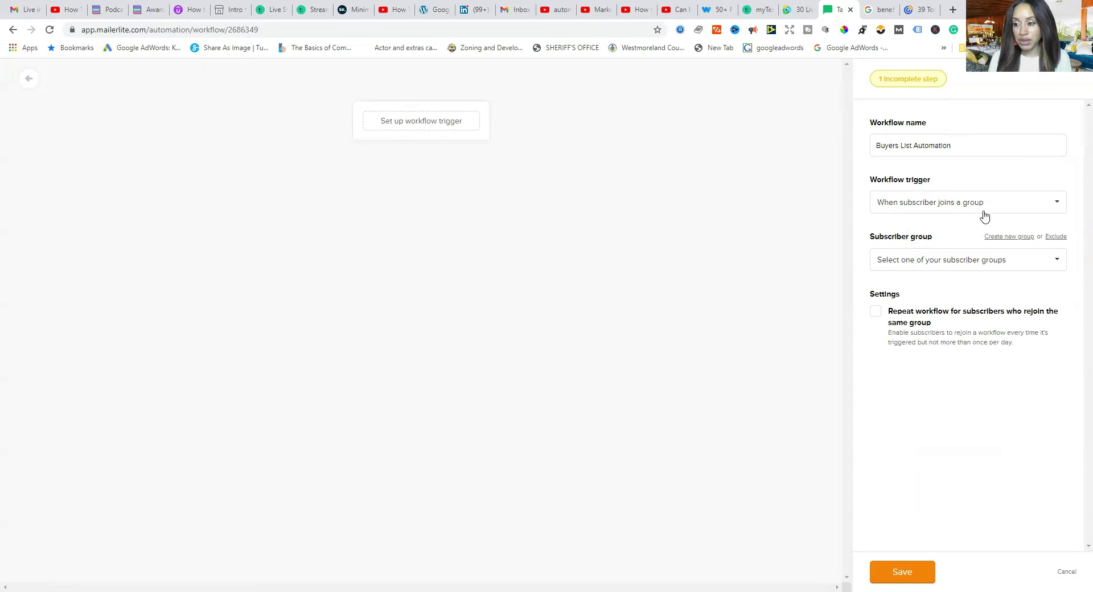
{"action": "left_click", "coordinate": [1059, 209]}
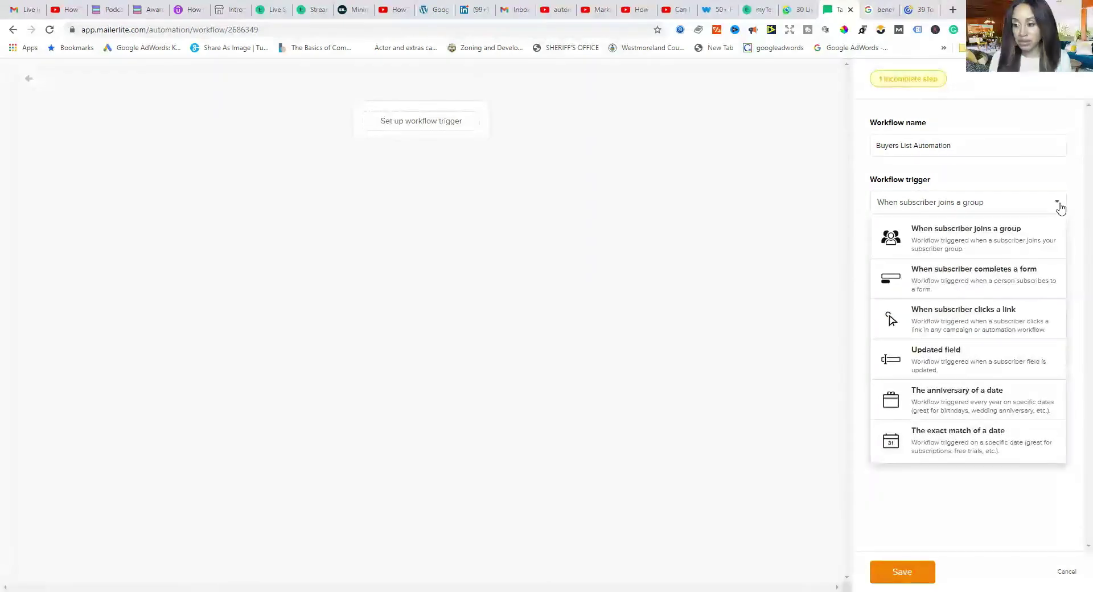
{"action": "left_click", "coordinate": [1078, 193]}
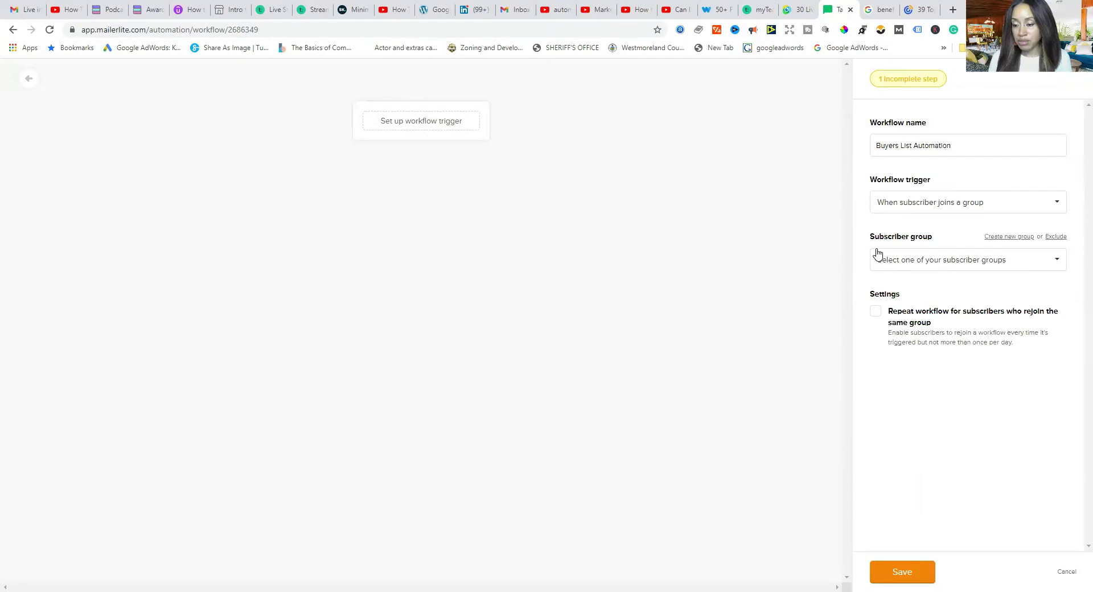
{"action": "left_click", "coordinate": [1057, 265]}
{"action": "scroll", "coordinate": [1036, 354], "scroll_direction": "down", "scroll_amount": 3}
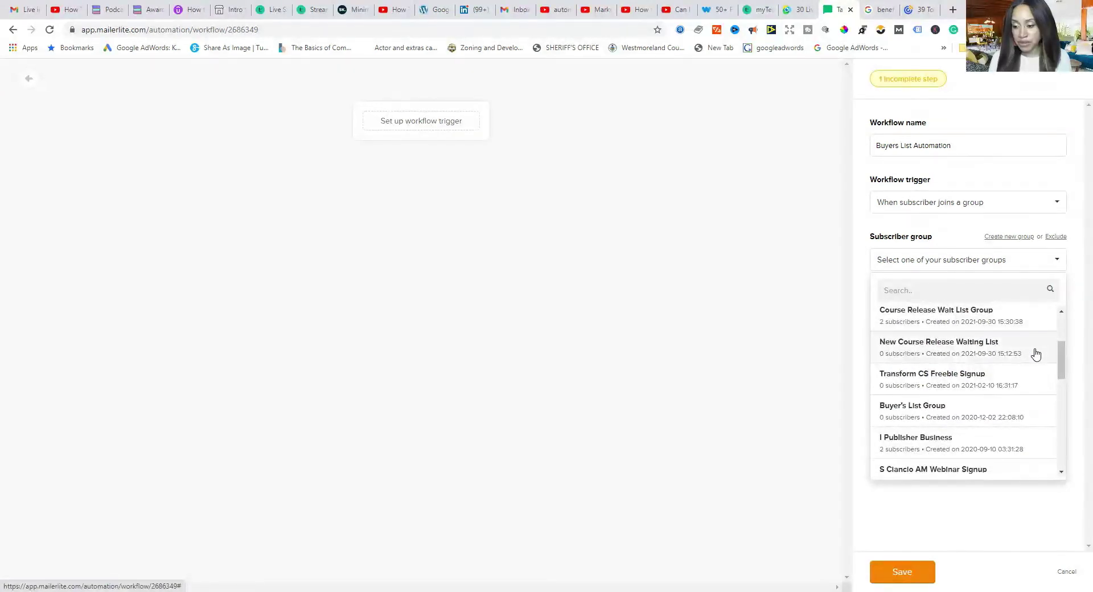
{"action": "left_click", "coordinate": [930, 419]}
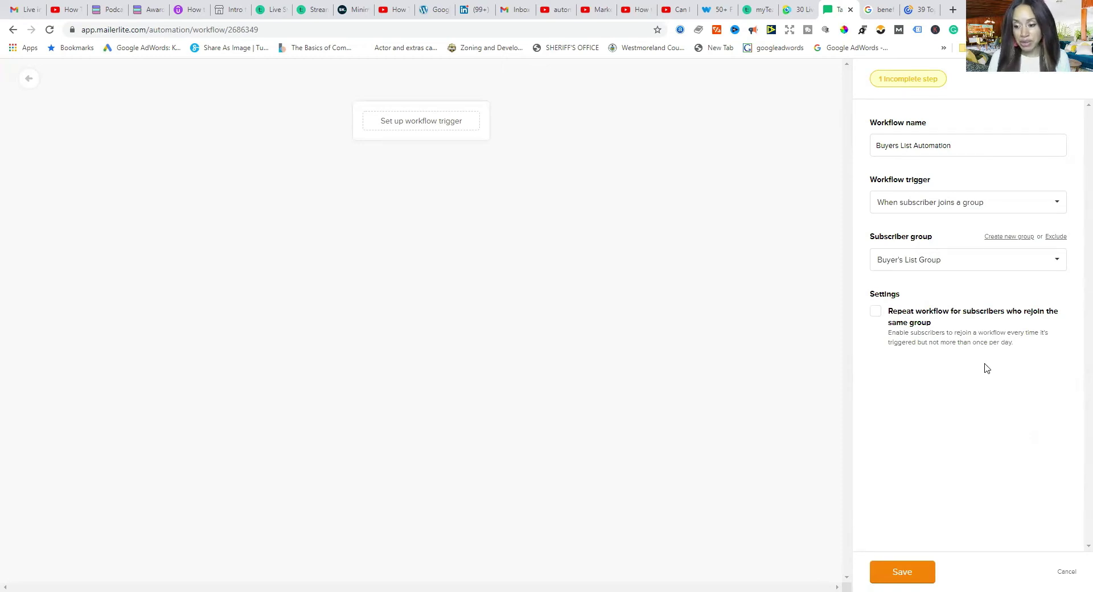
{"action": "left_click", "coordinate": [903, 575]}
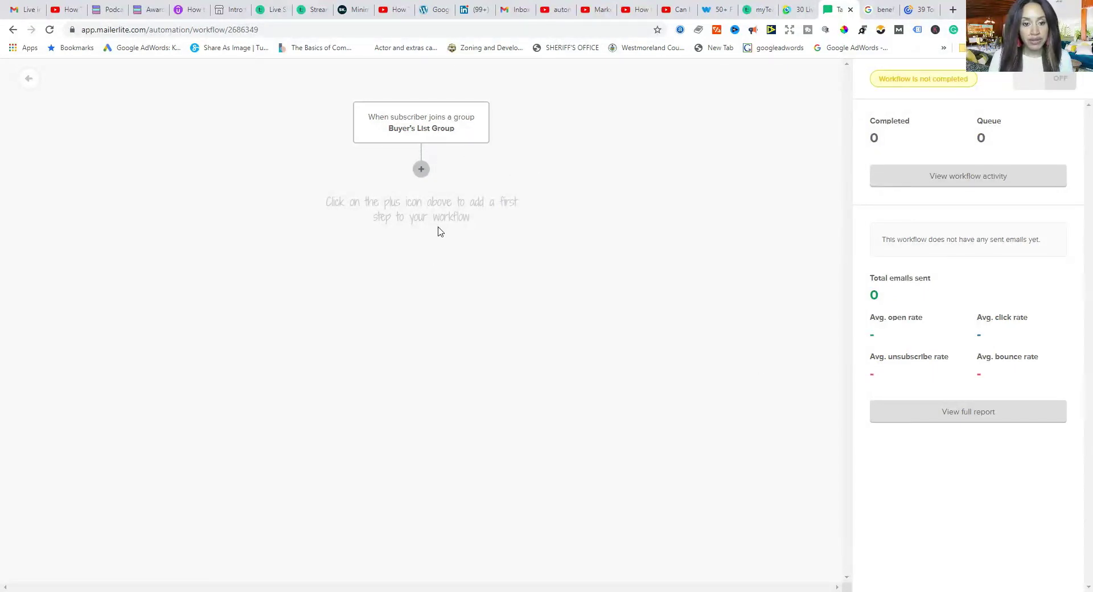
Step: Add an email step after the trigger and fill its email name with a suggested e-mail address
{"action": "left_click", "coordinate": [421, 170]}
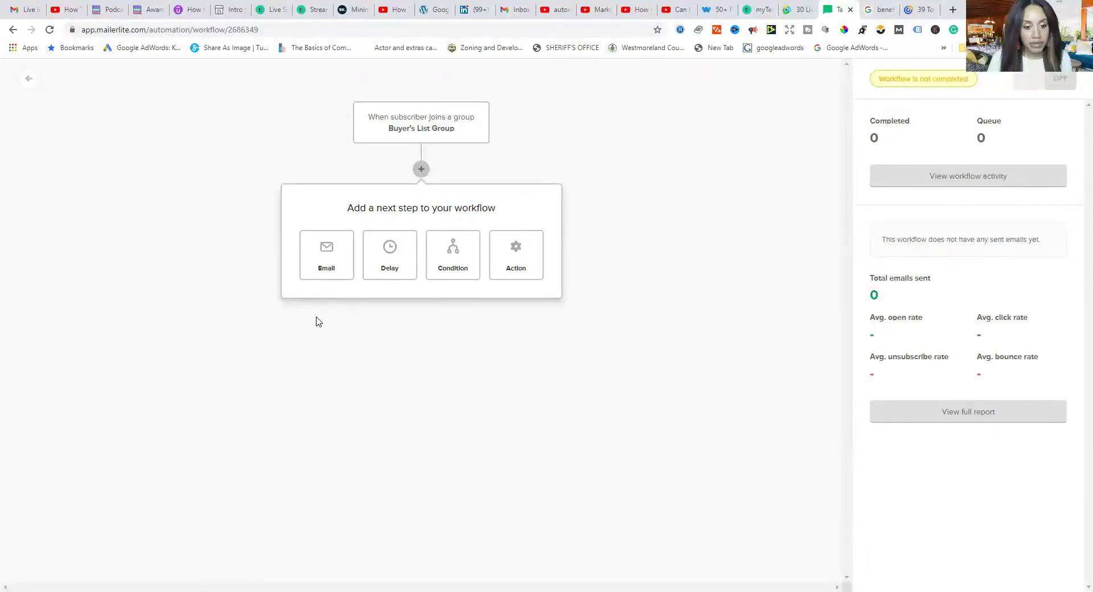
{"action": "left_click", "coordinate": [327, 268]}
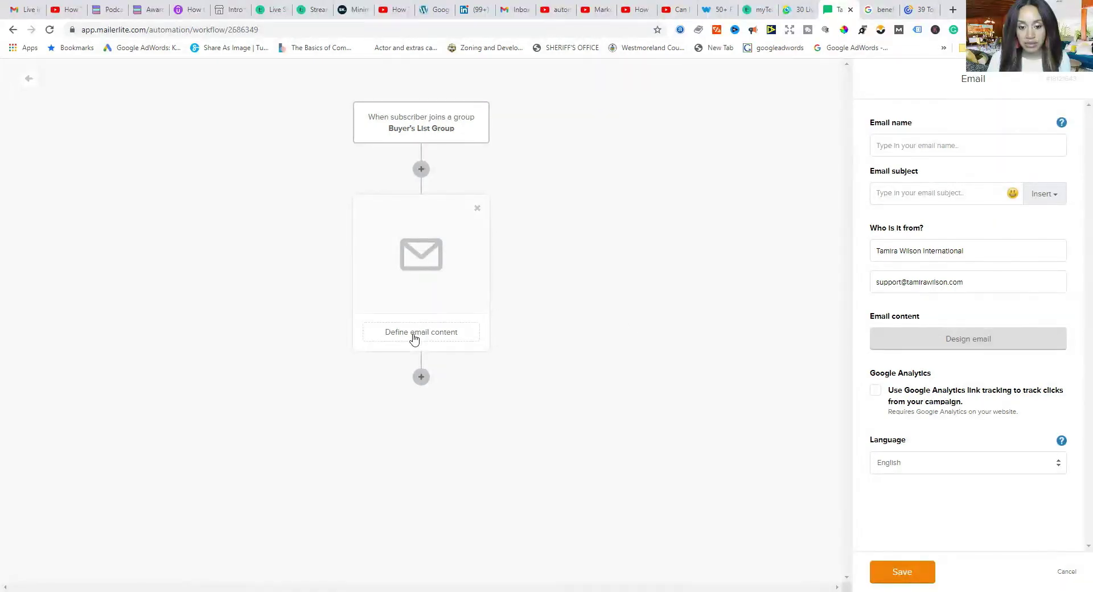
{"action": "left_click", "coordinate": [975, 347]}
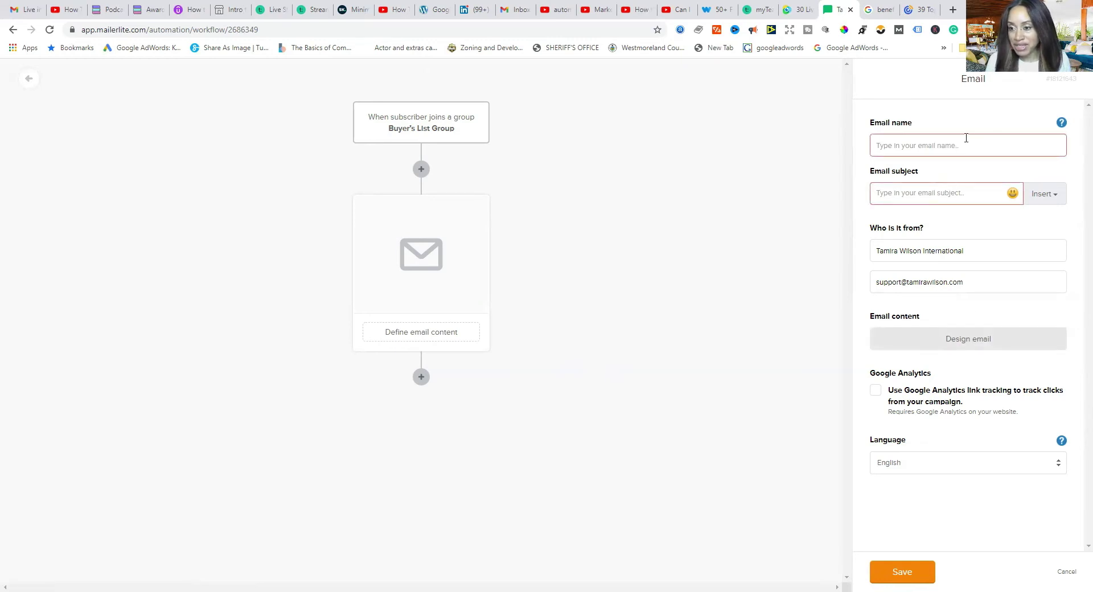
{"action": "mouse_move", "coordinate": [1060, 123]}
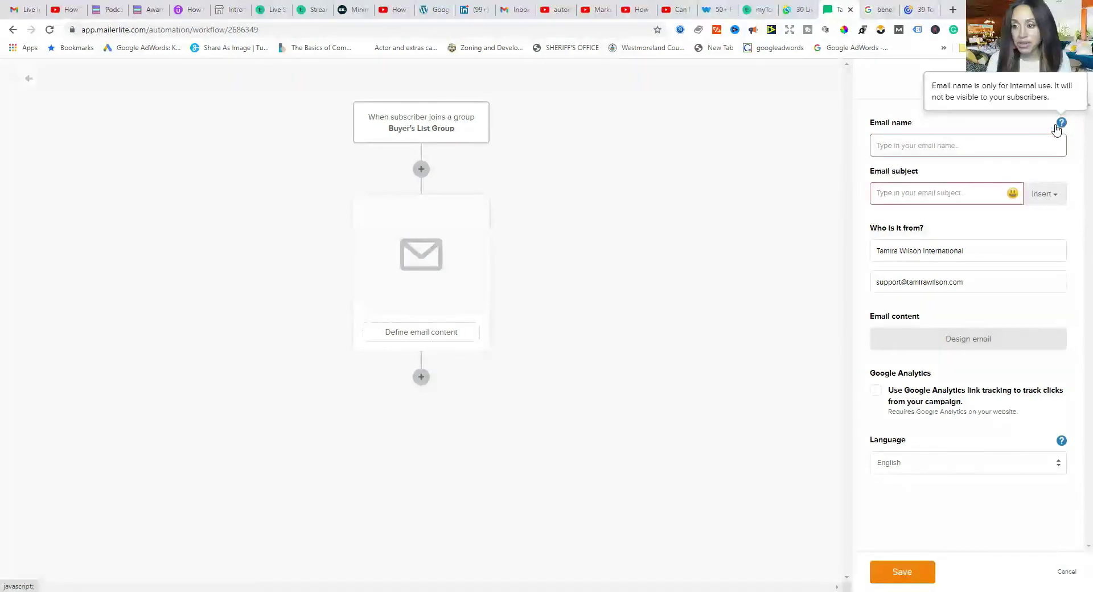
{"action": "left_click", "coordinate": [1029, 146]}
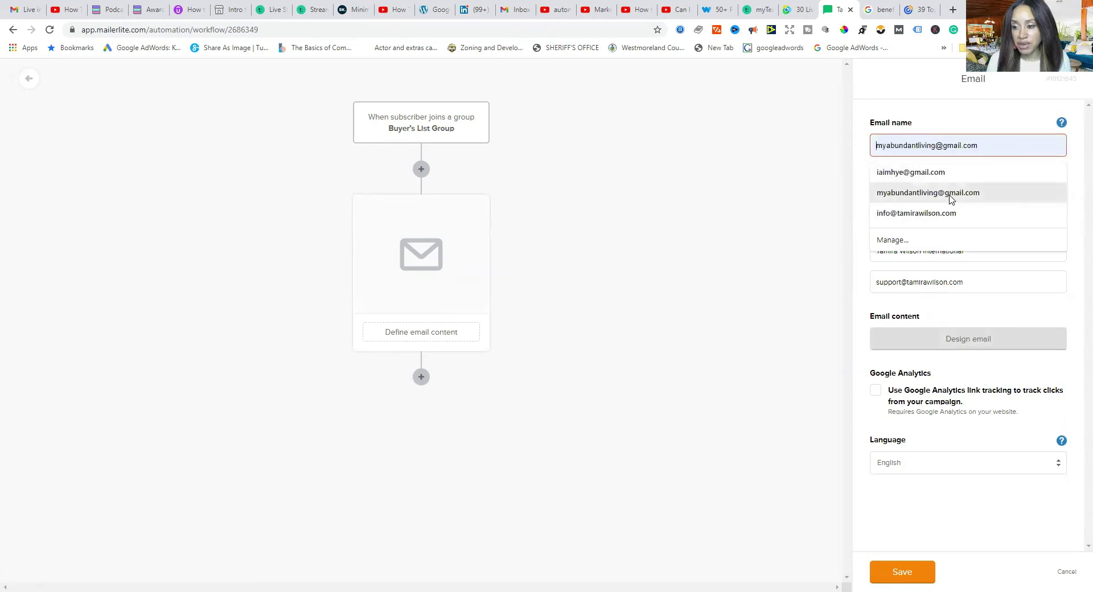
{"action": "left_click", "coordinate": [1019, 194]}
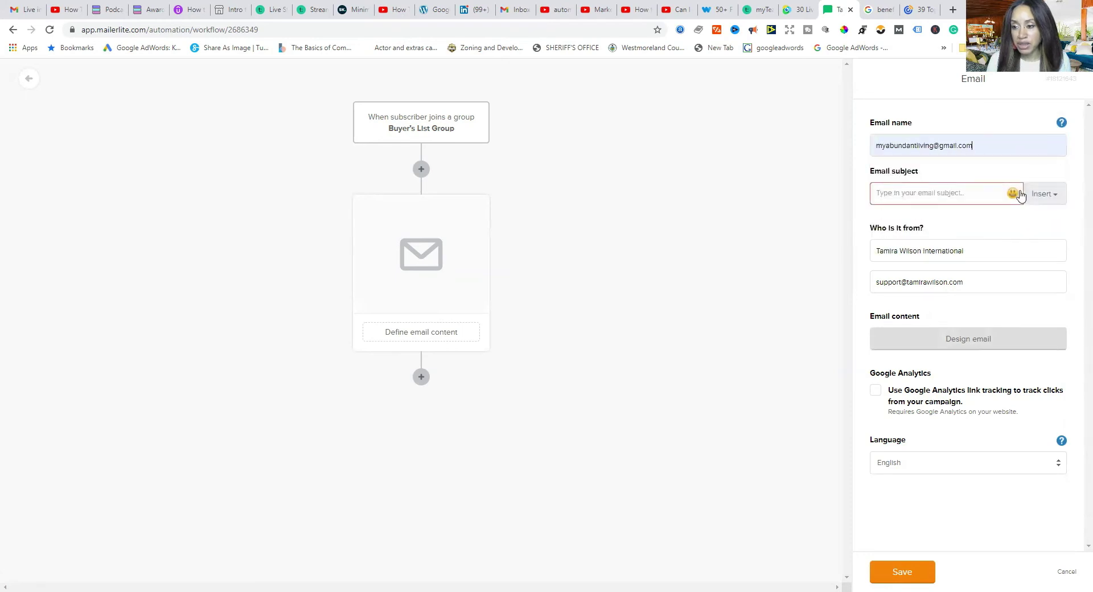
Step: Insert the Name variable as the email subject and open the email's design page
{"action": "left_click", "coordinate": [1056, 203]}
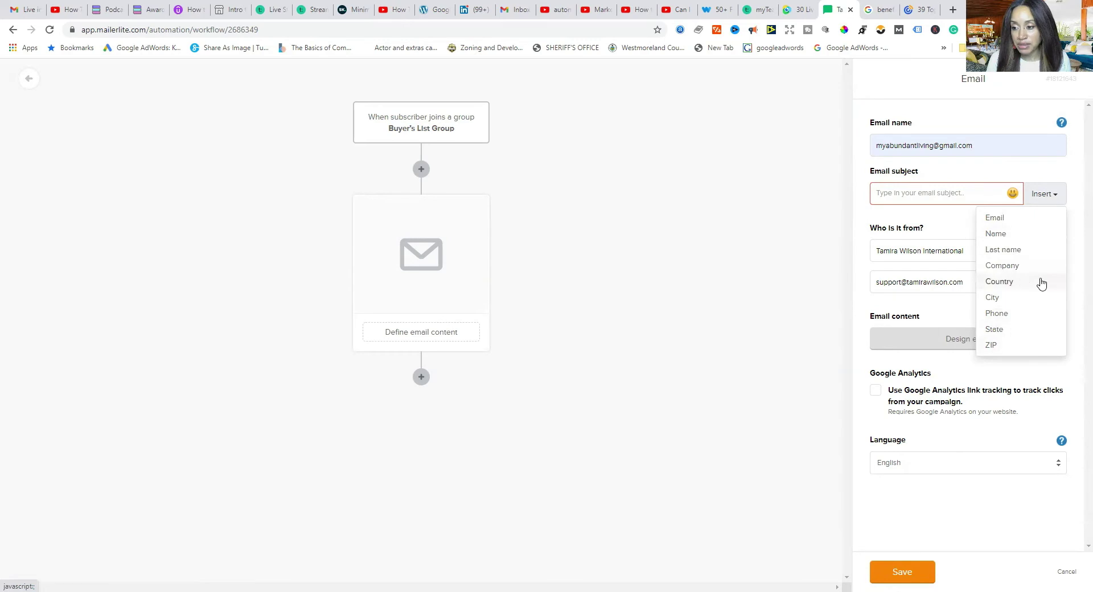
{"action": "left_click", "coordinate": [1000, 234]}
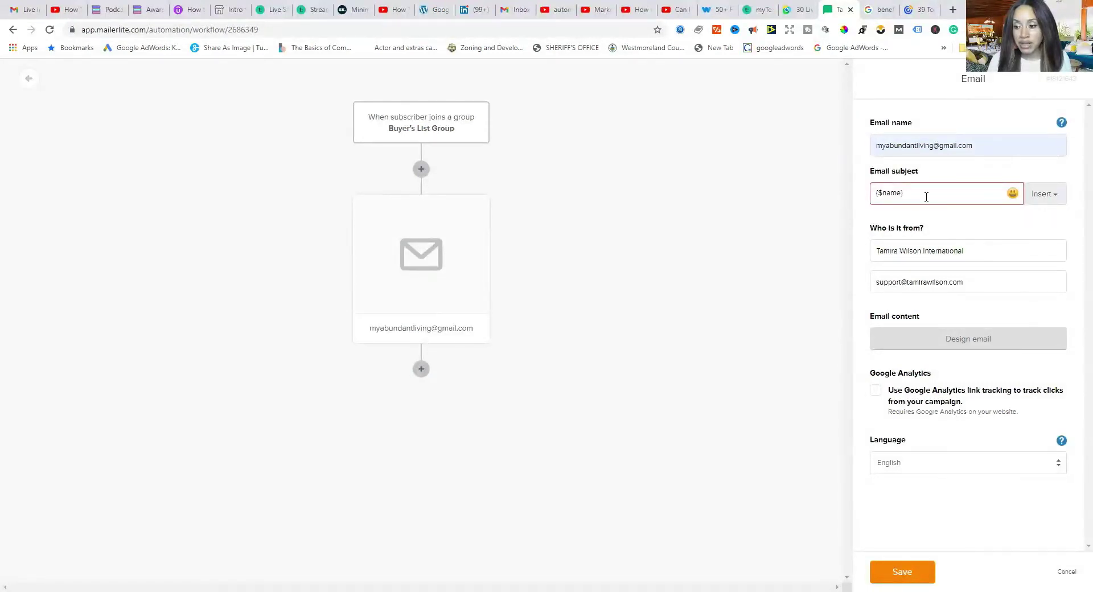
{"action": "left_click", "coordinate": [1056, 199]}
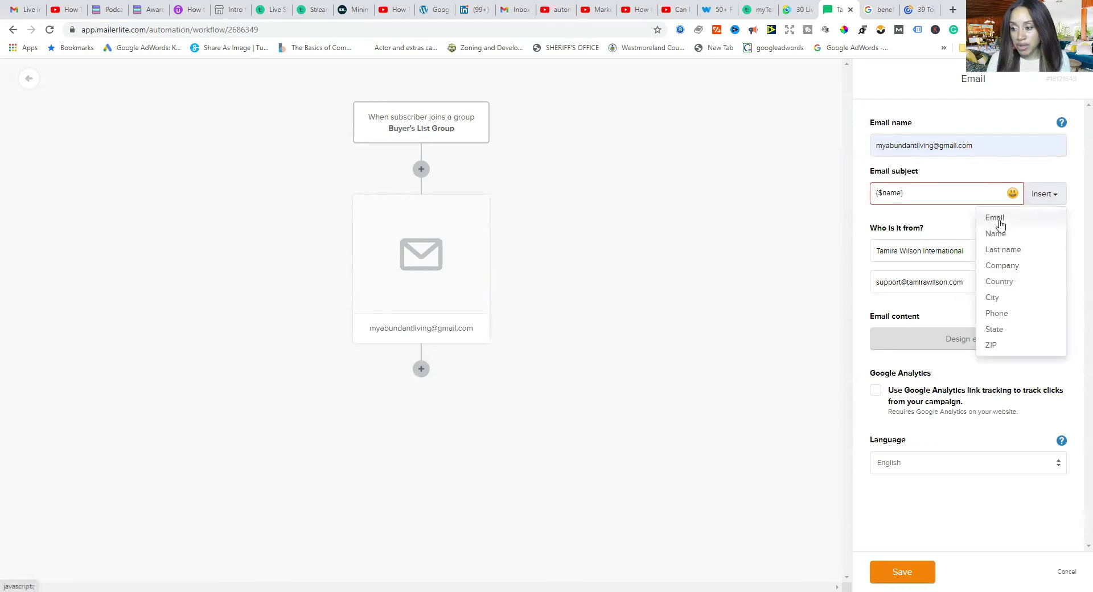
{"action": "left_click", "coordinate": [1068, 172]}
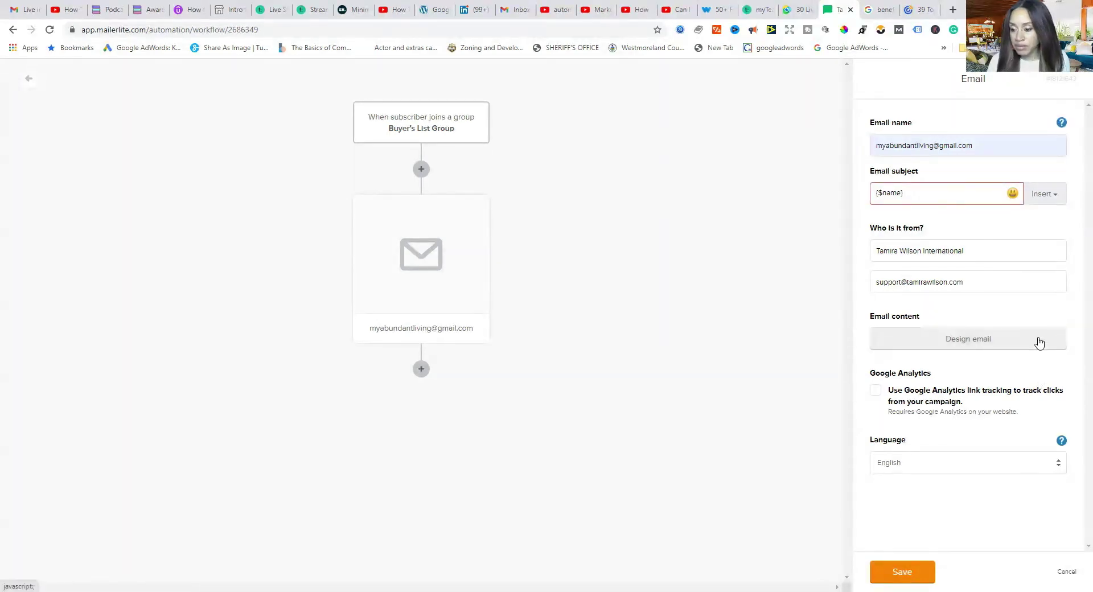
{"action": "left_click", "coordinate": [989, 342]}
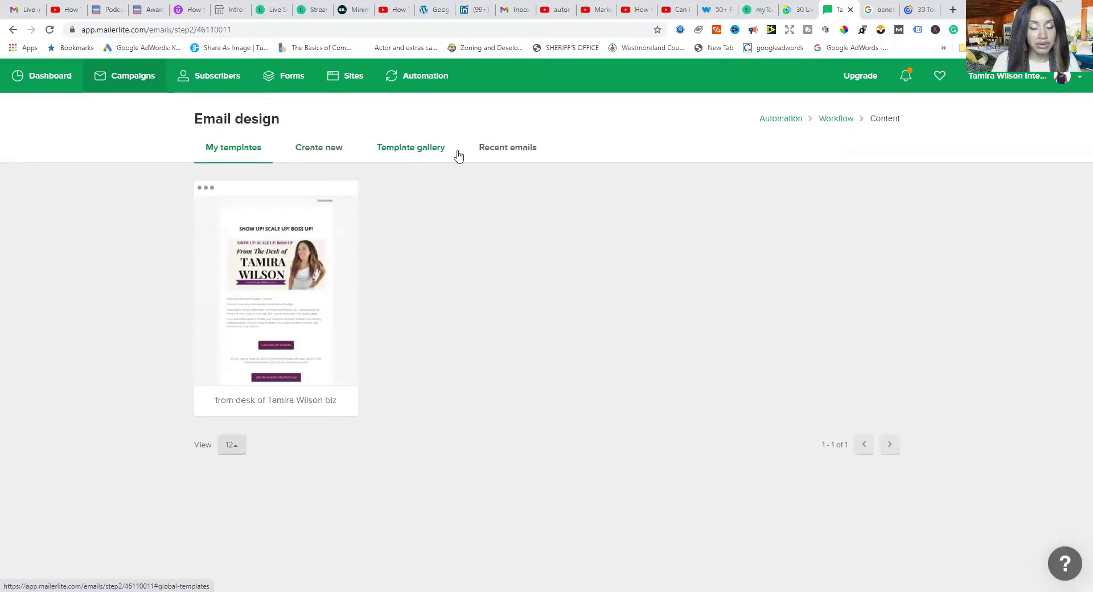
Step: Browse the first three pages of ready-made designs in the template gallery, then return to the first page
{"action": "left_click", "coordinate": [407, 149]}
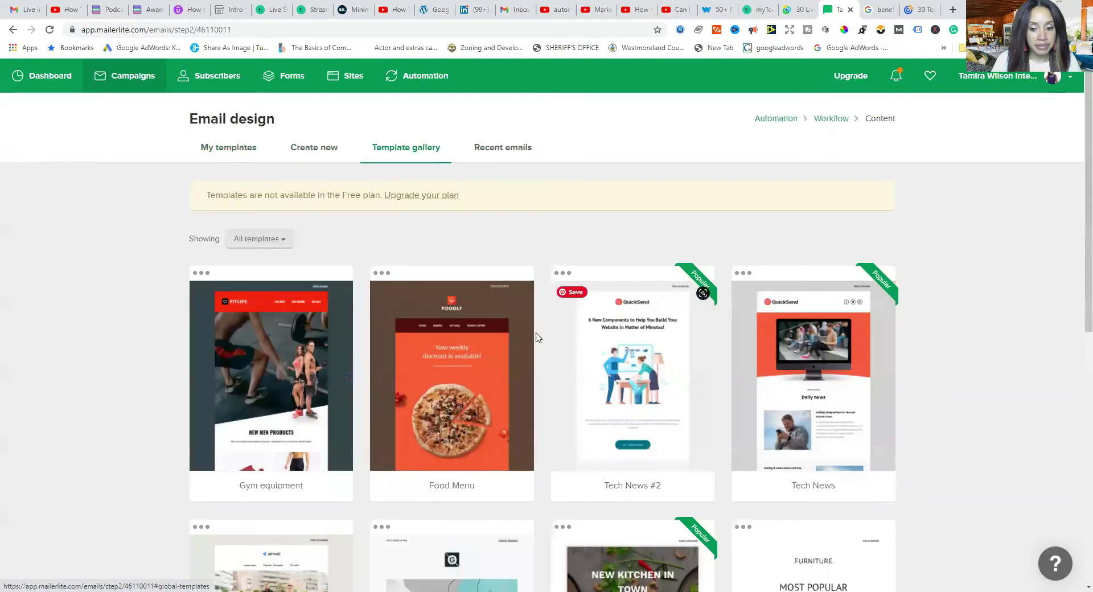
{"action": "scroll", "coordinate": [568, 333], "scroll_direction": "down", "scroll_amount": 2}
{"action": "scroll", "coordinate": [566, 337], "scroll_direction": "down", "scroll_amount": 4}
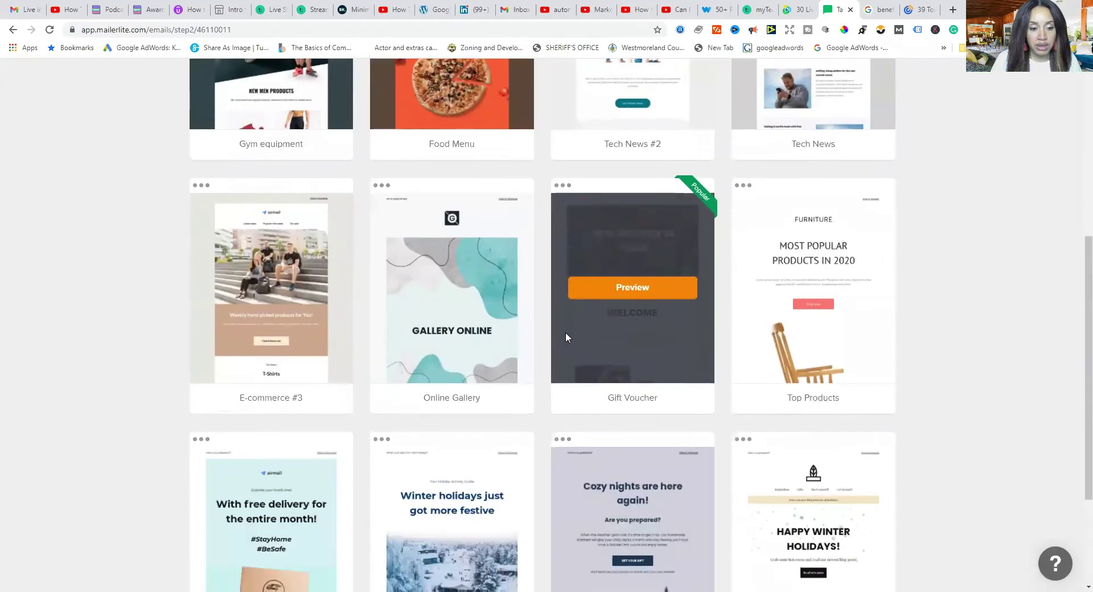
{"action": "scroll", "coordinate": [565, 337], "scroll_direction": "down", "scroll_amount": 2}
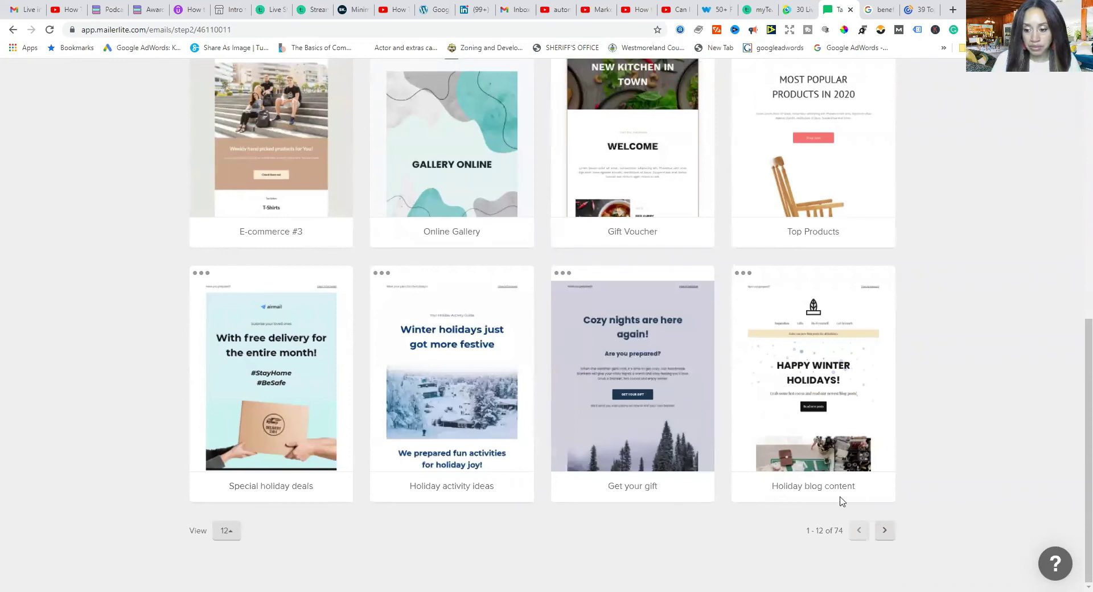
{"action": "left_click", "coordinate": [885, 532]}
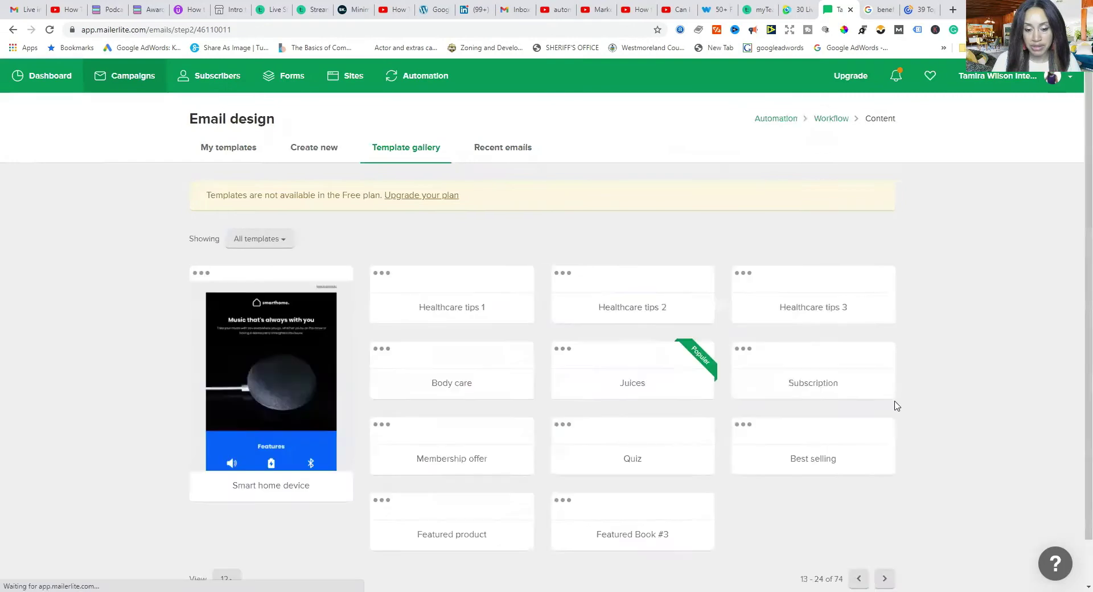
{"action": "scroll", "coordinate": [805, 424], "scroll_direction": "down", "scroll_amount": 5}
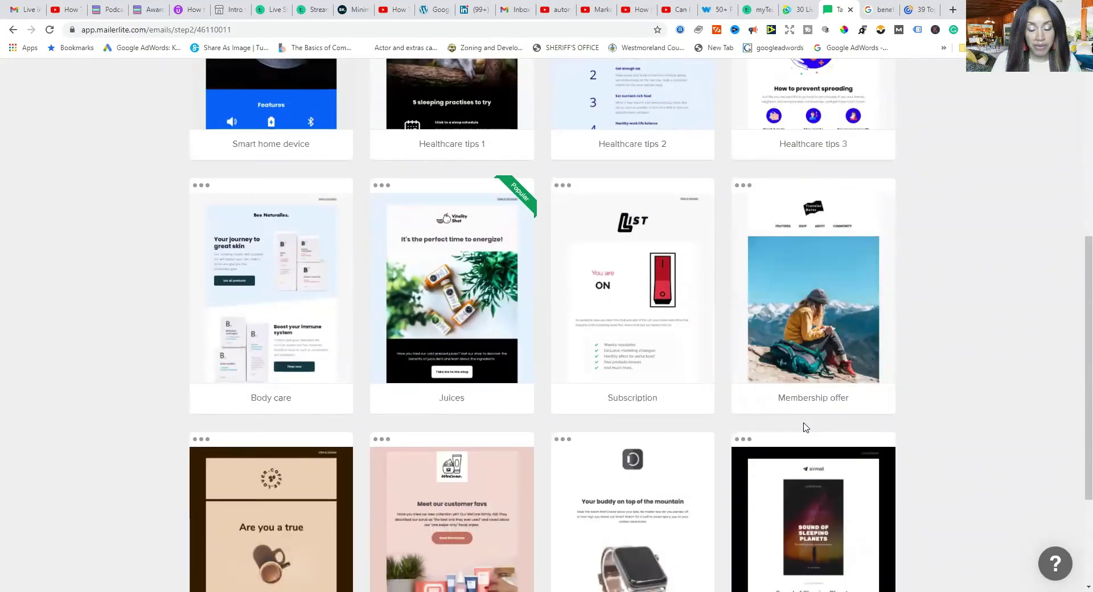
{"action": "scroll", "coordinate": [806, 426], "scroll_direction": "down", "scroll_amount": 3}
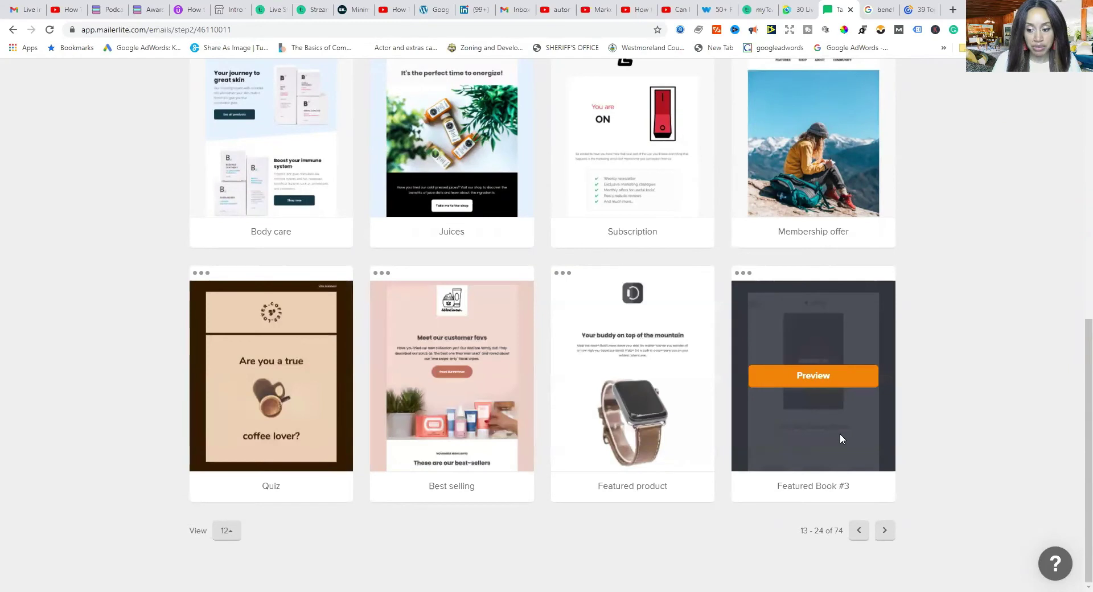
{"action": "left_click", "coordinate": [883, 531]}
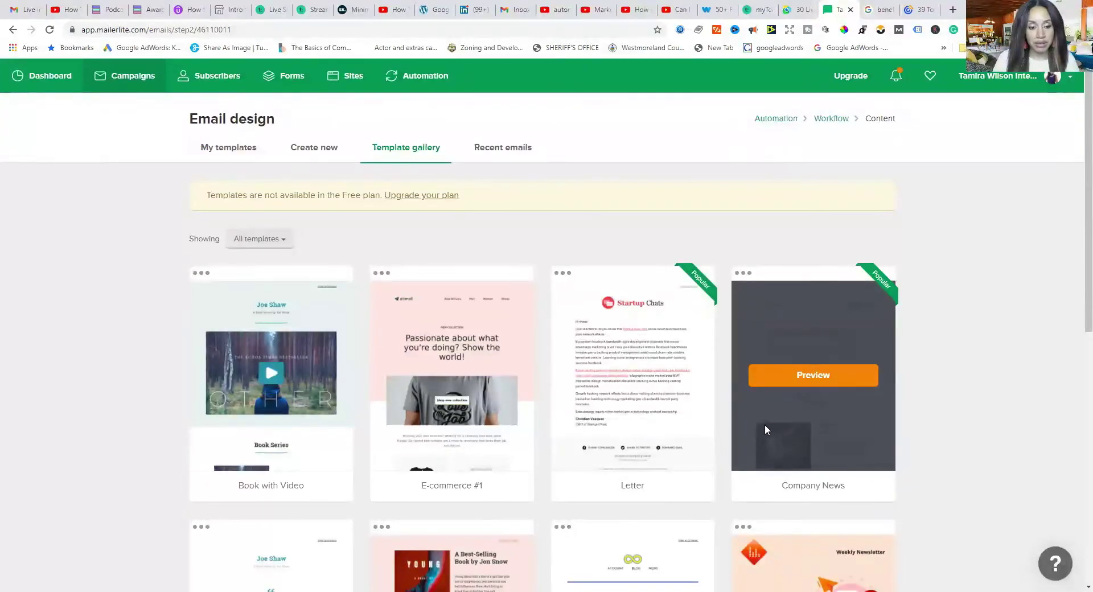
{"action": "scroll", "coordinate": [765, 429], "scroll_direction": "down", "scroll_amount": 6}
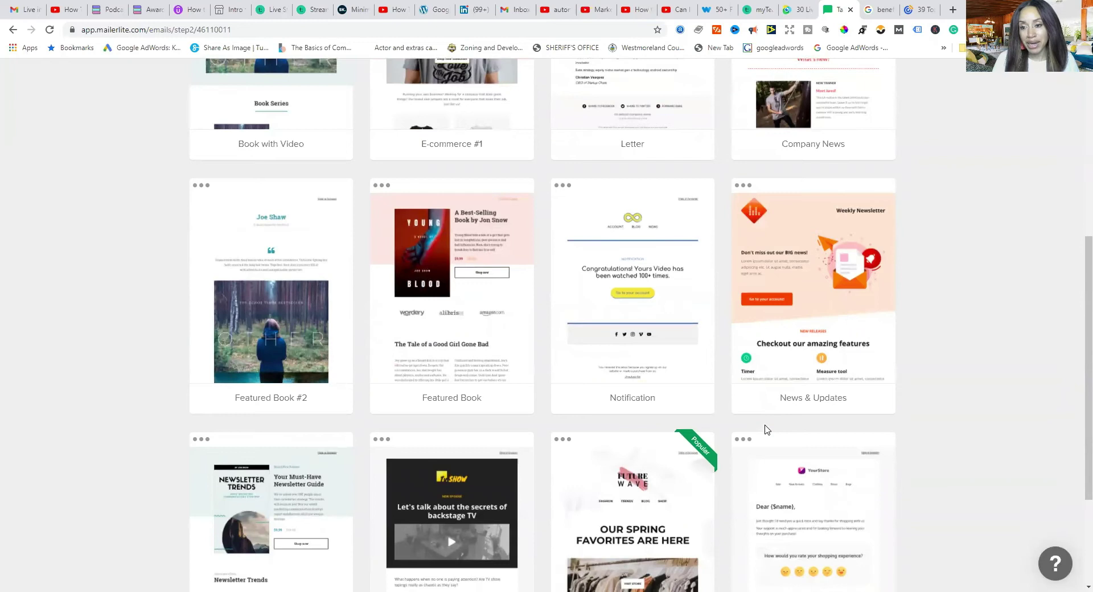
{"action": "scroll", "coordinate": [765, 430], "scroll_direction": "down", "scroll_amount": 2}
{"action": "scroll", "coordinate": [764, 430], "scroll_direction": "down", "scroll_amount": 1}
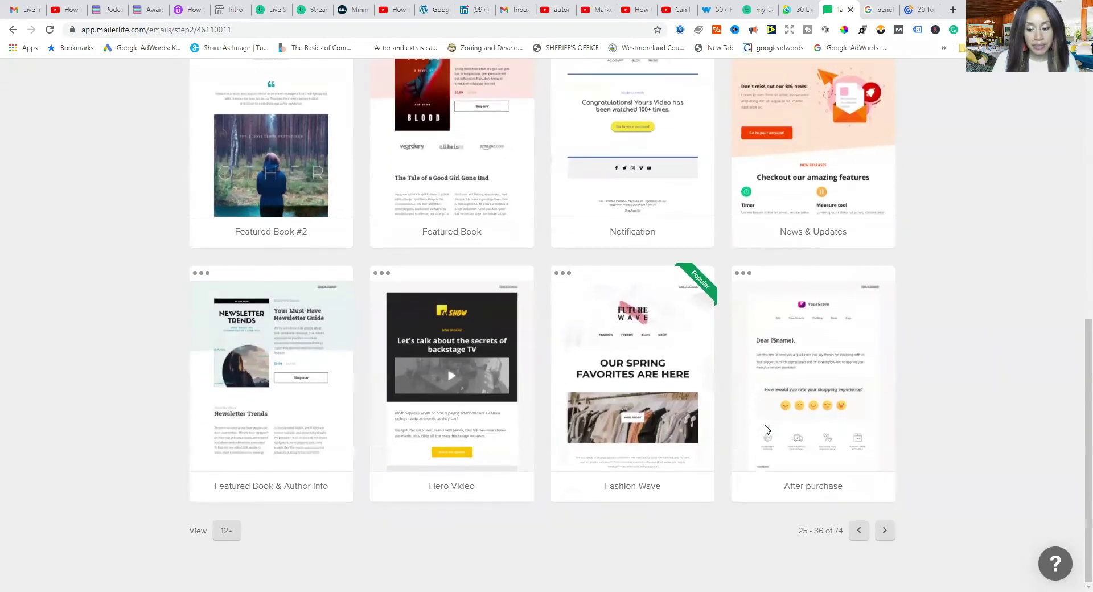
{"action": "left_click", "coordinate": [859, 531]}
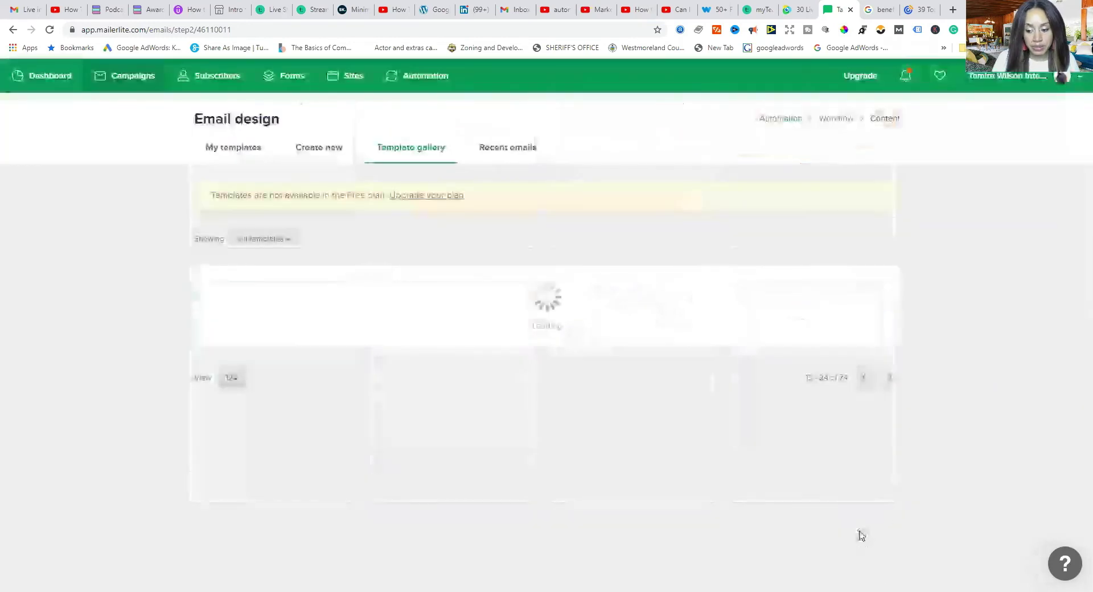
{"action": "scroll", "coordinate": [853, 508], "scroll_direction": "down", "scroll_amount": 9}
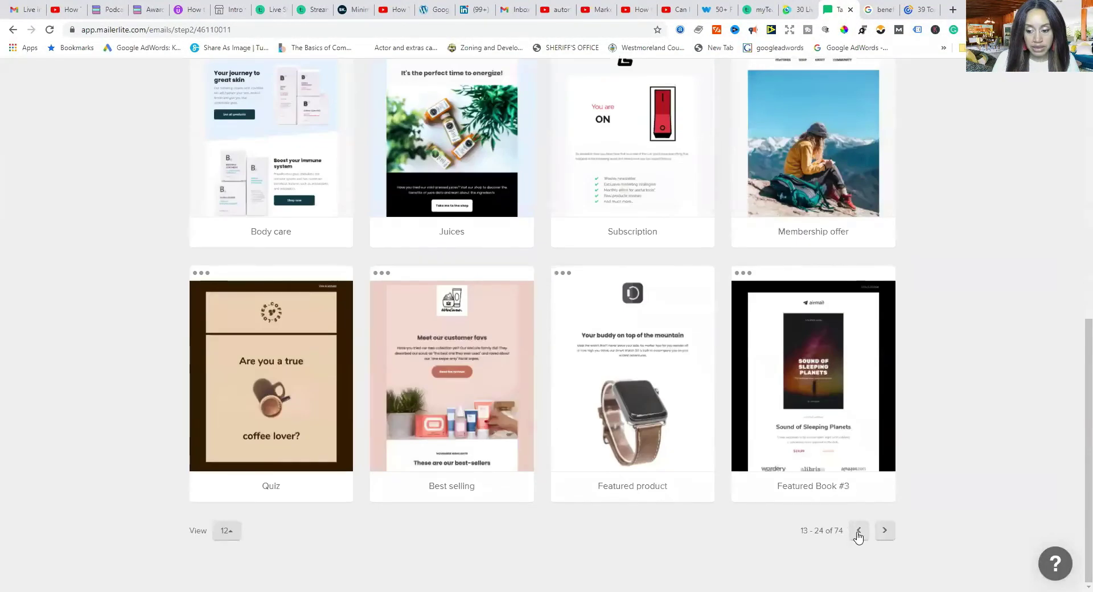
{"action": "left_click", "coordinate": [859, 531]}
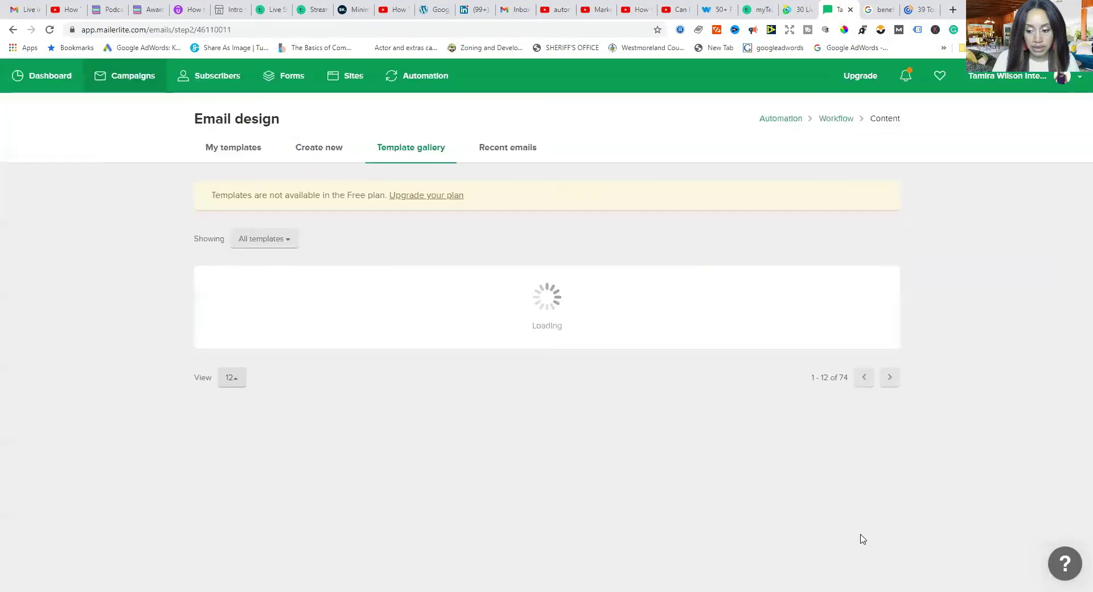
{"action": "scroll", "coordinate": [870, 541], "scroll_direction": "down", "scroll_amount": 7}
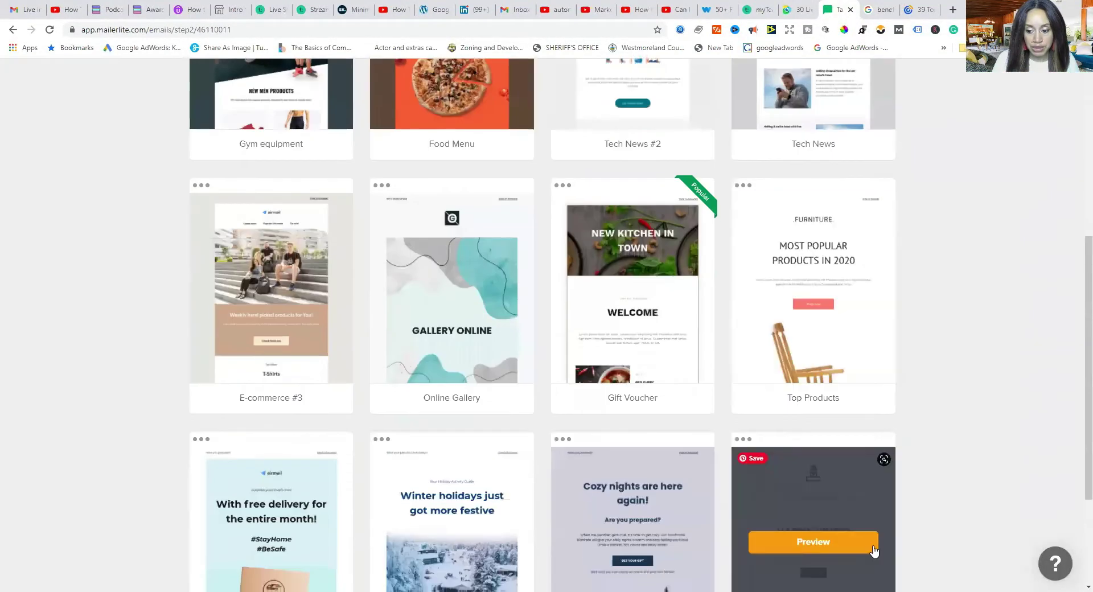
{"action": "scroll", "coordinate": [846, 510], "scroll_direction": "down", "scroll_amount": 2}
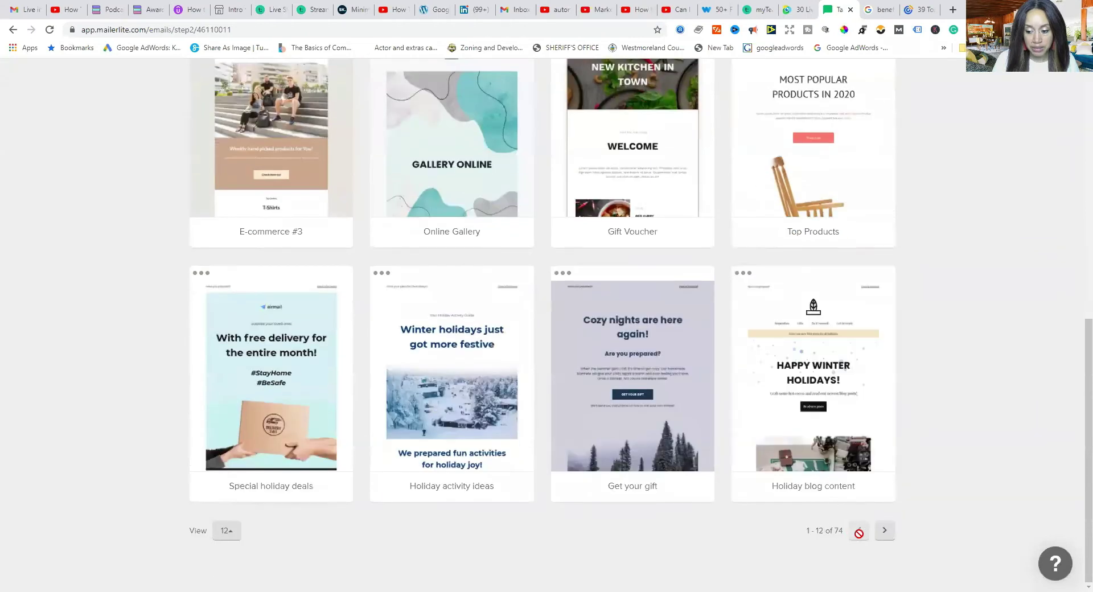
{"action": "scroll", "coordinate": [753, 466], "scroll_direction": "up", "scroll_amount": 9}
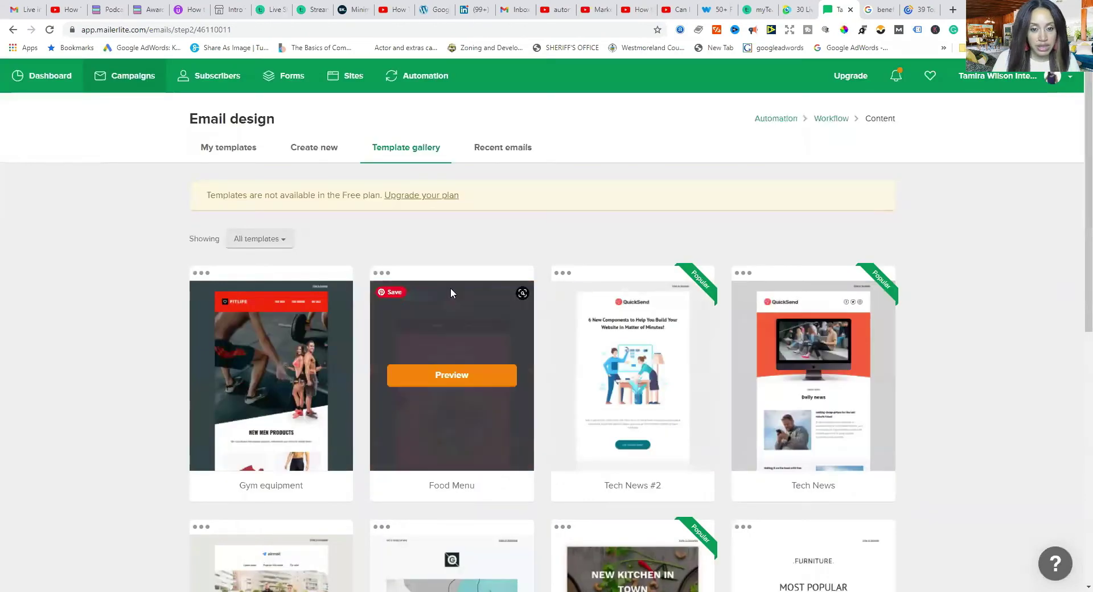
Step: Load the account's own saved newsletter template as the email's design and look over its layout
{"action": "left_click", "coordinate": [217, 152]}
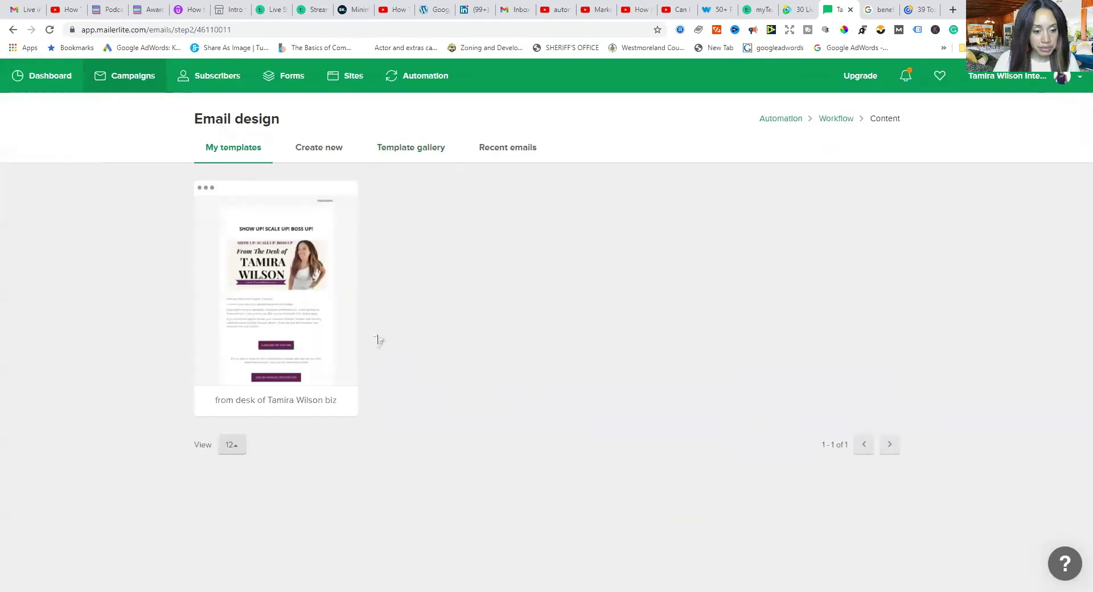
{"action": "left_click", "coordinate": [267, 310]}
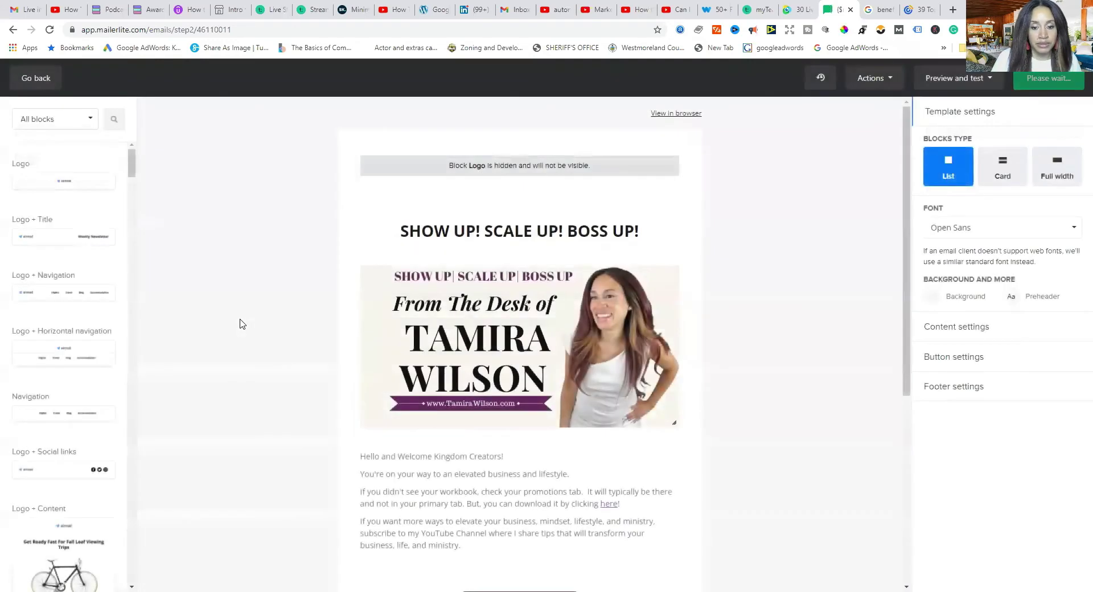
{"action": "scroll", "coordinate": [742, 380], "scroll_direction": "down", "scroll_amount": 5}
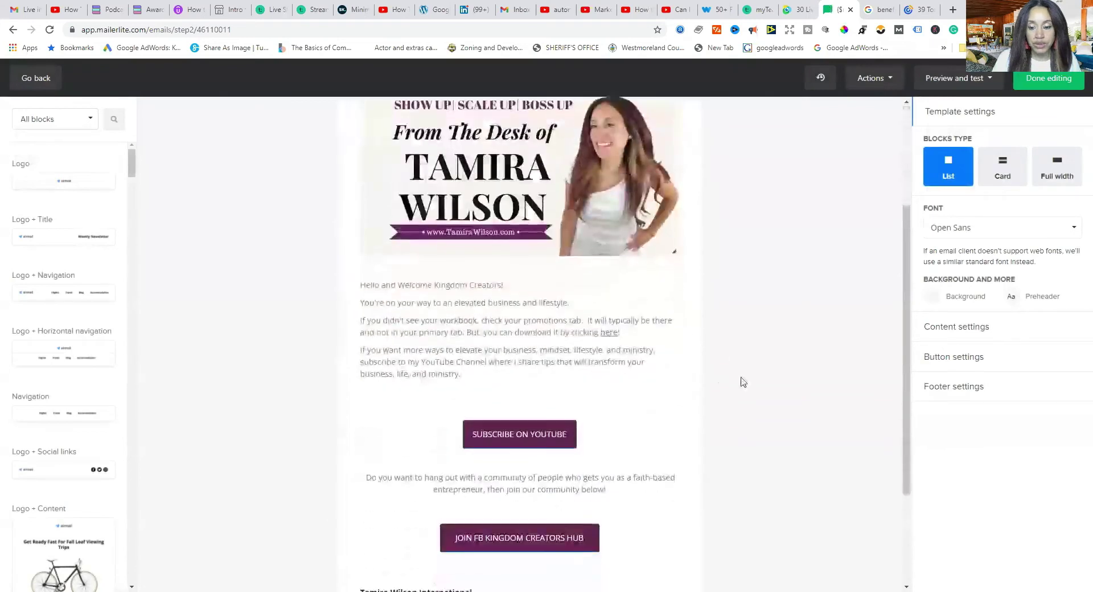
{"action": "scroll", "coordinate": [742, 380], "scroll_direction": "up", "scroll_amount": 2}
{"action": "scroll", "coordinate": [742, 380], "scroll_direction": "up", "scroll_amount": 1}
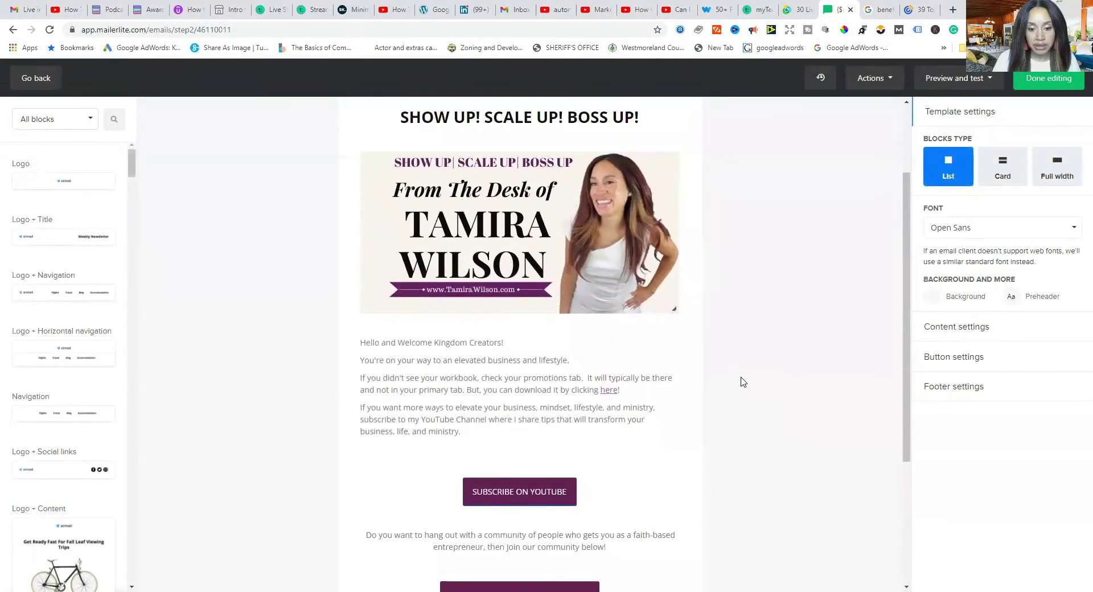
{"action": "scroll", "coordinate": [742, 380], "scroll_direction": "up", "scroll_amount": 2}
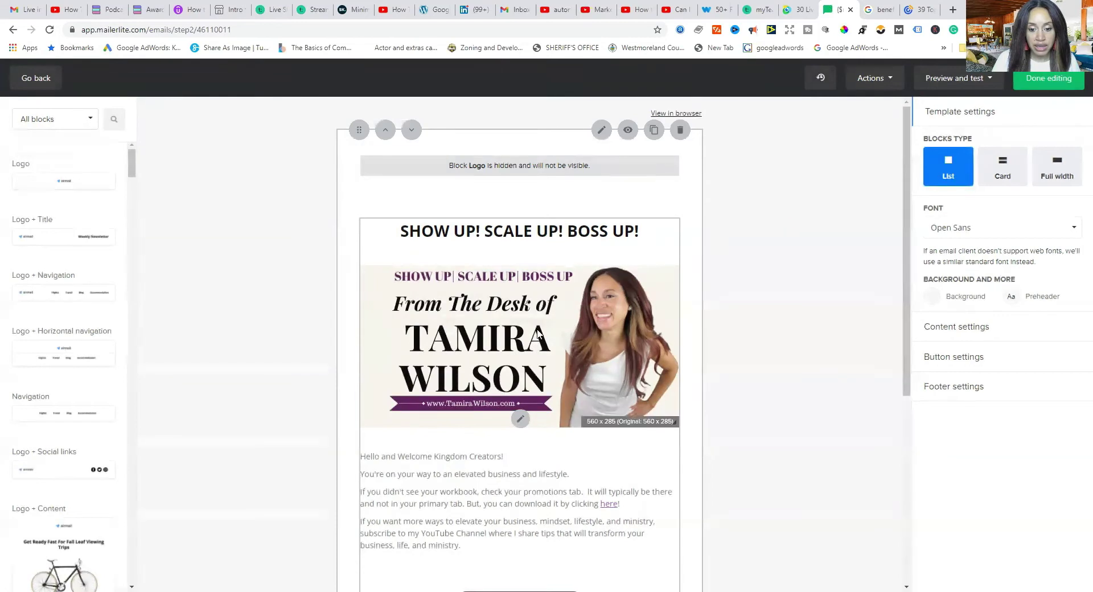
Step: Open the main banner block for editing and examine its image, heading, subtitle and body text with the formatting options
{"action": "left_click", "coordinate": [520, 420]}
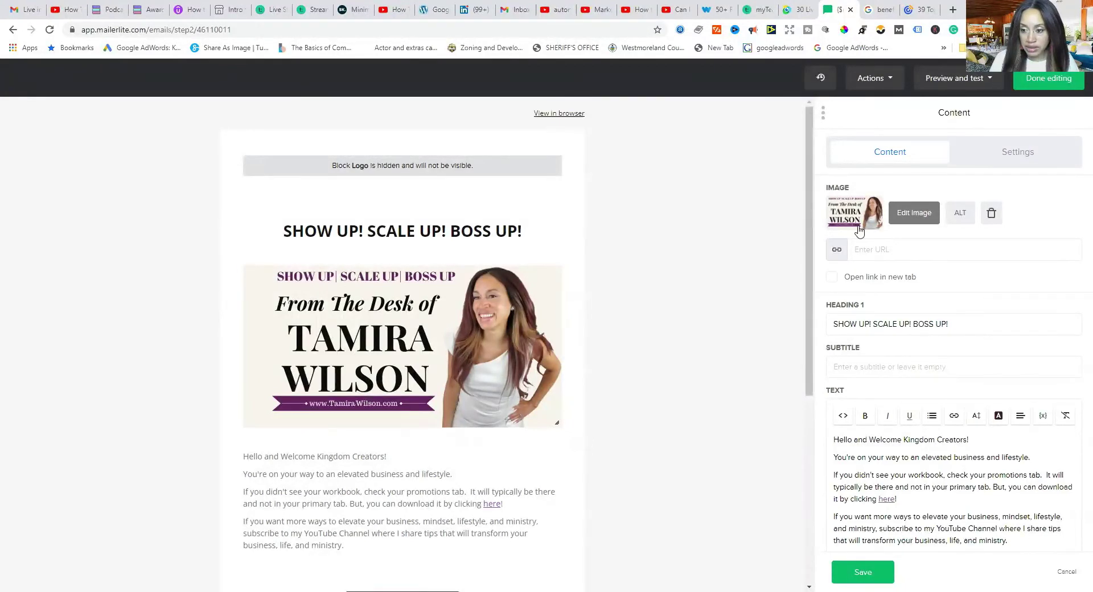
{"action": "scroll", "coordinate": [903, 330], "scroll_direction": "down", "scroll_amount": 2}
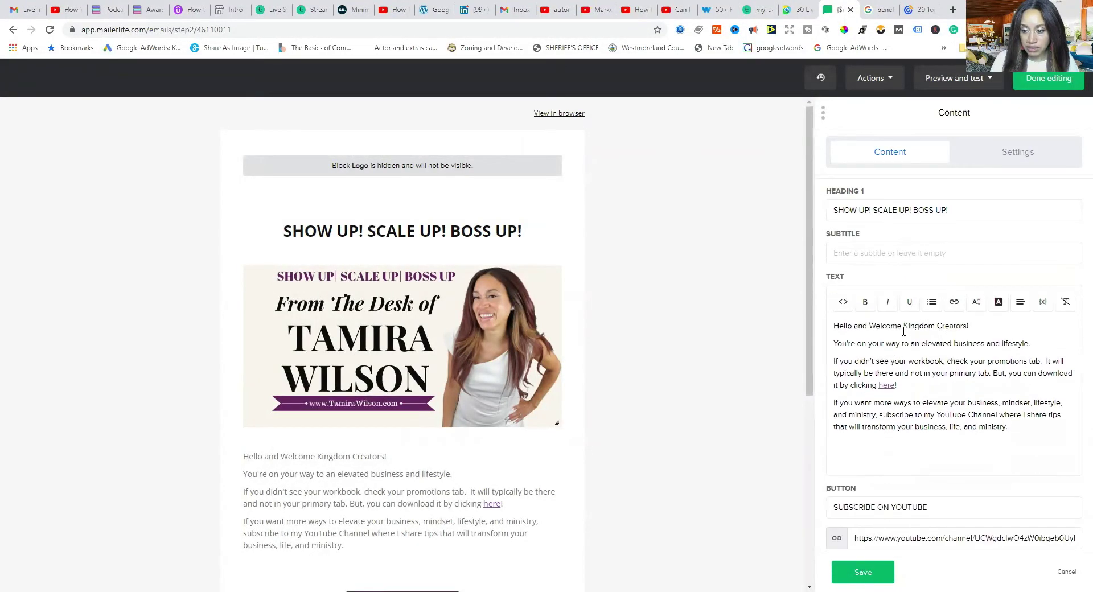
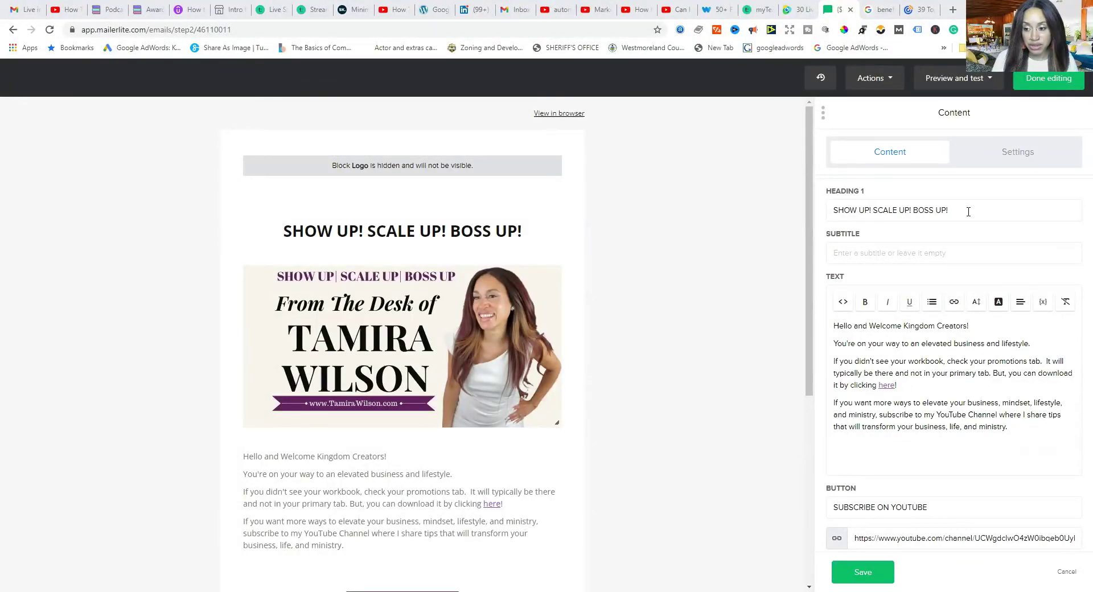
{"action": "left_click_drag", "start_coordinate": [968, 211], "coordinate": [827, 215]}
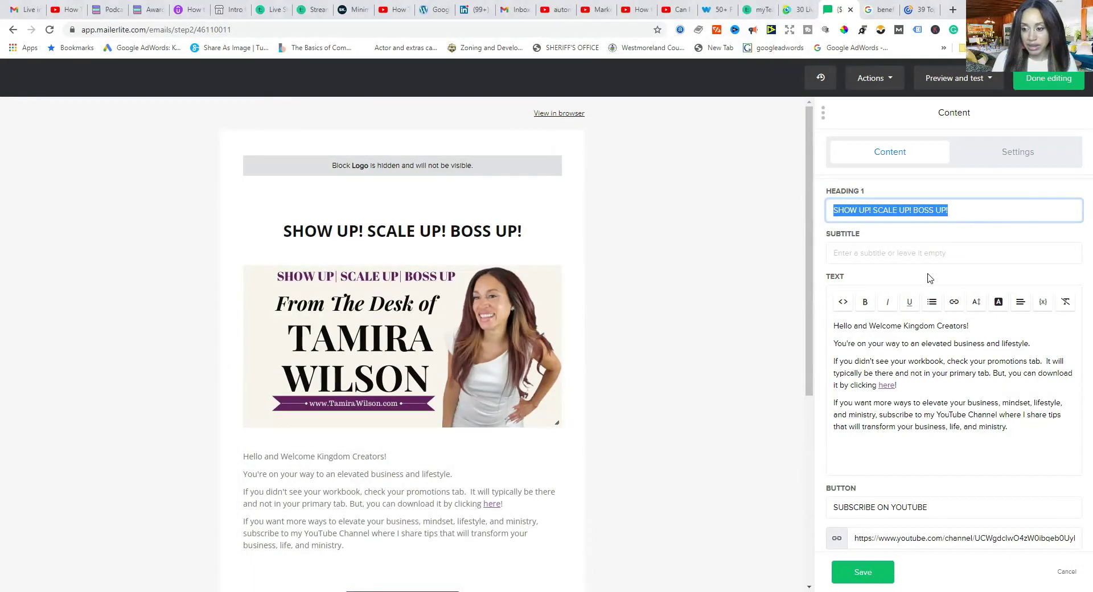
{"action": "left_click", "coordinate": [846, 257]}
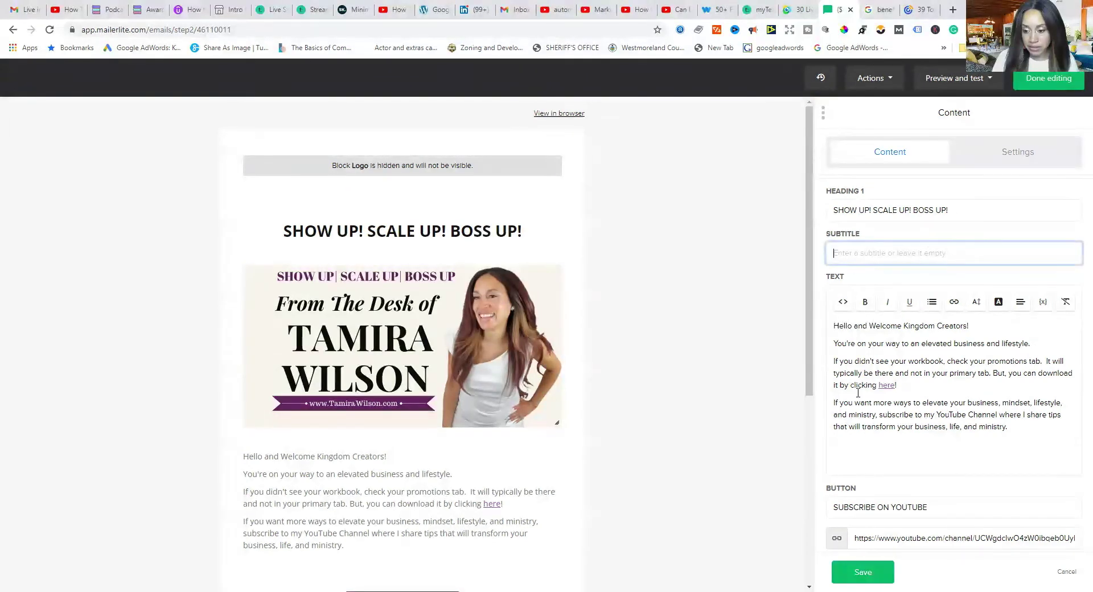
{"action": "left_click_drag", "start_coordinate": [834, 323], "coordinate": [973, 324]}
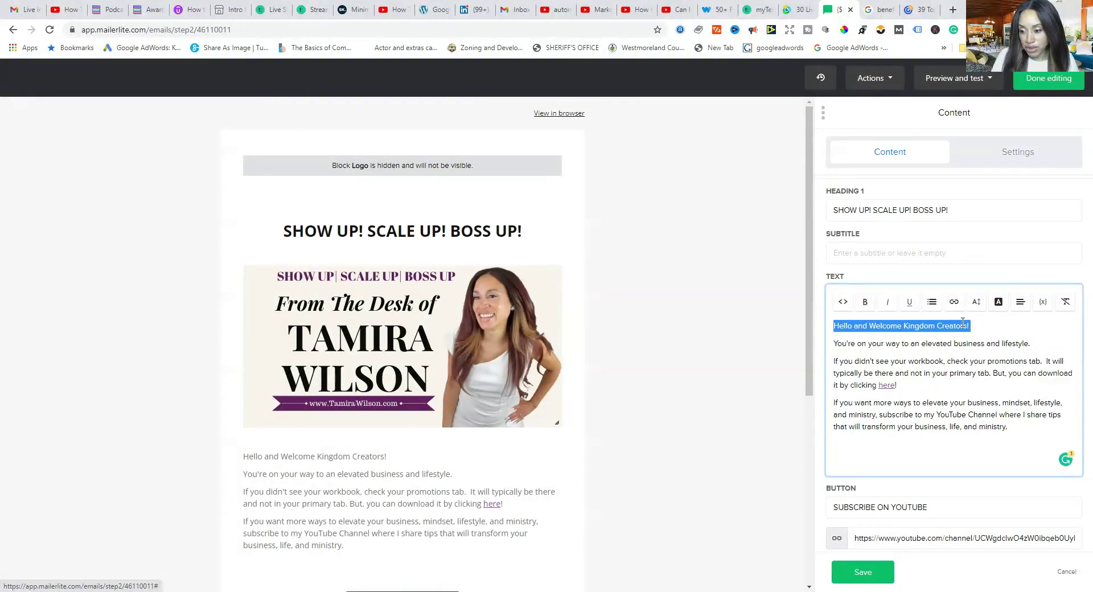
{"action": "left_click", "coordinate": [916, 345]}
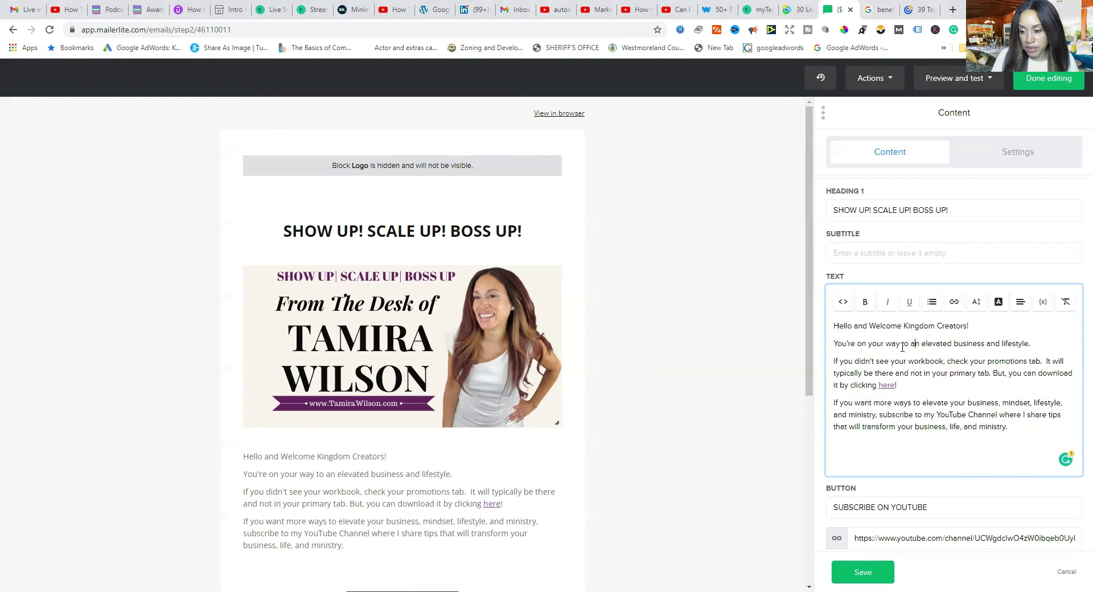
{"action": "left_click_drag", "start_coordinate": [918, 343], "coordinate": [1031, 344]}
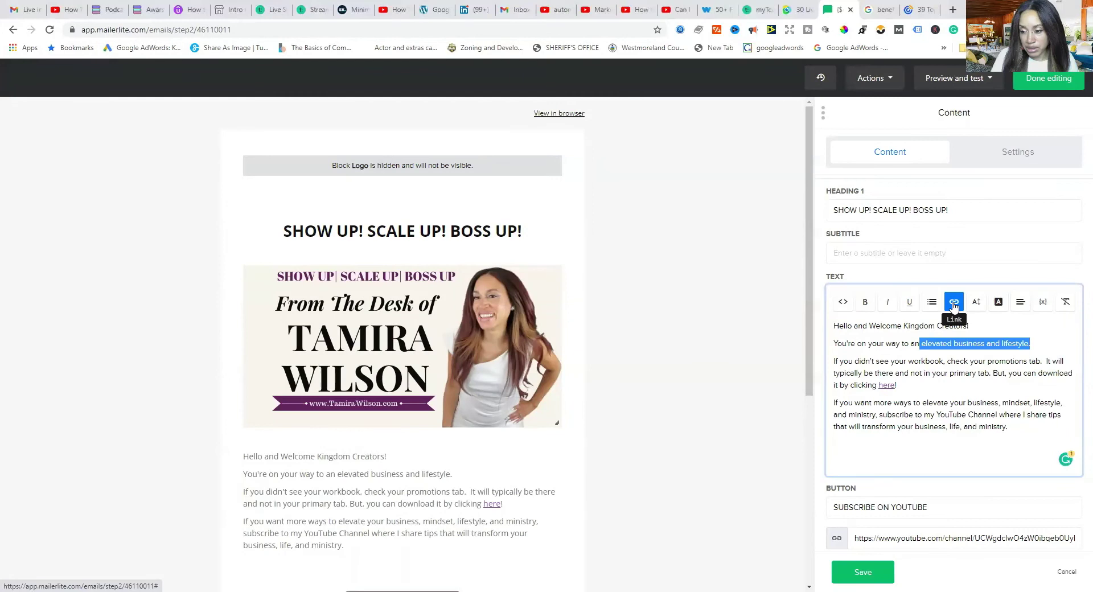
{"action": "left_click", "coordinate": [999, 304]}
{"action": "left_click", "coordinate": [1031, 417]}
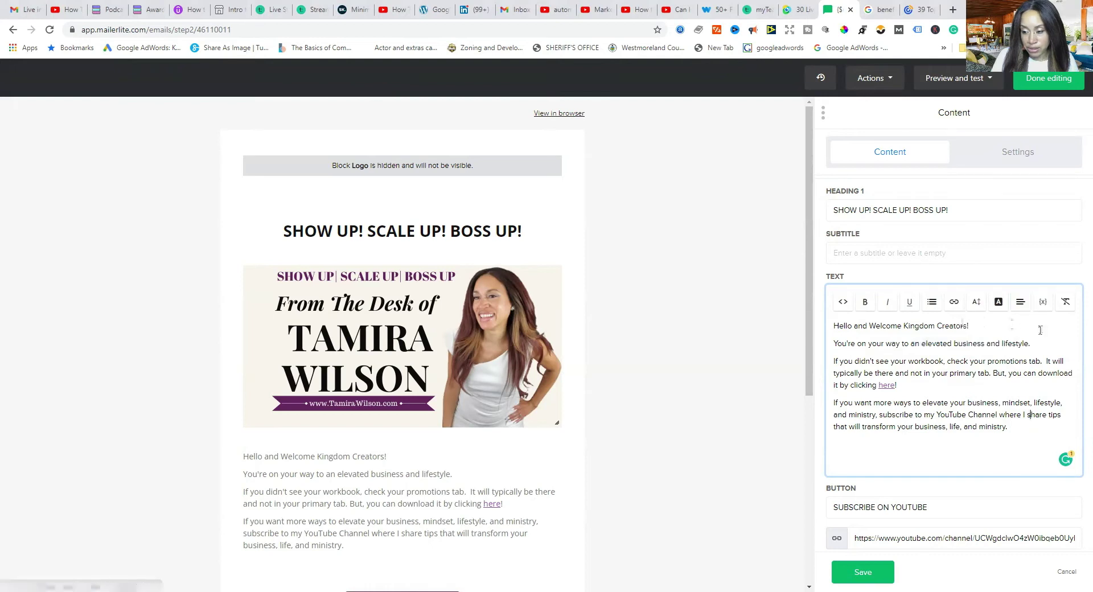
Step: Examine the YouTube button's text and link settings, along with the community button and footer of the email
{"action": "scroll", "coordinate": [949, 431], "scroll_direction": "down", "scroll_amount": 1}
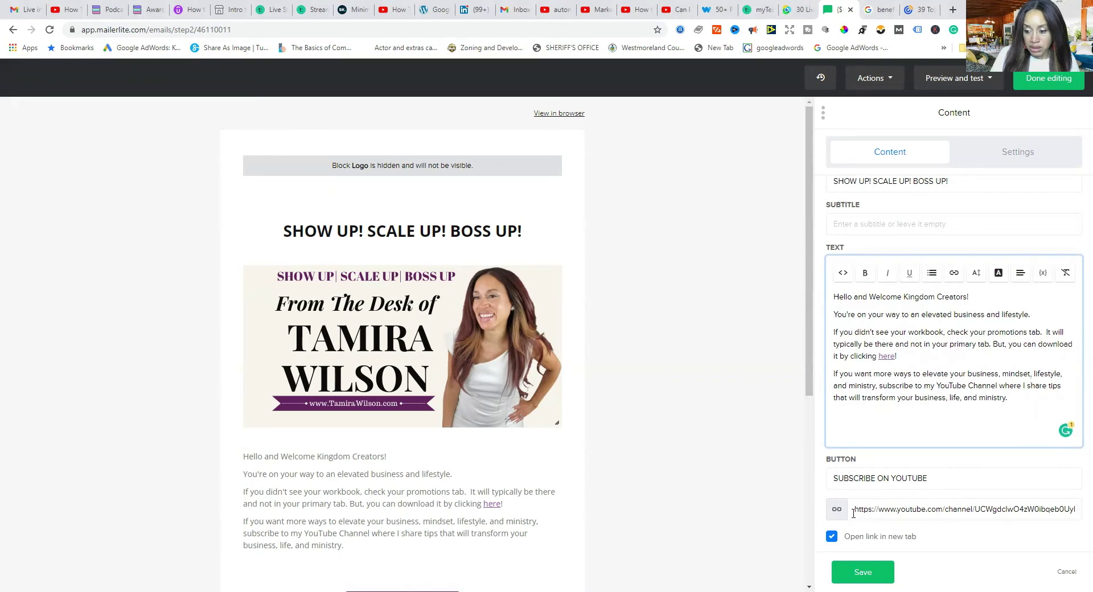
{"action": "scroll", "coordinate": [512, 467], "scroll_direction": "down", "scroll_amount": 5}
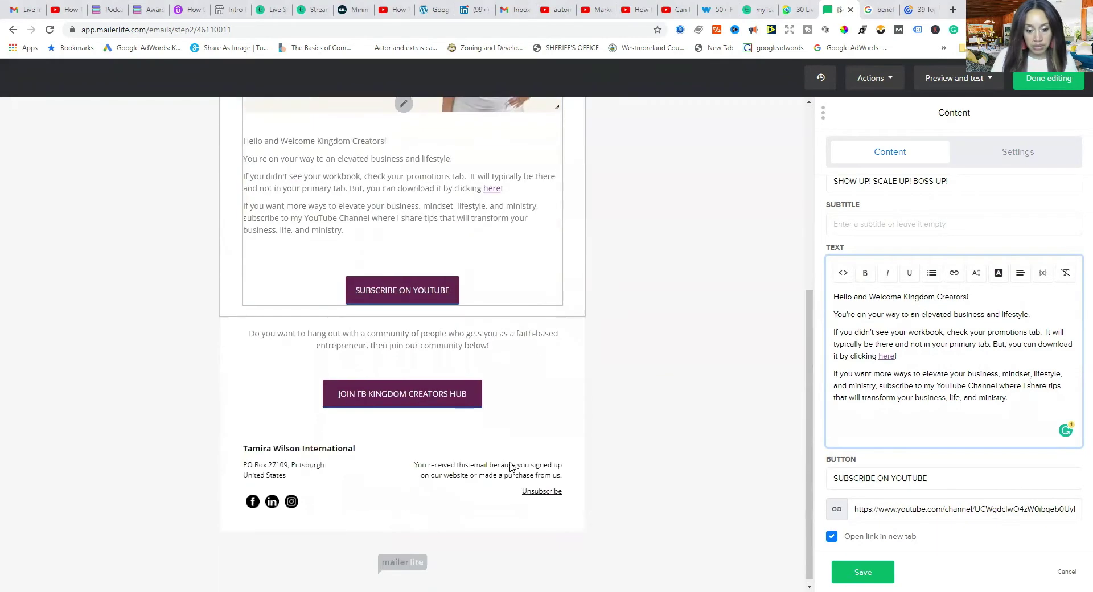
{"action": "scroll", "coordinate": [510, 465], "scroll_direction": "up", "scroll_amount": 4}
{"action": "scroll", "coordinate": [540, 472], "scroll_direction": "down", "scroll_amount": 3}
{"action": "scroll", "coordinate": [615, 486], "scroll_direction": "up", "scroll_amount": 2}
{"action": "scroll", "coordinate": [615, 487], "scroll_direction": "down", "scroll_amount": 1}
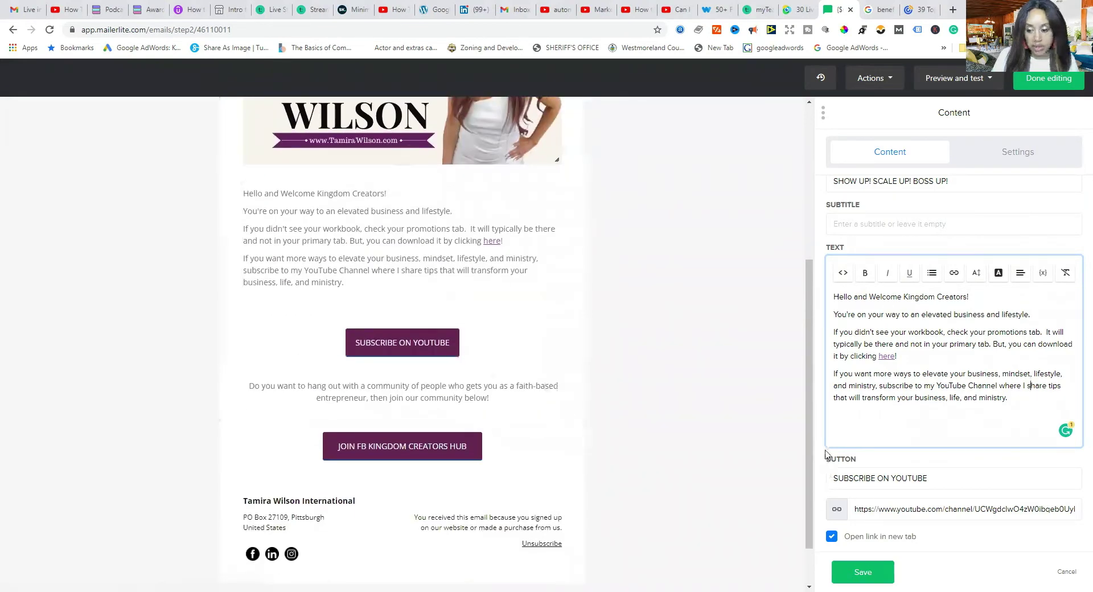
{"action": "left_click", "coordinate": [932, 479]}
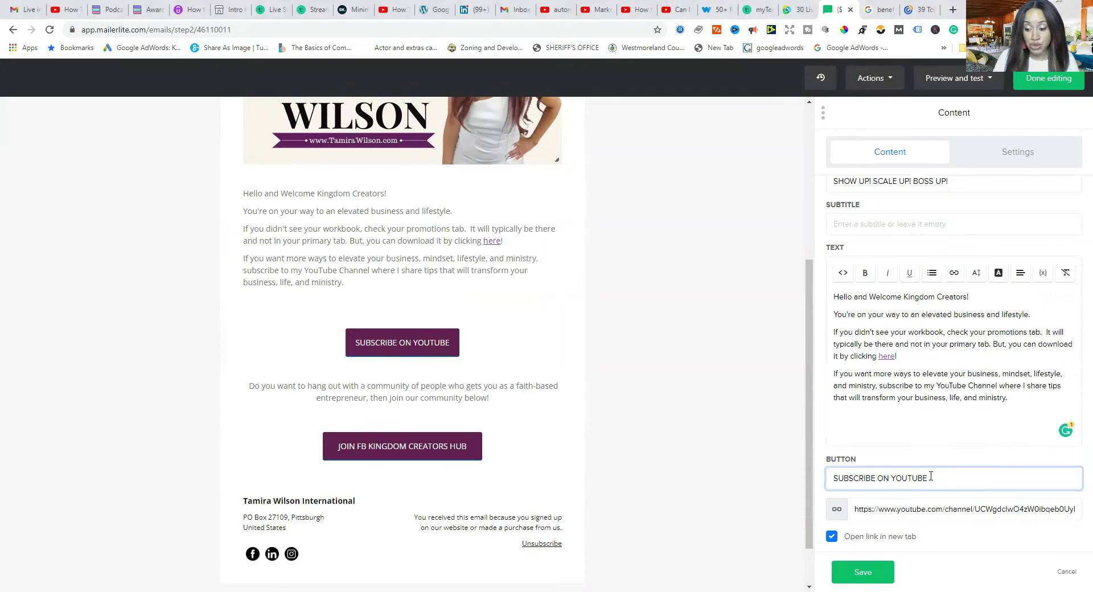
{"action": "left_click", "coordinate": [659, 507]}
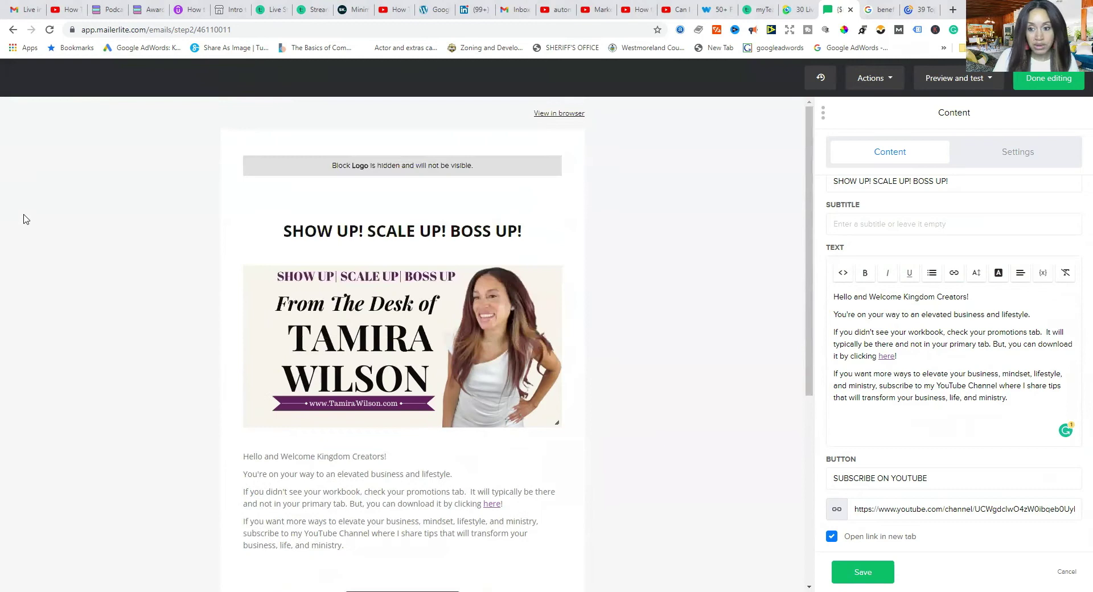
{"action": "scroll", "coordinate": [23, 219], "scroll_direction": "down", "scroll_amount": 2}
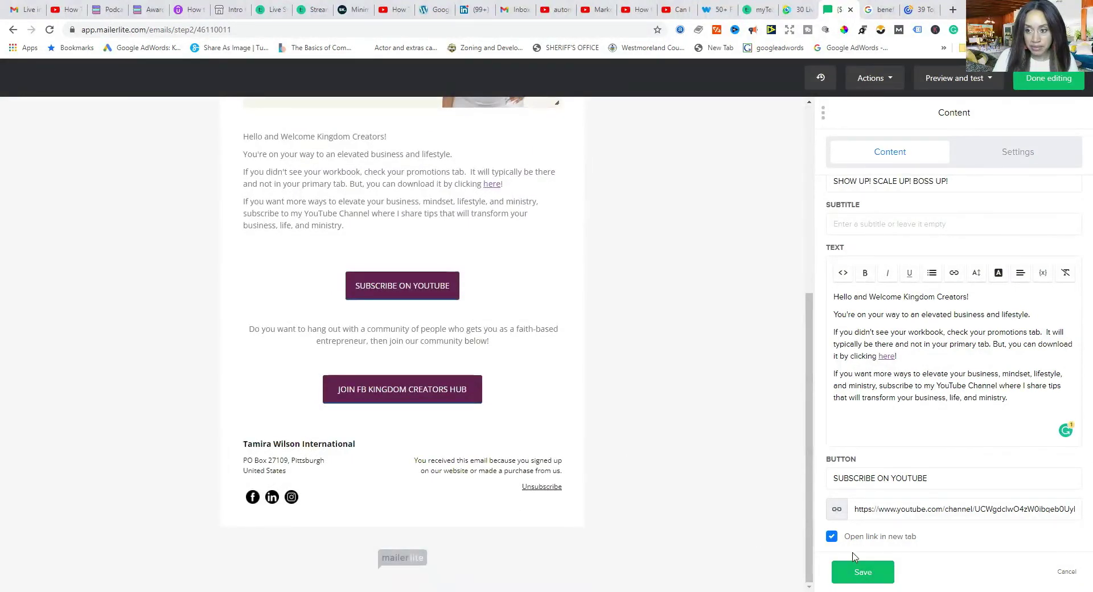
Step: Save the main content block and examine the available blocks, from headers and articles to galleries, buttons and products
{"action": "left_click", "coordinate": [863, 573]}
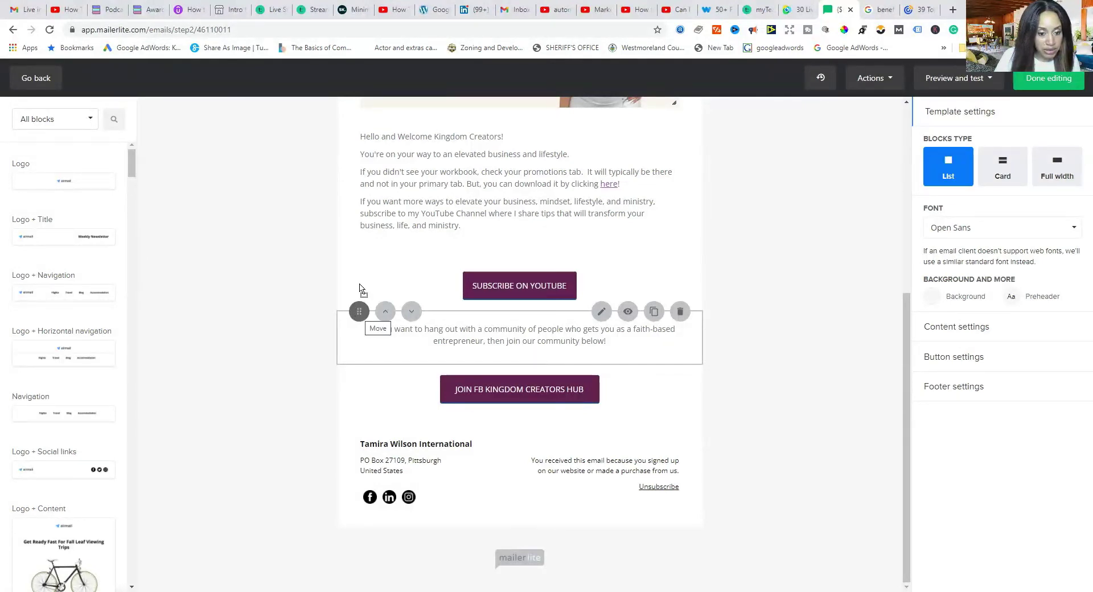
{"action": "scroll", "coordinate": [105, 357], "scroll_direction": "down", "scroll_amount": 10}
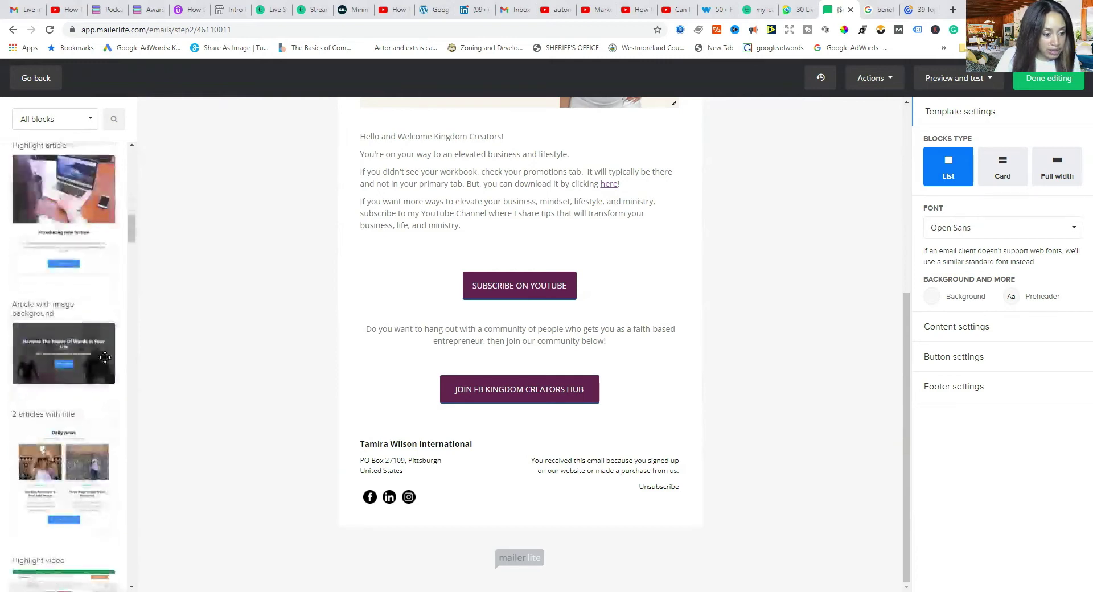
{"action": "scroll", "coordinate": [105, 357], "scroll_direction": "down", "scroll_amount": 6}
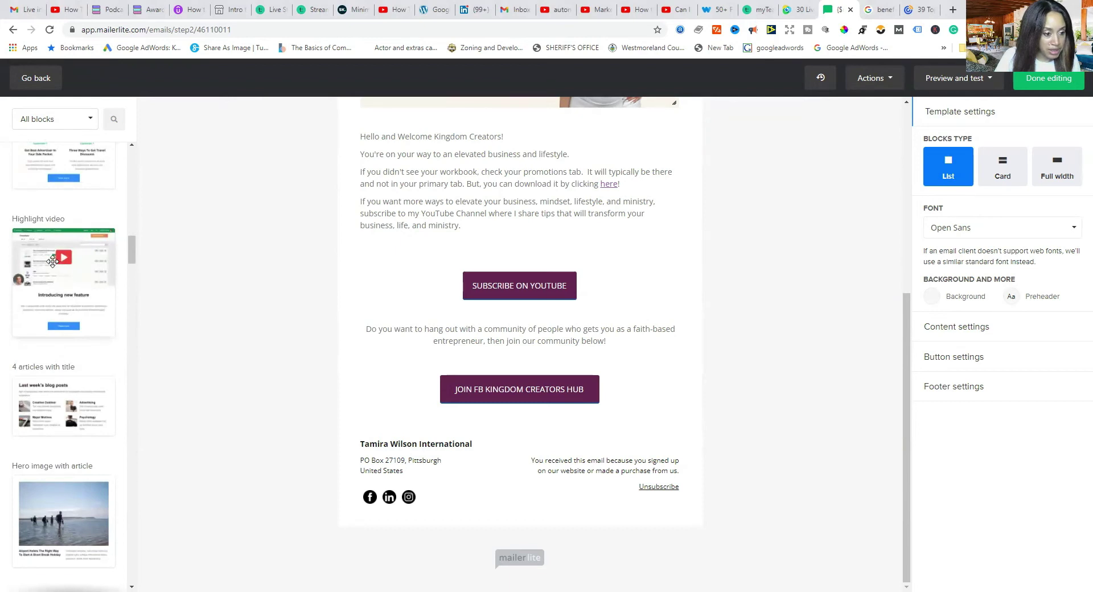
{"action": "scroll", "coordinate": [94, 306], "scroll_direction": "down", "scroll_amount": 10}
{"action": "scroll", "coordinate": [94, 306], "scroll_direction": "down", "scroll_amount": 15}
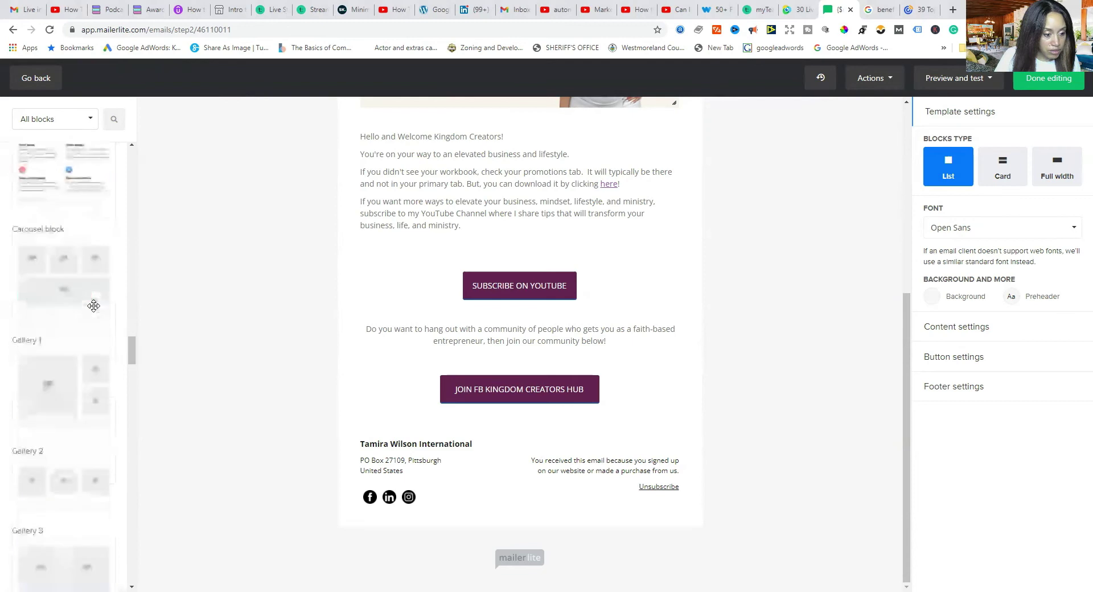
{"action": "scroll", "coordinate": [93, 306], "scroll_direction": "down", "scroll_amount": 4}
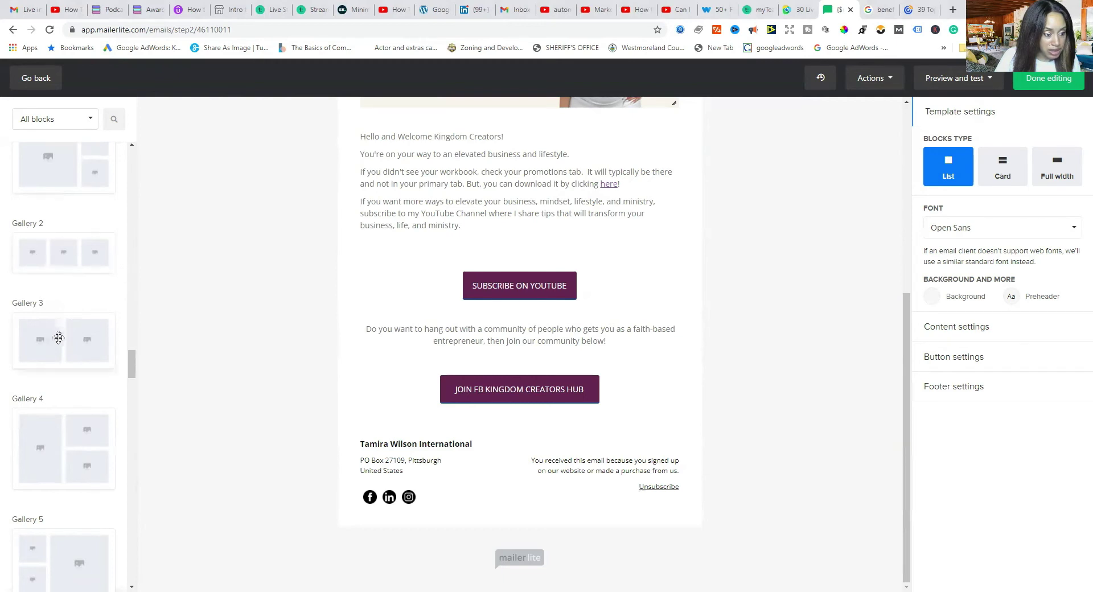
{"action": "scroll", "coordinate": [77, 352], "scroll_direction": "down", "scroll_amount": 7}
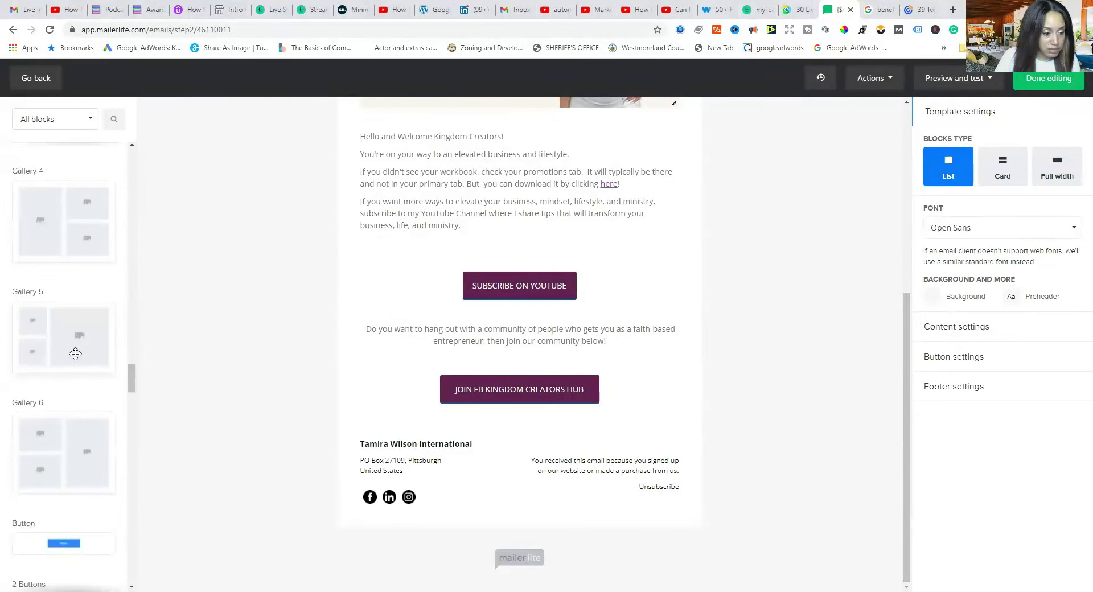
{"action": "scroll", "coordinate": [76, 359], "scroll_direction": "down", "scroll_amount": 3}
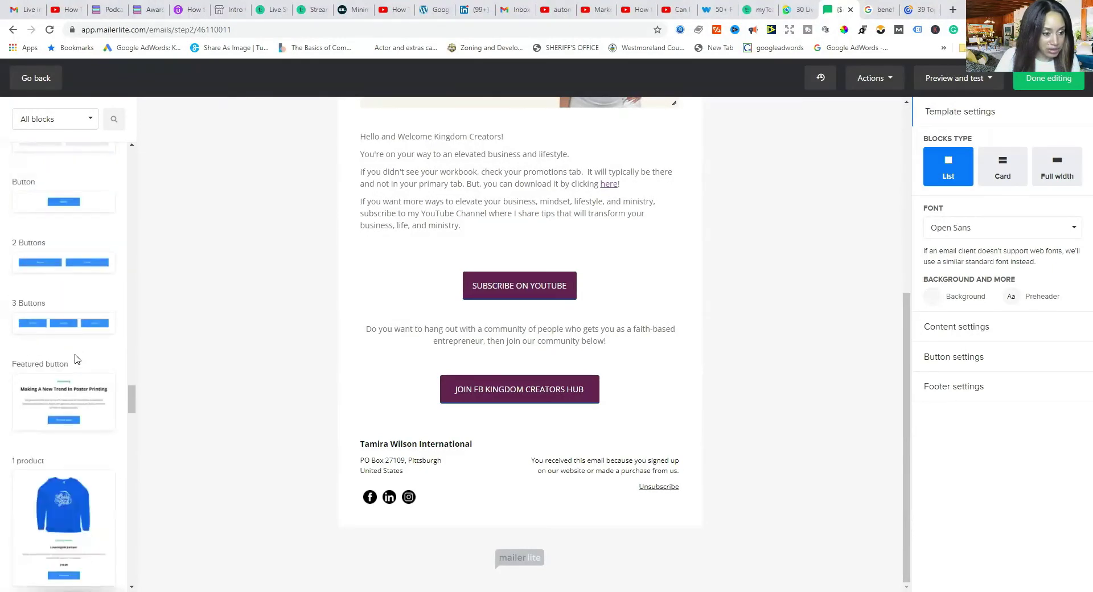
{"action": "scroll", "coordinate": [76, 358], "scroll_direction": "down", "scroll_amount": 2}
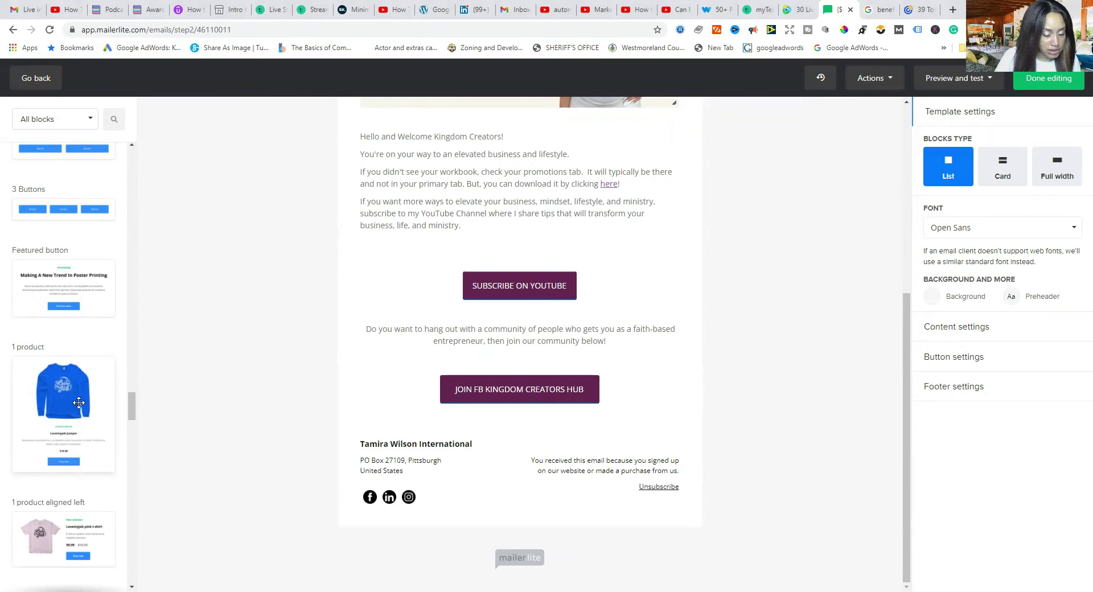
Step: Insert a 1 product block between the Facebook community button and the footer, look it over, and delete it
{"action": "left_click_drag", "start_coordinate": [59, 404], "coordinate": [528, 434]}
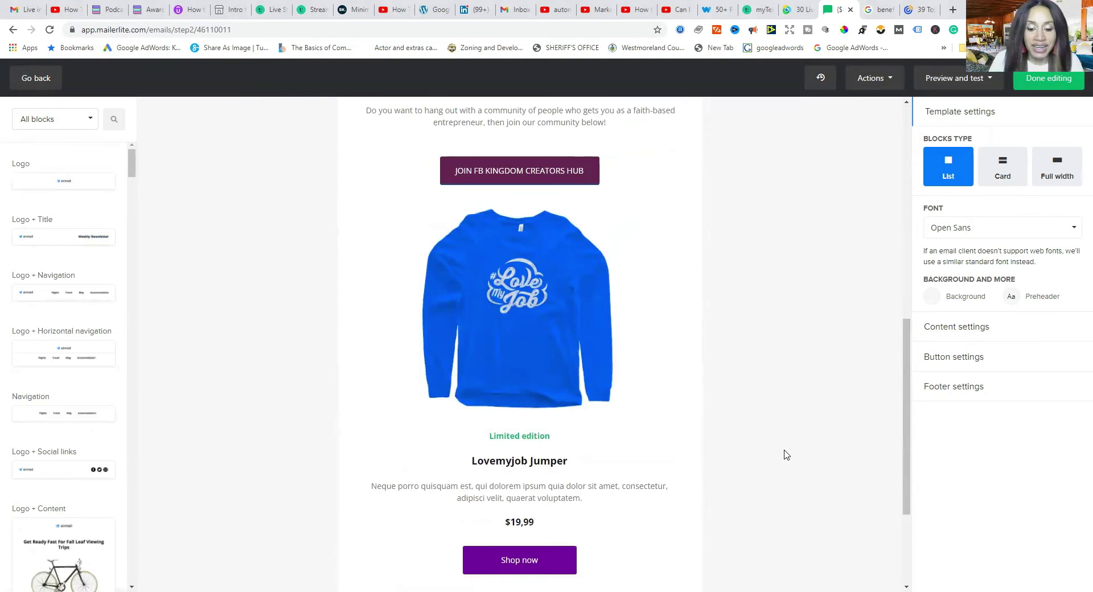
{"action": "scroll", "coordinate": [795, 461], "scroll_direction": "up", "scroll_amount": 4}
{"action": "scroll", "coordinate": [796, 464], "scroll_direction": "down", "scroll_amount": 3}
{"action": "mouse_move", "coordinate": [554, 395]}
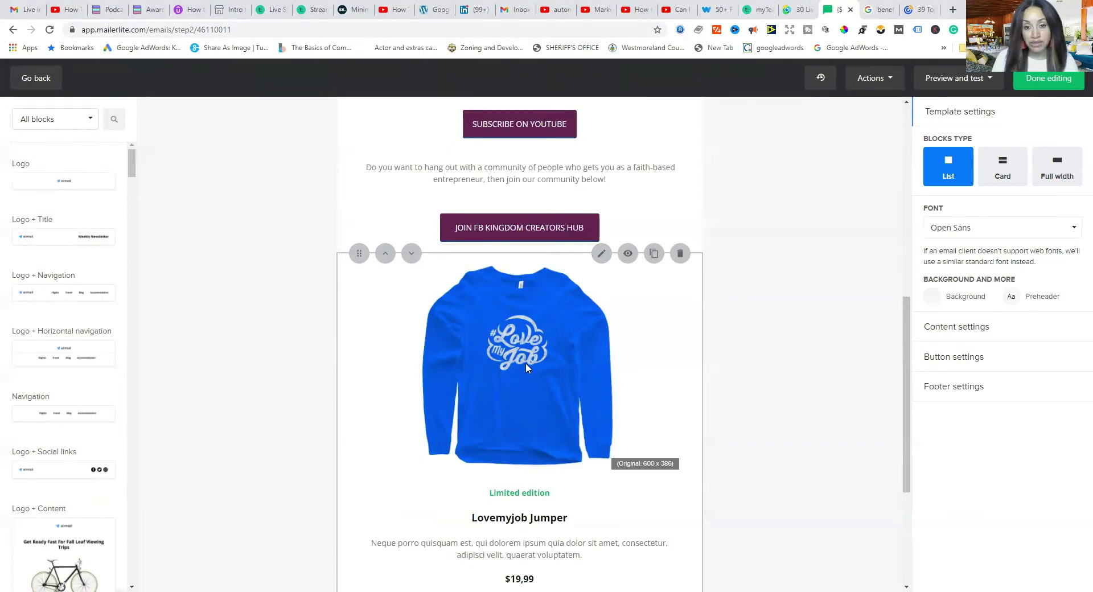
{"action": "scroll", "coordinate": [671, 398], "scroll_direction": "down", "scroll_amount": 4}
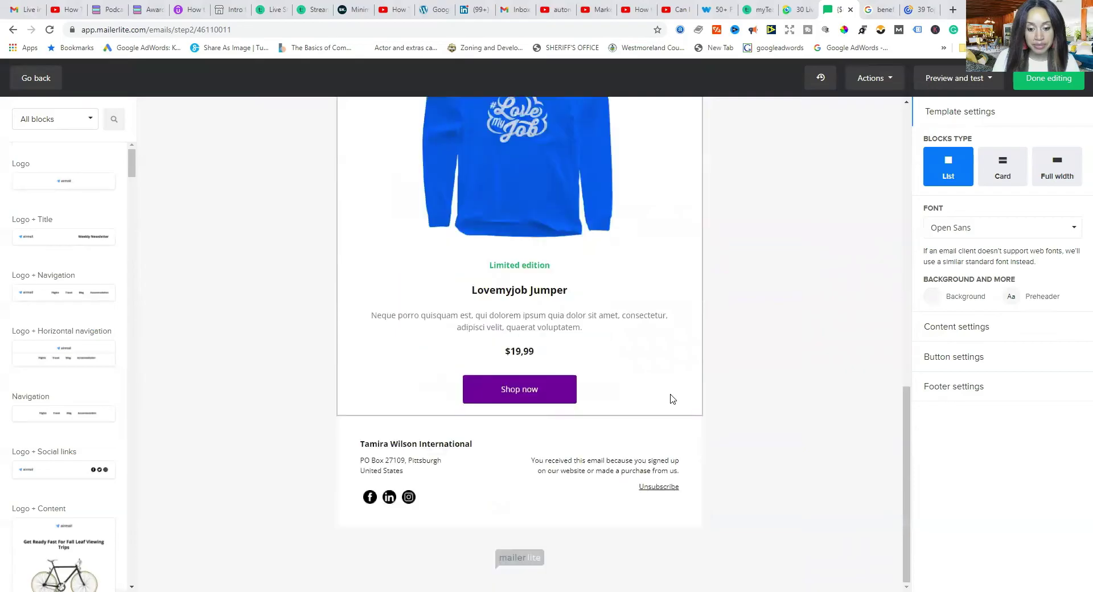
{"action": "scroll", "coordinate": [671, 398], "scroll_direction": "up", "scroll_amount": 5}
{"action": "left_click", "coordinate": [682, 312]}
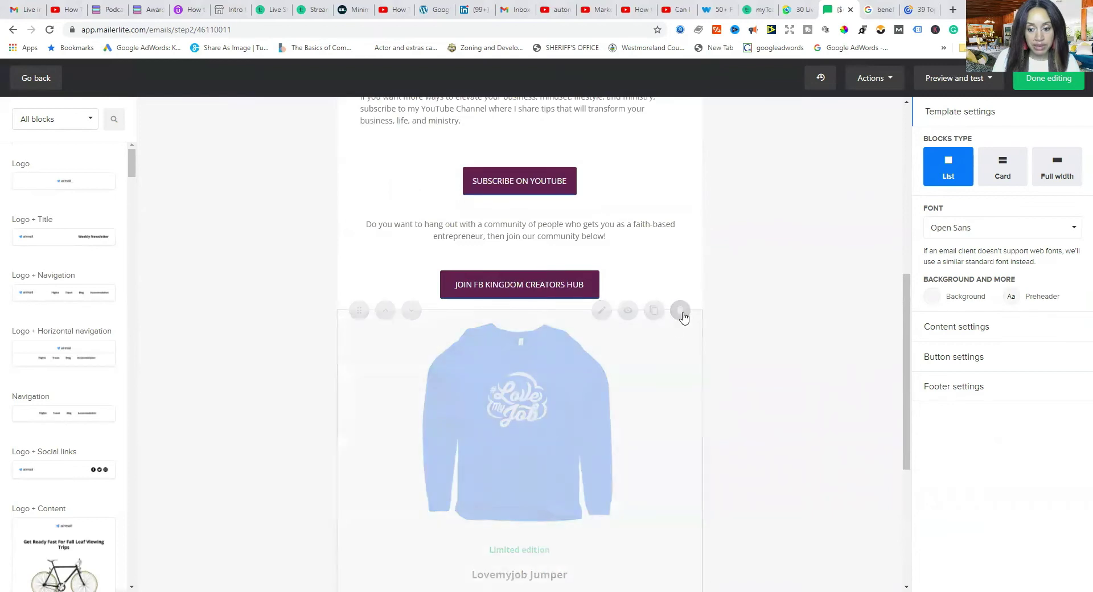
{"action": "scroll", "coordinate": [96, 311], "scroll_direction": "down", "scroll_amount": 5}
{"action": "scroll", "coordinate": [95, 310], "scroll_direction": "down", "scroll_amount": 15}
{"action": "scroll", "coordinate": [96, 306], "scroll_direction": "up", "scroll_amount": 15}
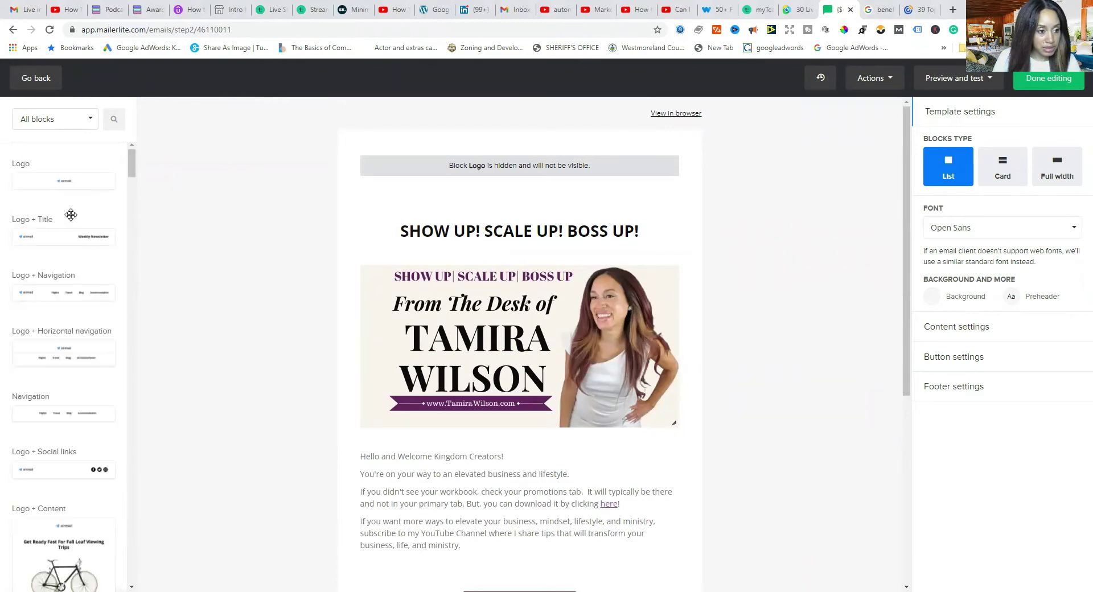
Step: Filter the block library to Survey and quiz and insert a Quiz block below the Facebook community button
{"action": "left_click", "coordinate": [90, 122]}
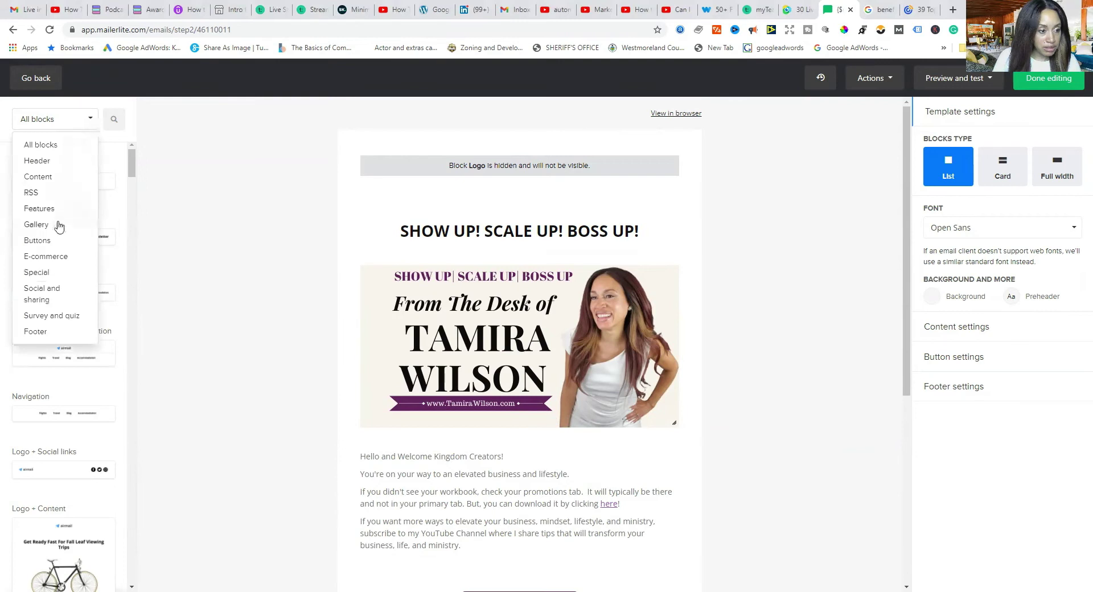
{"action": "scroll", "coordinate": [58, 241], "scroll_direction": "down", "scroll_amount": 3}
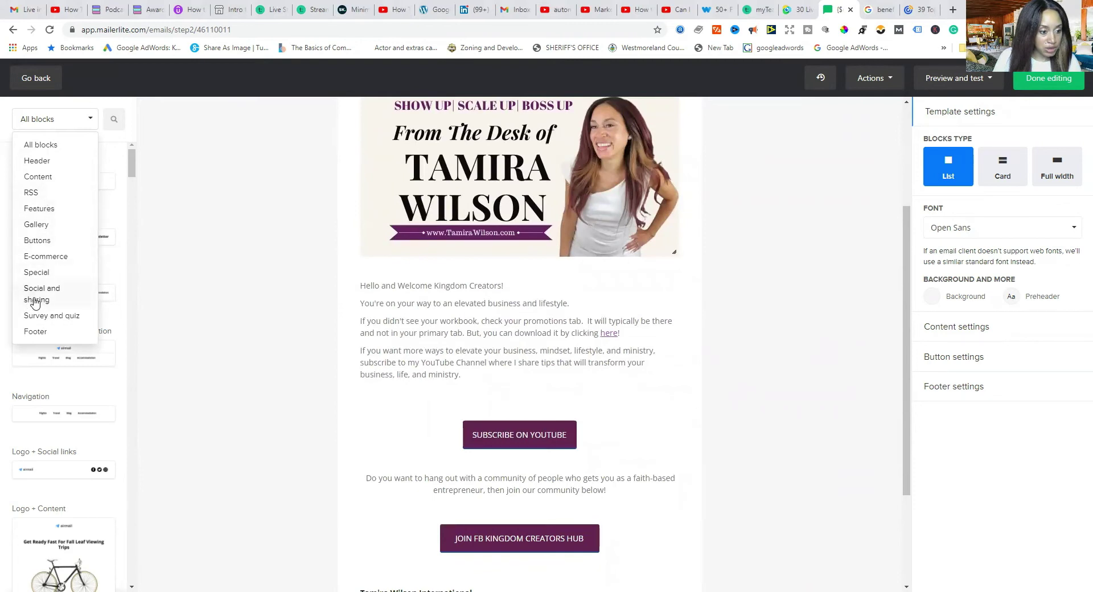
{"action": "scroll", "coordinate": [193, 313], "scroll_direction": "down", "scroll_amount": 1}
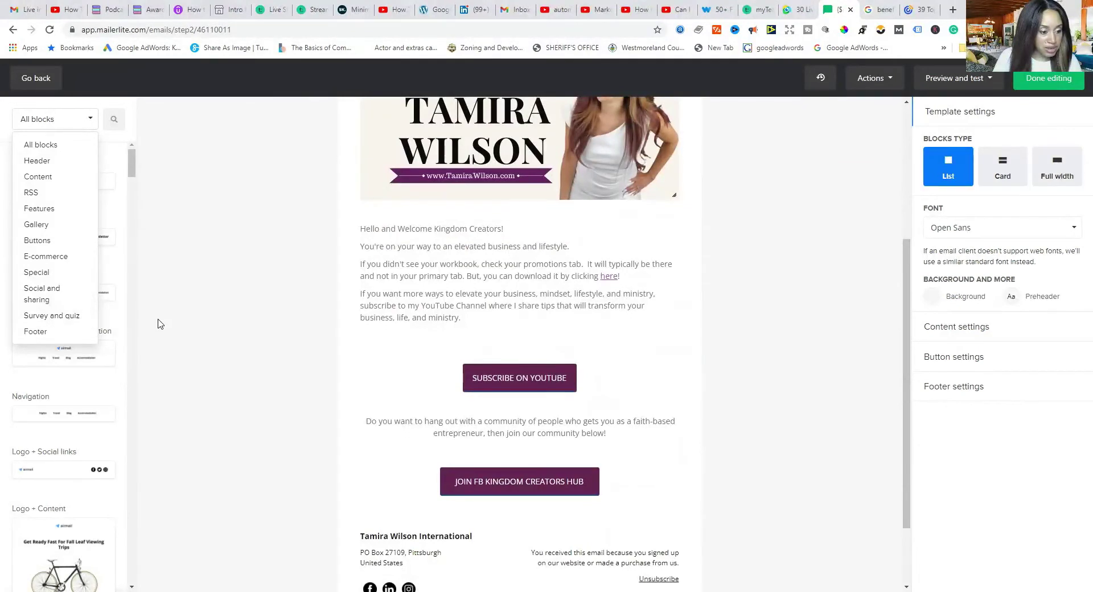
{"action": "left_click", "coordinate": [58, 316]}
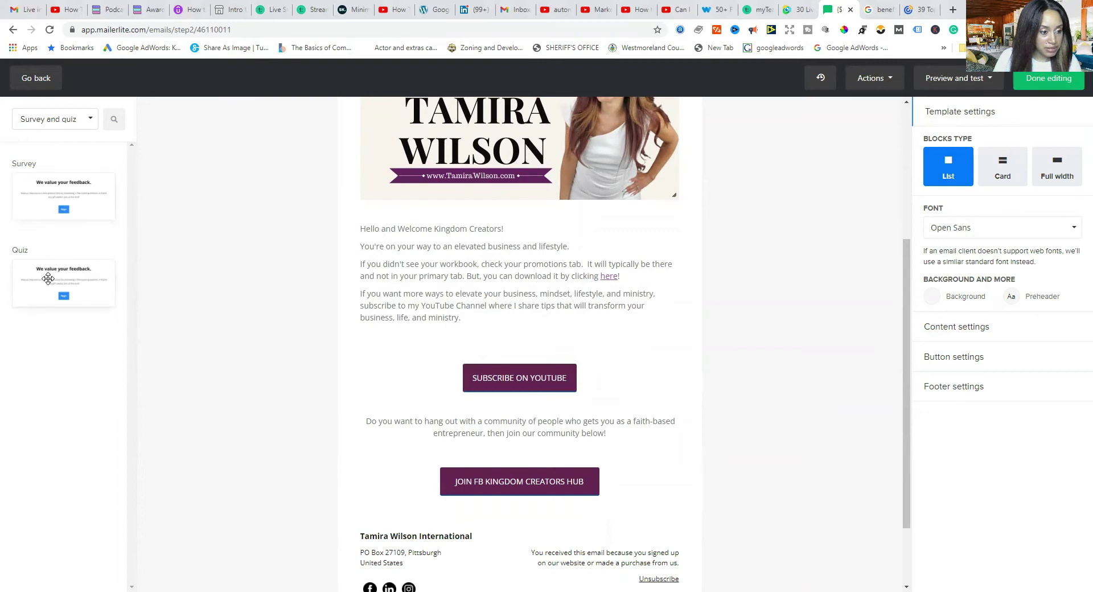
{"action": "left_click_drag", "start_coordinate": [48, 275], "coordinate": [518, 442]}
{"action": "scroll", "coordinate": [640, 497], "scroll_direction": "down", "scroll_amount": 3}
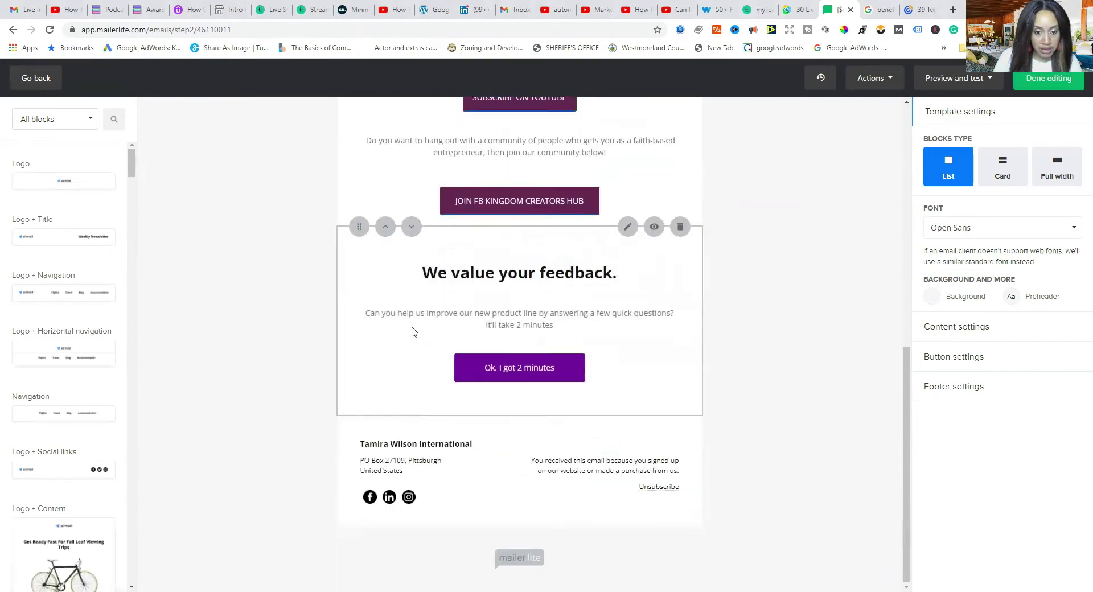
Step: Examine the quiz block's questions, design settings, button style and rules, and delete the block from the email
{"action": "left_click", "coordinate": [575, 378]}
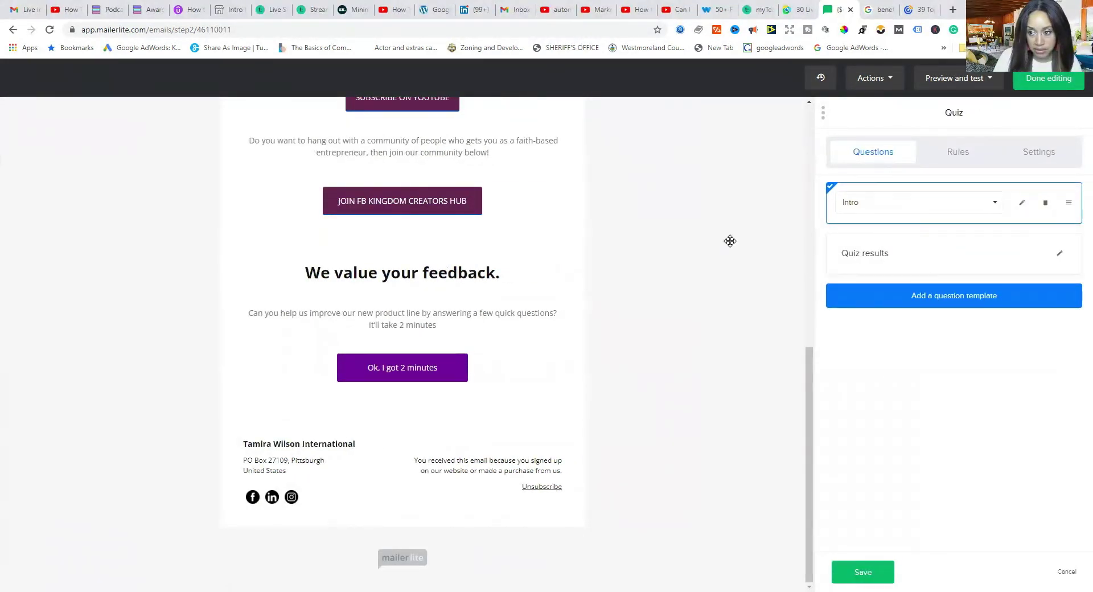
{"action": "left_click", "coordinate": [1046, 163]}
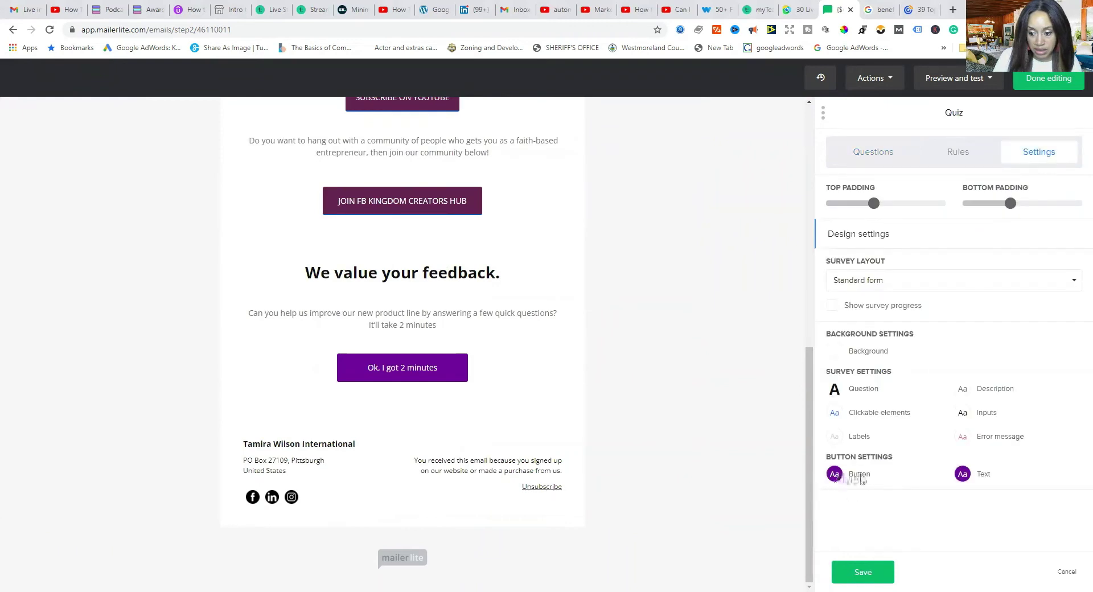
{"action": "left_click", "coordinate": [835, 475]}
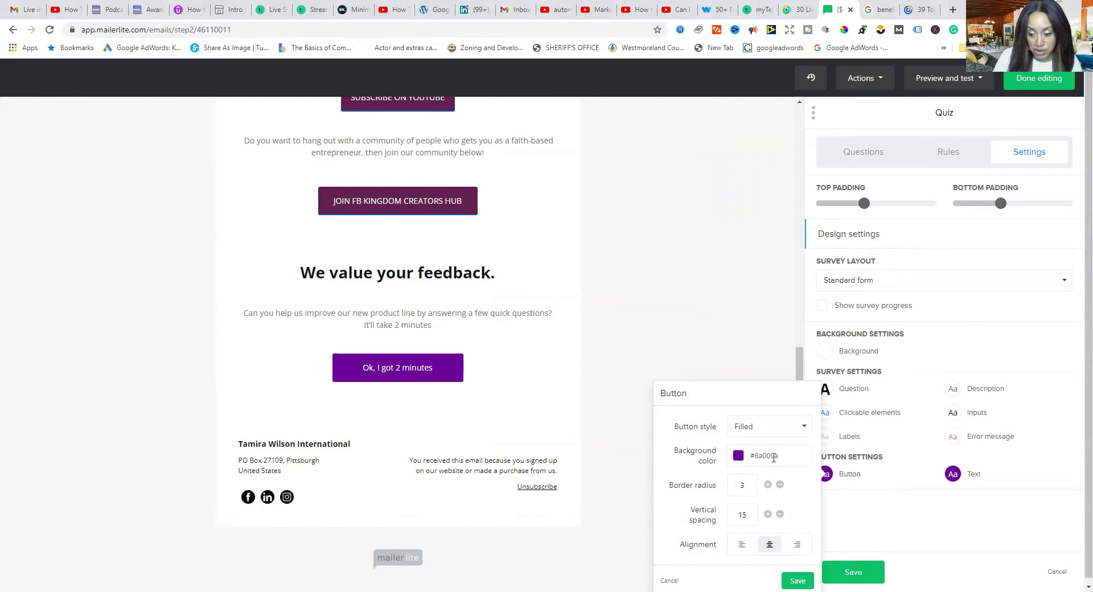
{"action": "left_click", "coordinate": [773, 344]}
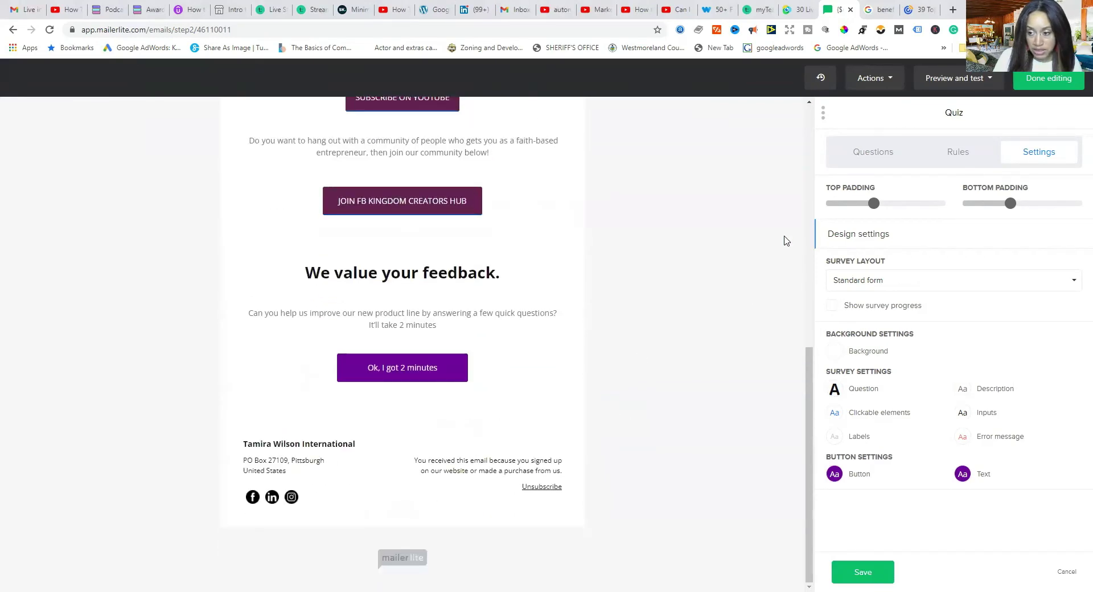
{"action": "left_click", "coordinate": [971, 155]}
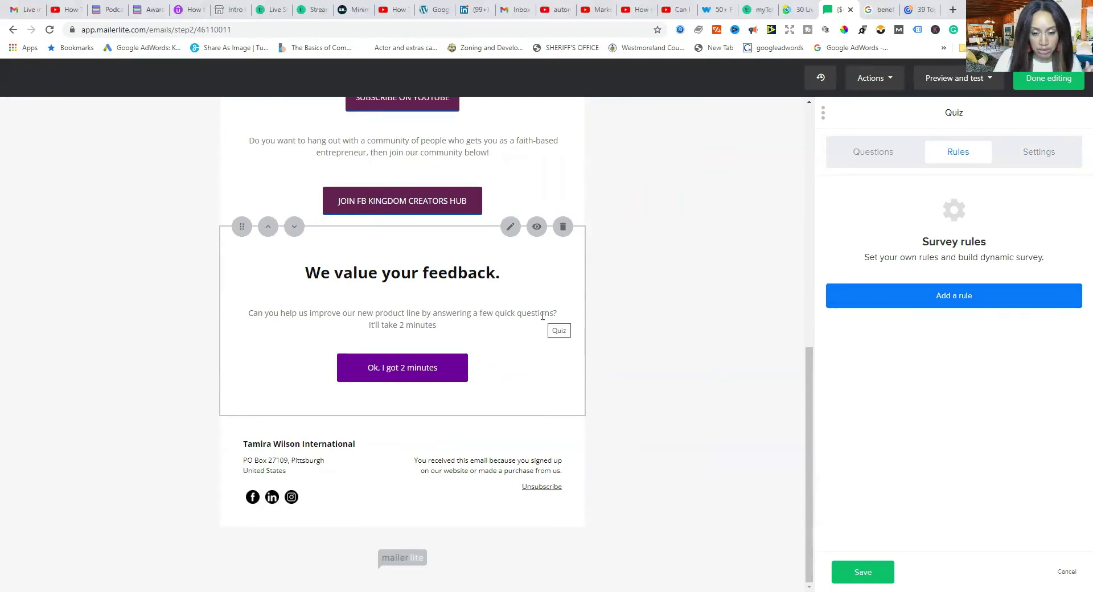
{"action": "left_click", "coordinate": [564, 233]}
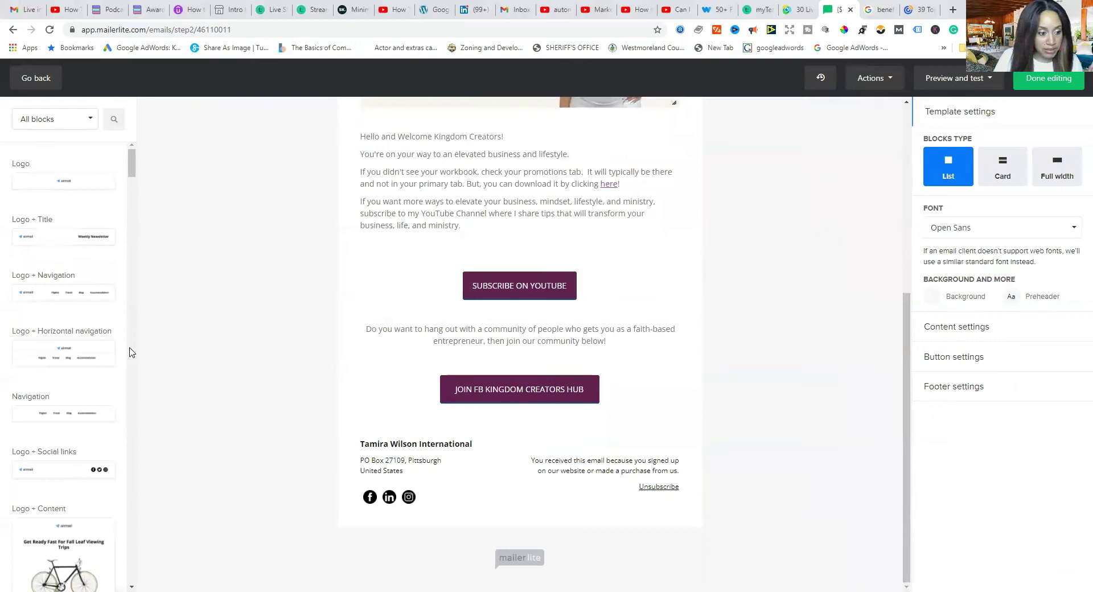
Step: Insert a Video block above the footer, view its video URL setting, and delete the block
{"action": "scroll", "coordinate": [92, 340], "scroll_direction": "down", "scroll_amount": 10}
{"action": "scroll", "coordinate": [93, 339], "scroll_direction": "down", "scroll_amount": 5}
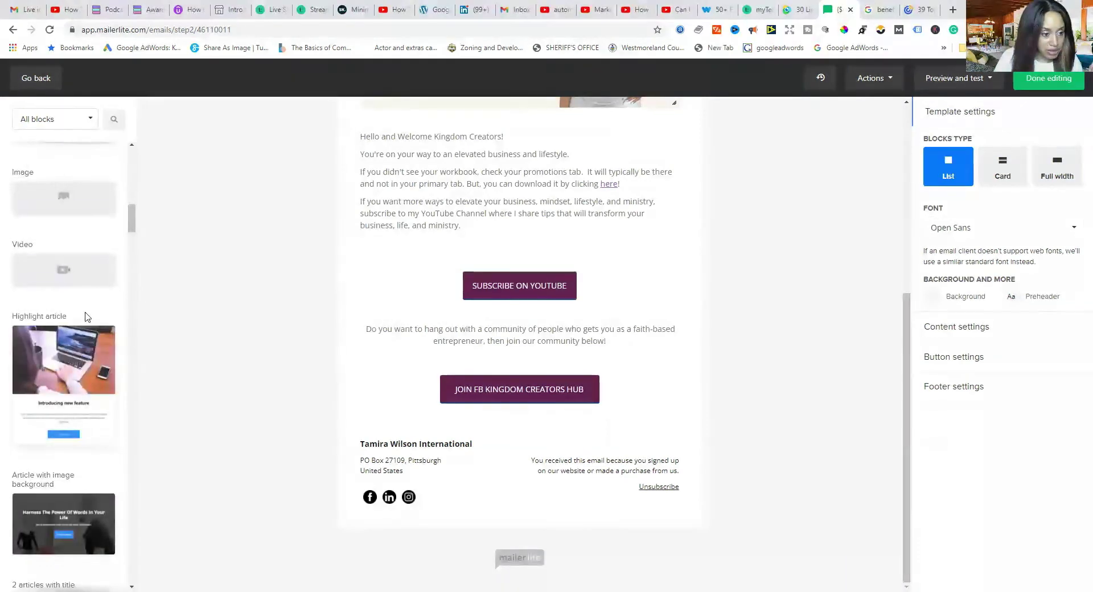
{"action": "left_click_drag", "start_coordinate": [504, 477], "coordinate": [563, 485]}
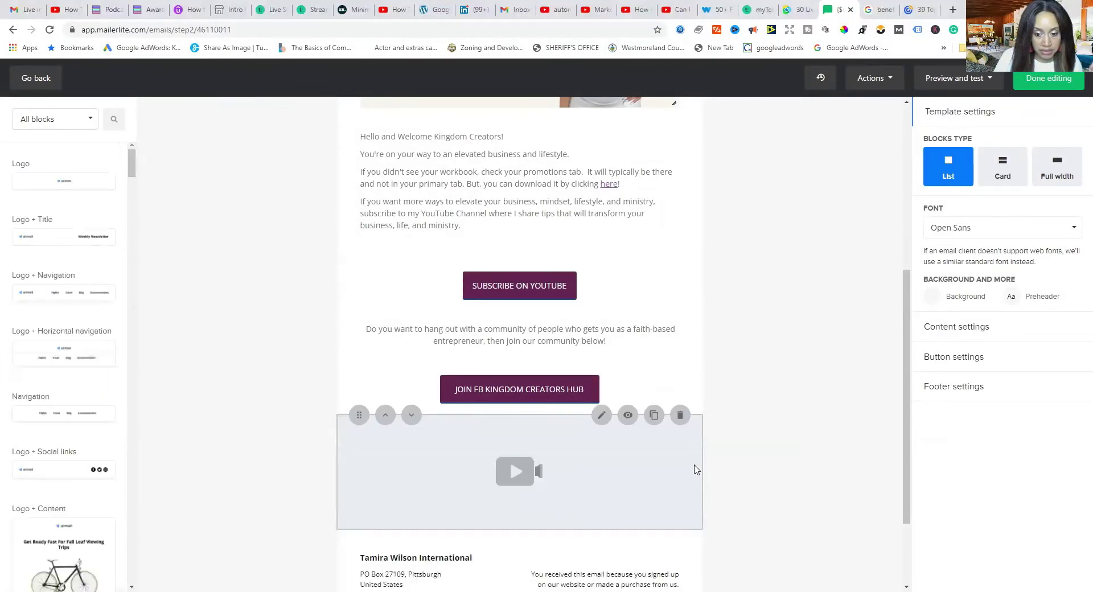
{"action": "left_click", "coordinate": [600, 415]}
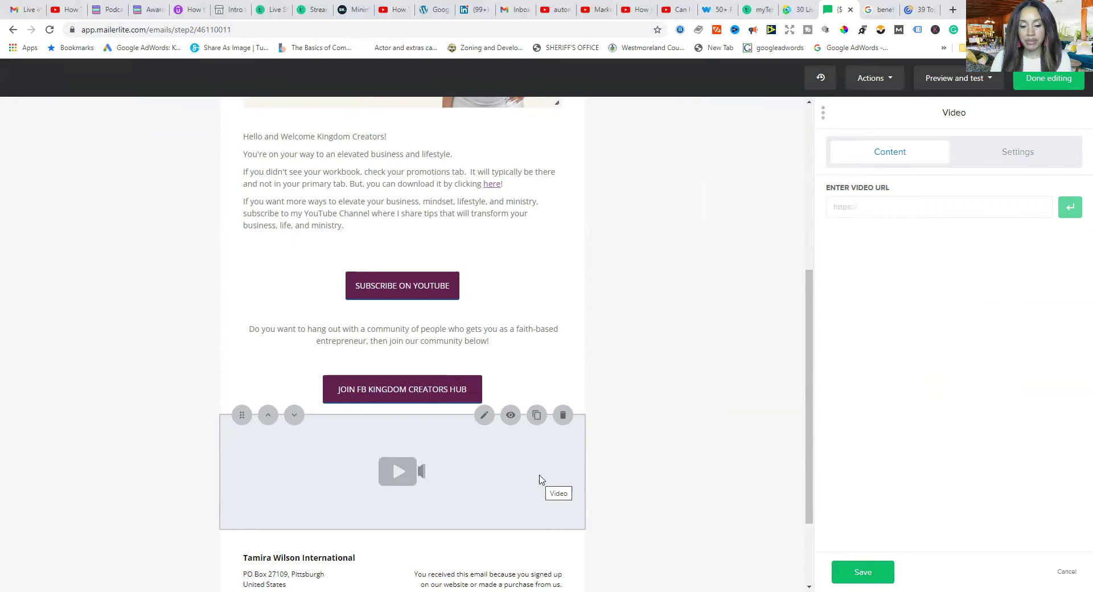
{"action": "left_click", "coordinate": [563, 416]}
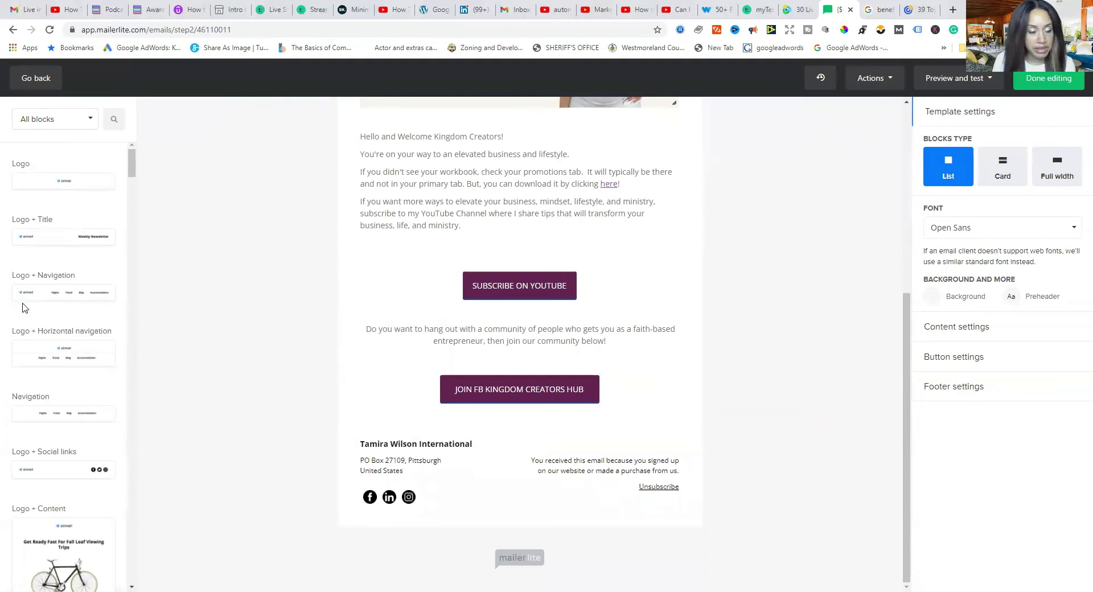
Step: Finish editing the email design and return to the Buyers List Automation workflow
{"action": "scroll", "coordinate": [58, 281], "scroll_direction": "down", "scroll_amount": 5}
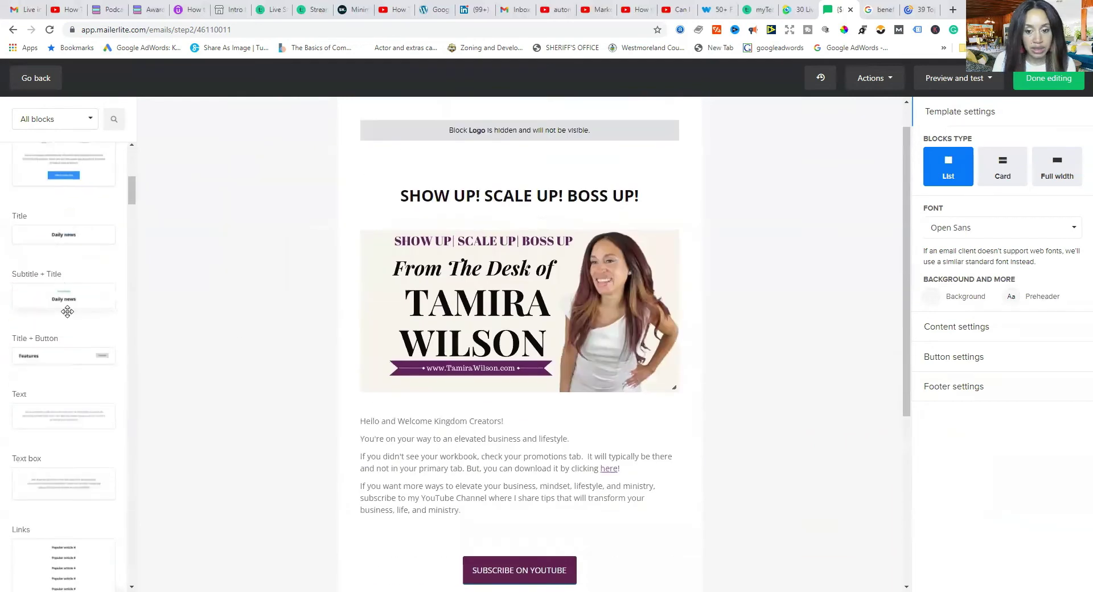
{"action": "scroll", "coordinate": [765, 353], "scroll_direction": "up", "scroll_amount": 1}
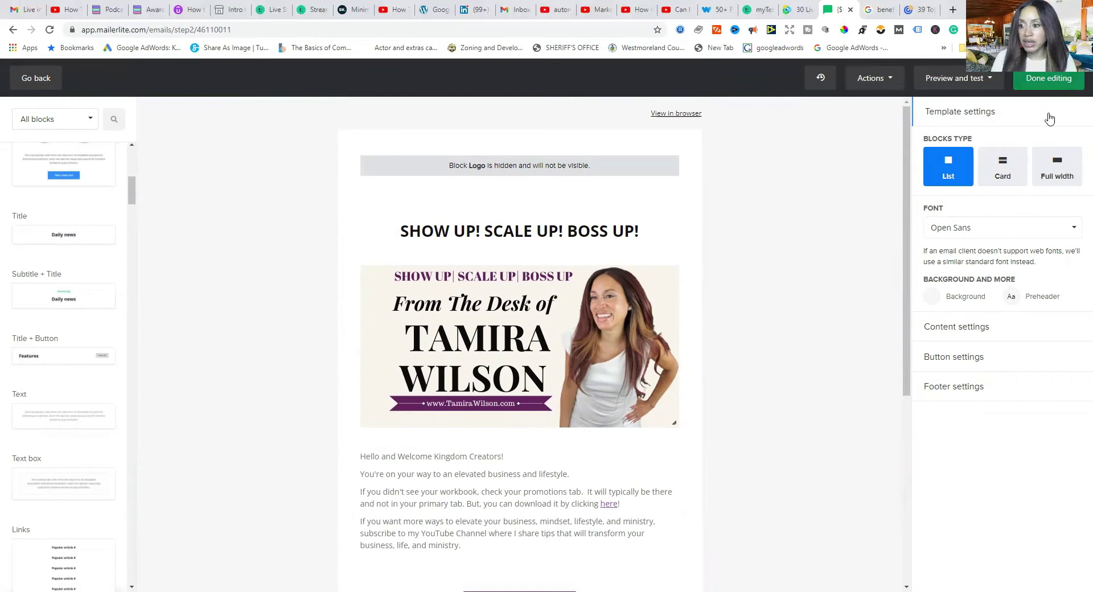
{"action": "left_click", "coordinate": [1049, 86]}
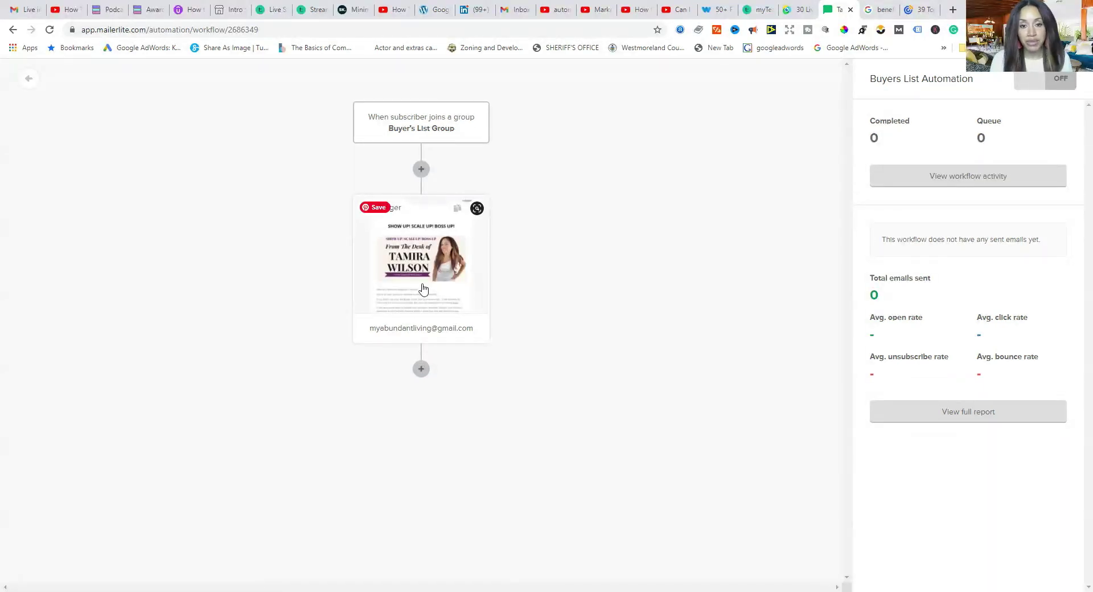
Step: Add a 1-day delay after the first email and save it
{"action": "left_click", "coordinate": [421, 370]}
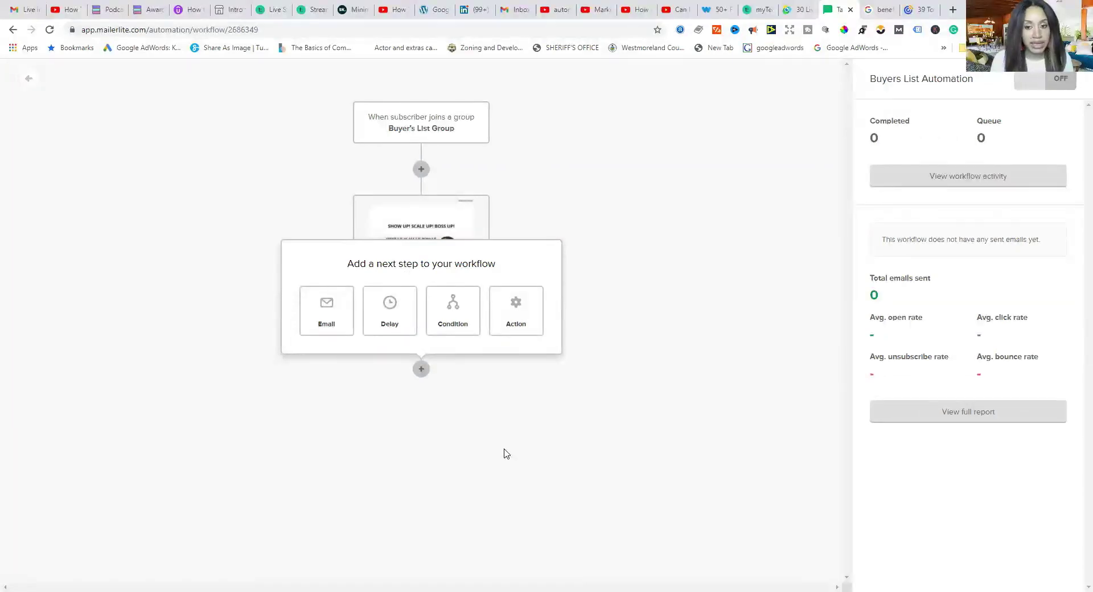
{"action": "left_click", "coordinate": [390, 327]}
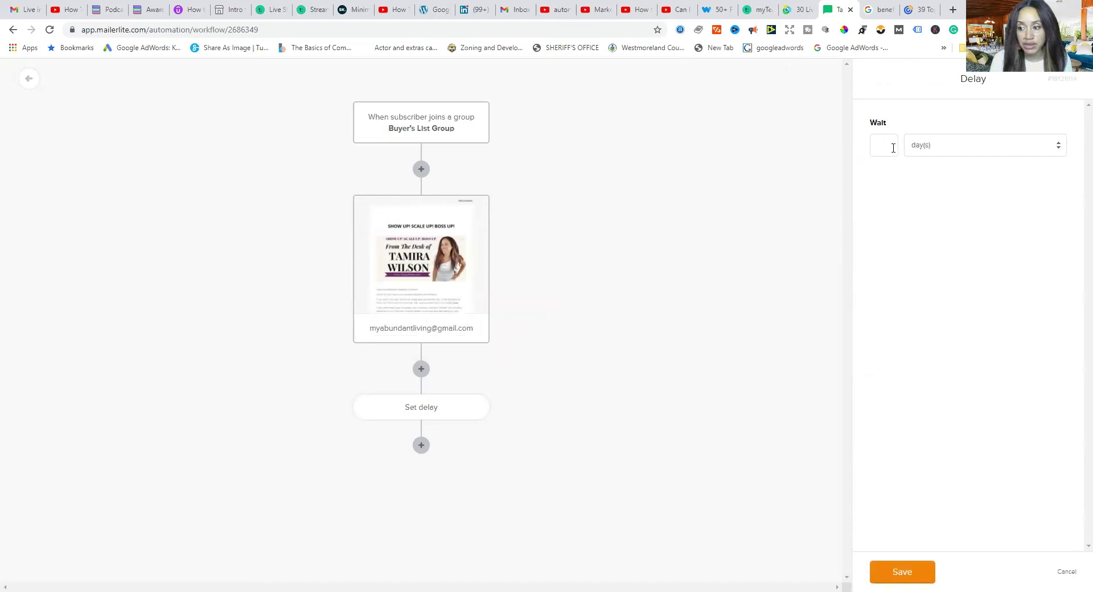
{"action": "left_click", "coordinate": [1058, 147]}
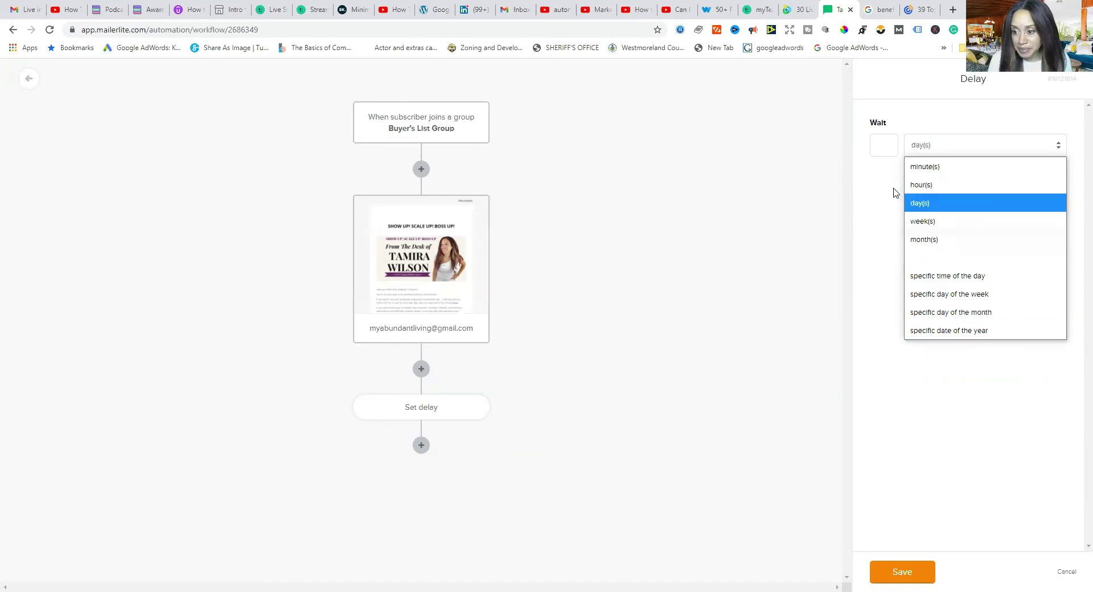
{"action": "left_click", "coordinate": [925, 207]}
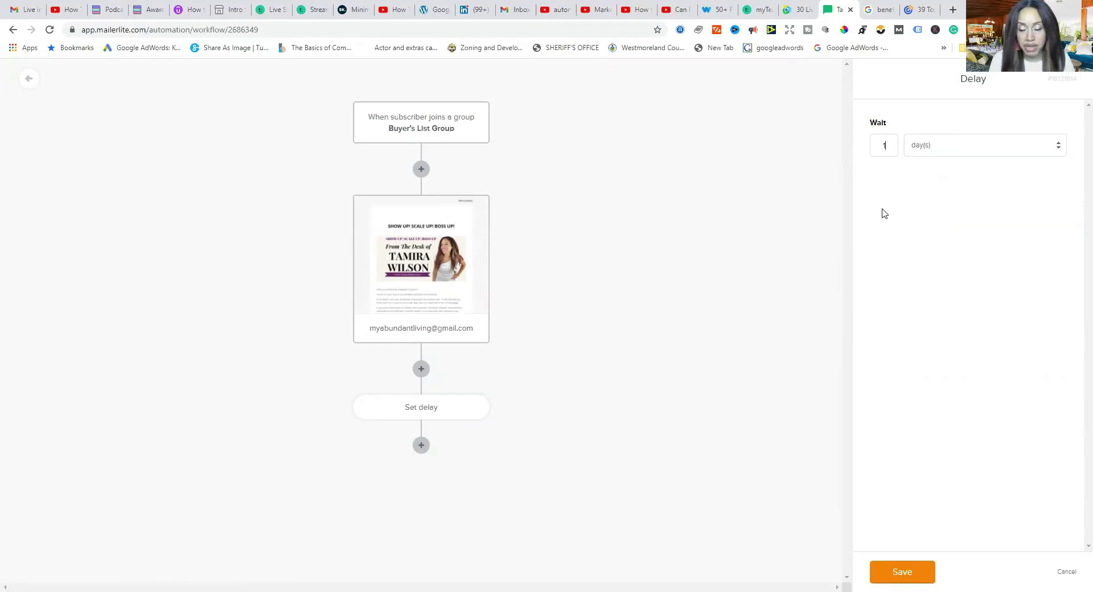
{"action": "mouse_move", "coordinate": [424, 262]}
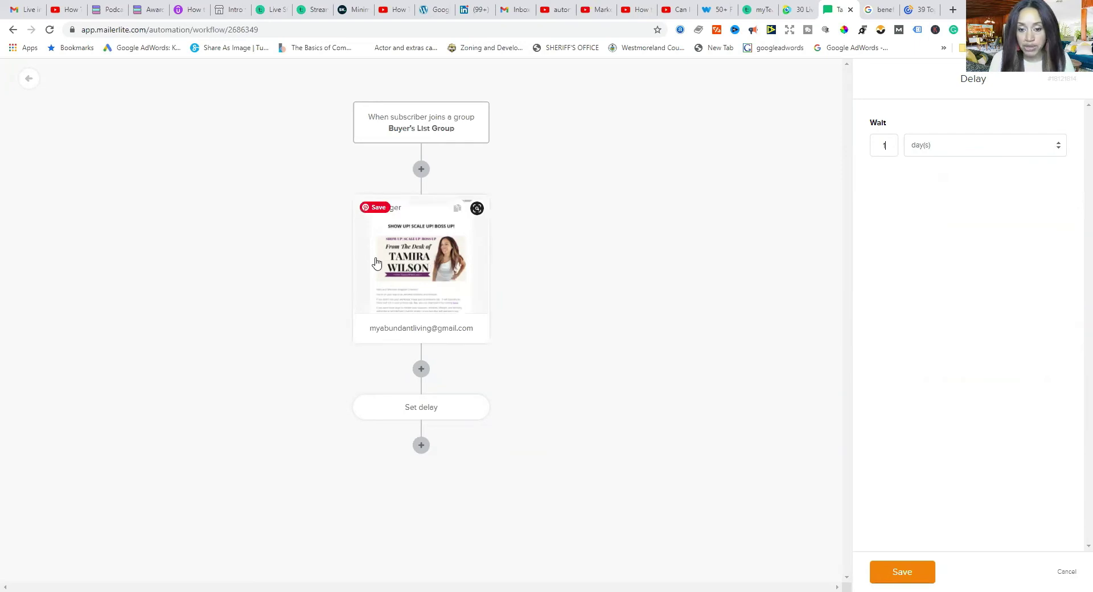
{"action": "left_click", "coordinate": [912, 576]}
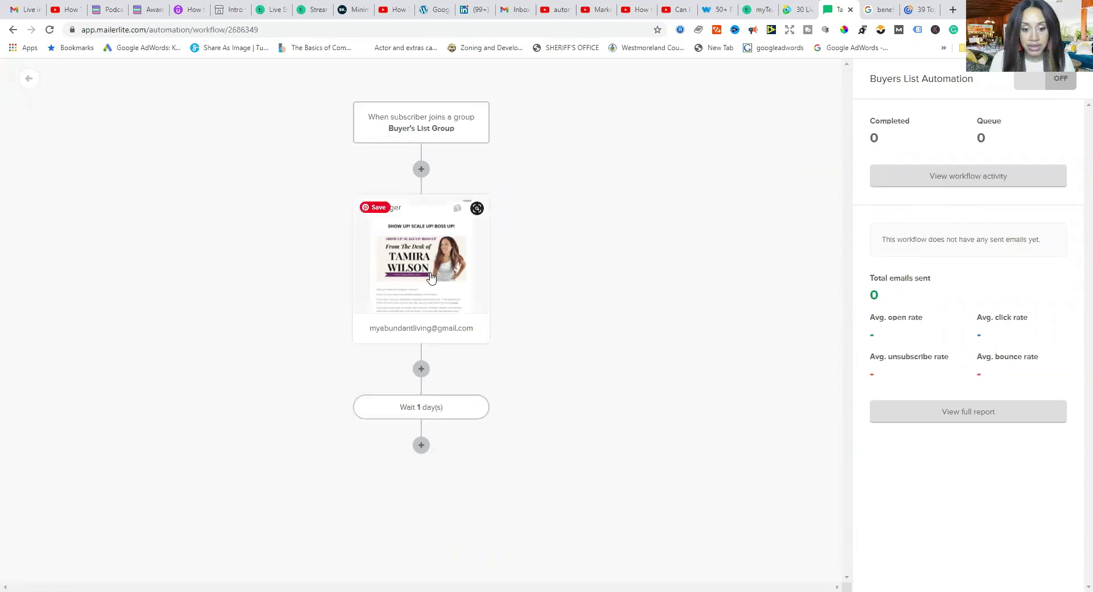
Step: Add a second email after the delay and fill its email name with the suggested Gmail address already used for the first email
{"action": "left_click", "coordinate": [420, 449]}
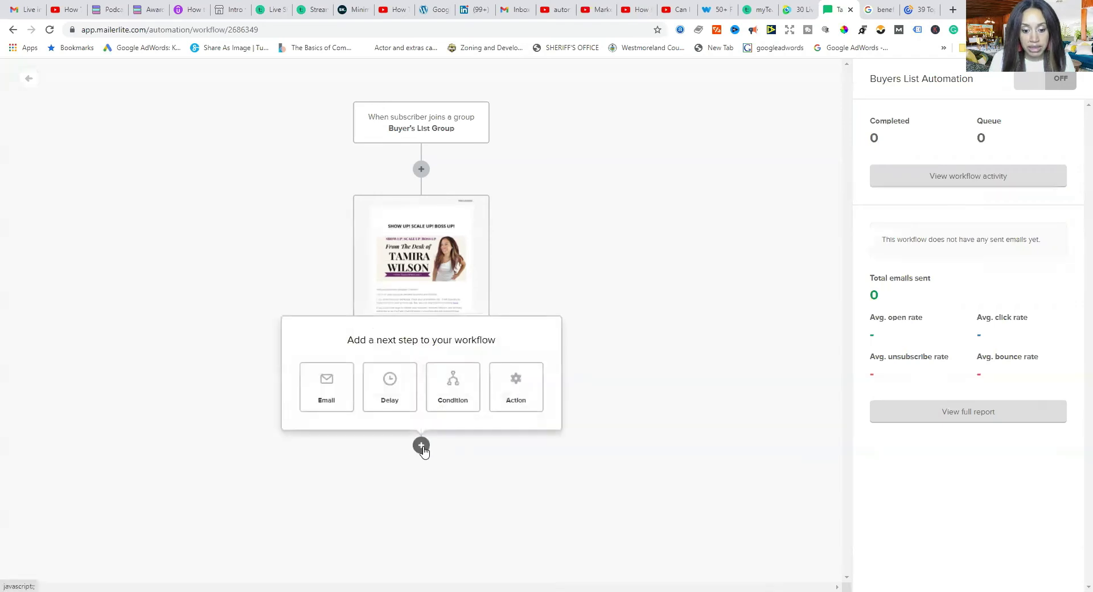
{"action": "left_click", "coordinate": [328, 405]}
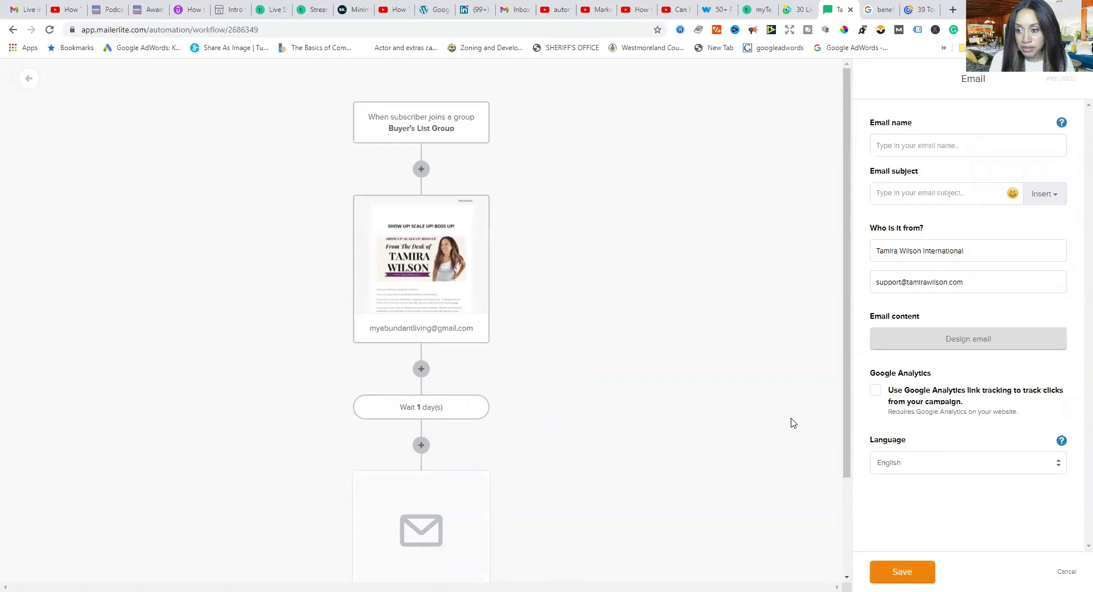
{"action": "mouse_move", "coordinate": [1062, 128]}
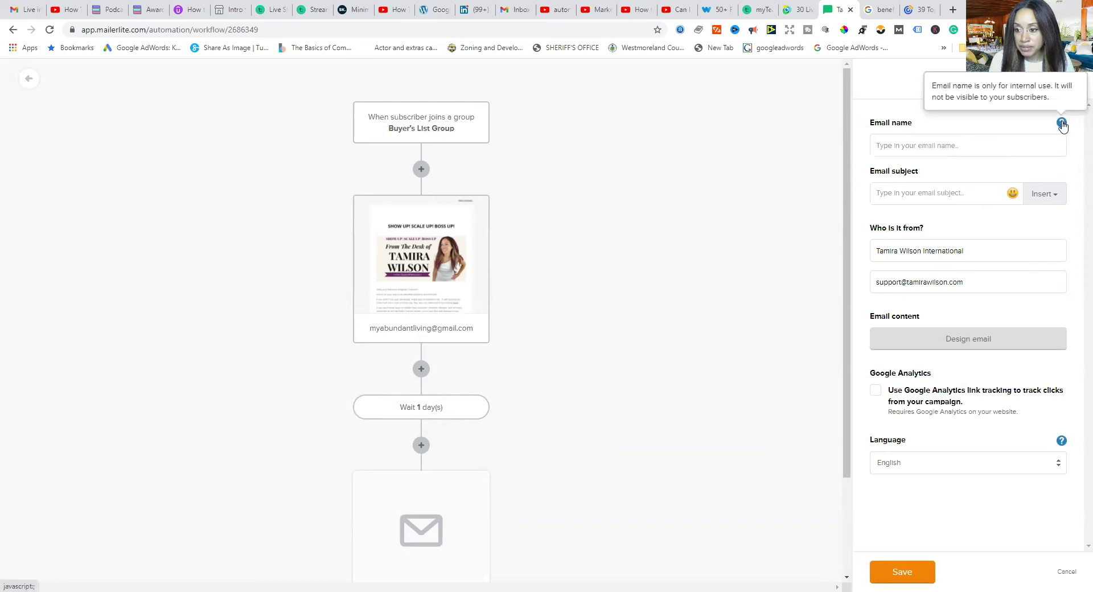
{"action": "left_click", "coordinate": [1024, 145]}
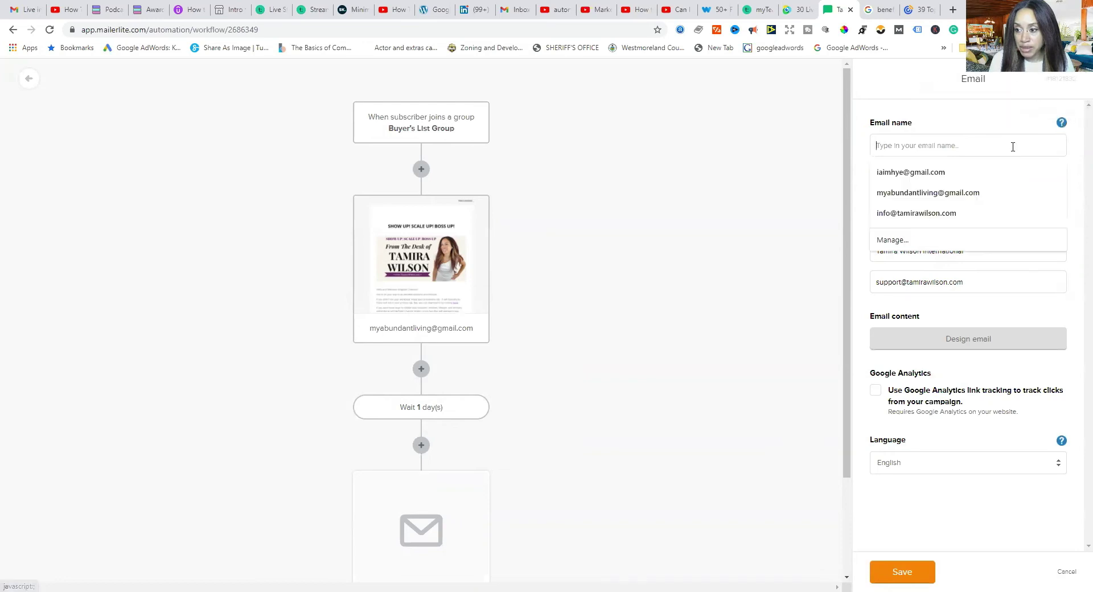
{"action": "left_click", "coordinate": [958, 194]}
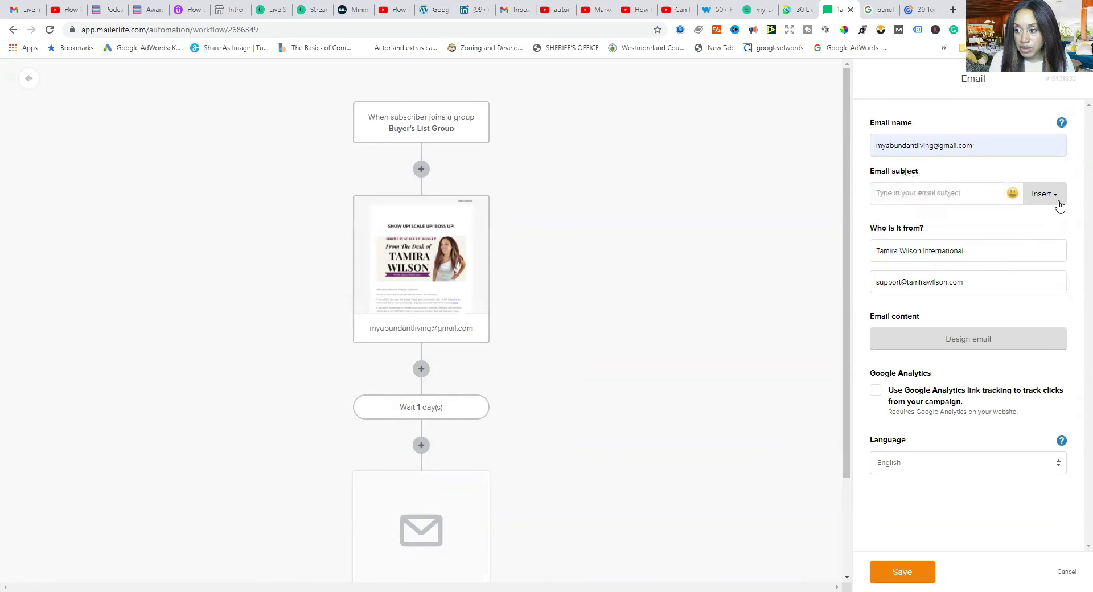
Step: Insert the {$name} variable as the second email's subject and open the email's content design
{"action": "left_click", "coordinate": [1054, 198]}
{"action": "left_click", "coordinate": [1025, 235]}
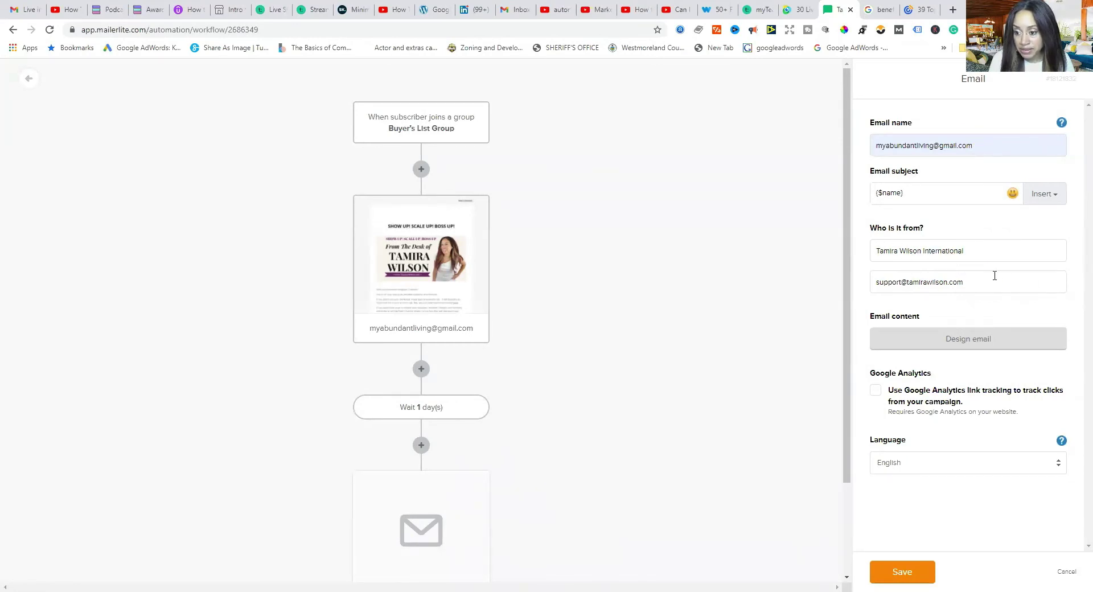
{"action": "left_click", "coordinate": [978, 342]}
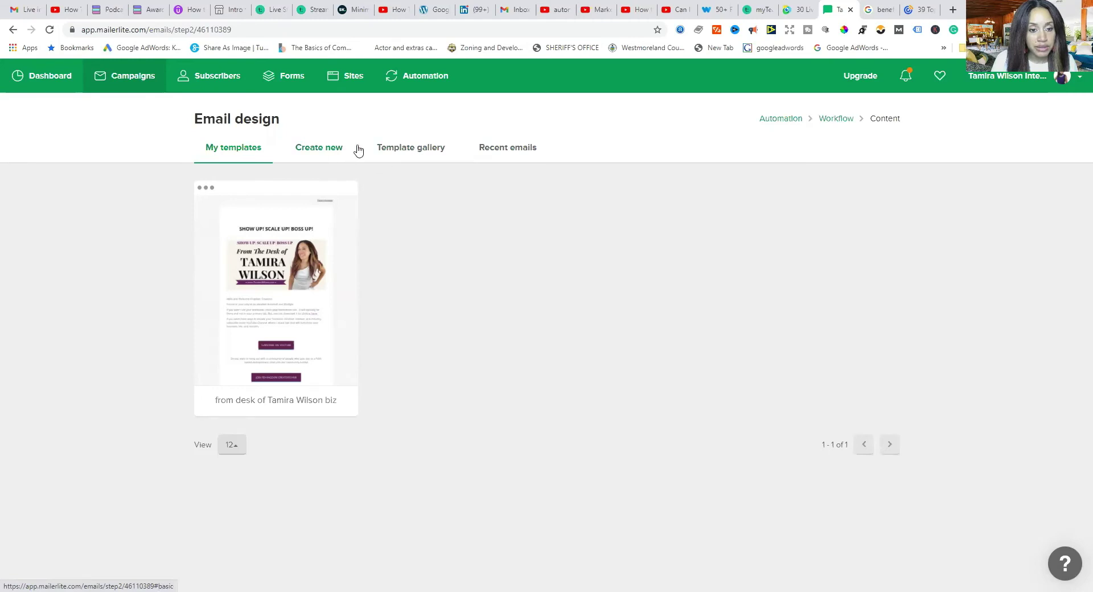
Step: Browse the template gallery for a ready-made email design
{"action": "left_click", "coordinate": [412, 152]}
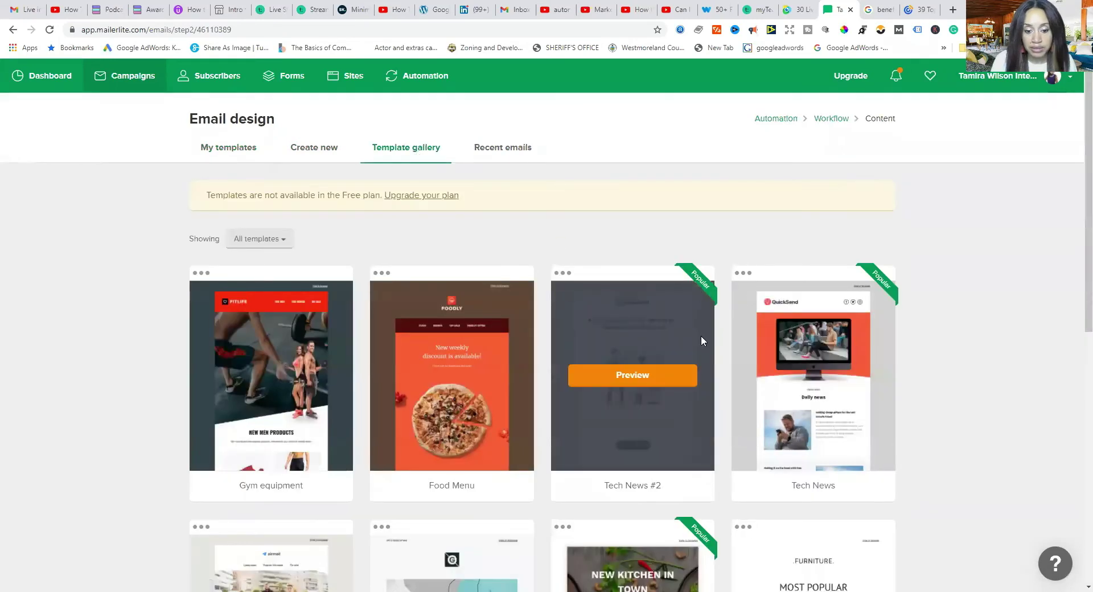
{"action": "scroll", "coordinate": [702, 339], "scroll_direction": "down", "scroll_amount": 6}
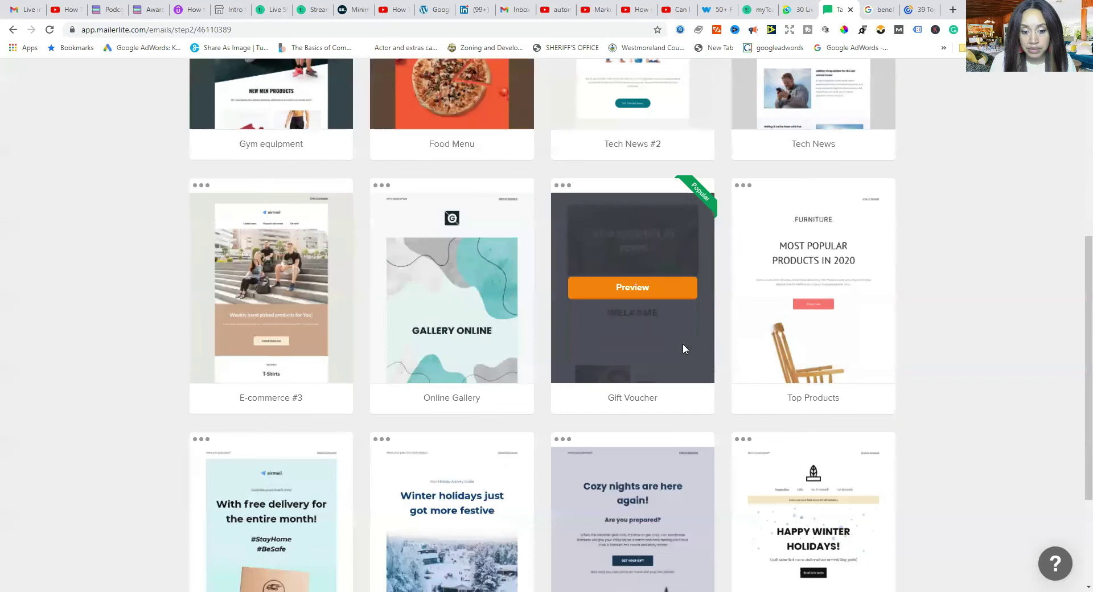
{"action": "scroll", "coordinate": [683, 345], "scroll_direction": "down", "scroll_amount": 2}
{"action": "scroll", "coordinate": [681, 344], "scroll_direction": "down", "scroll_amount": 1}
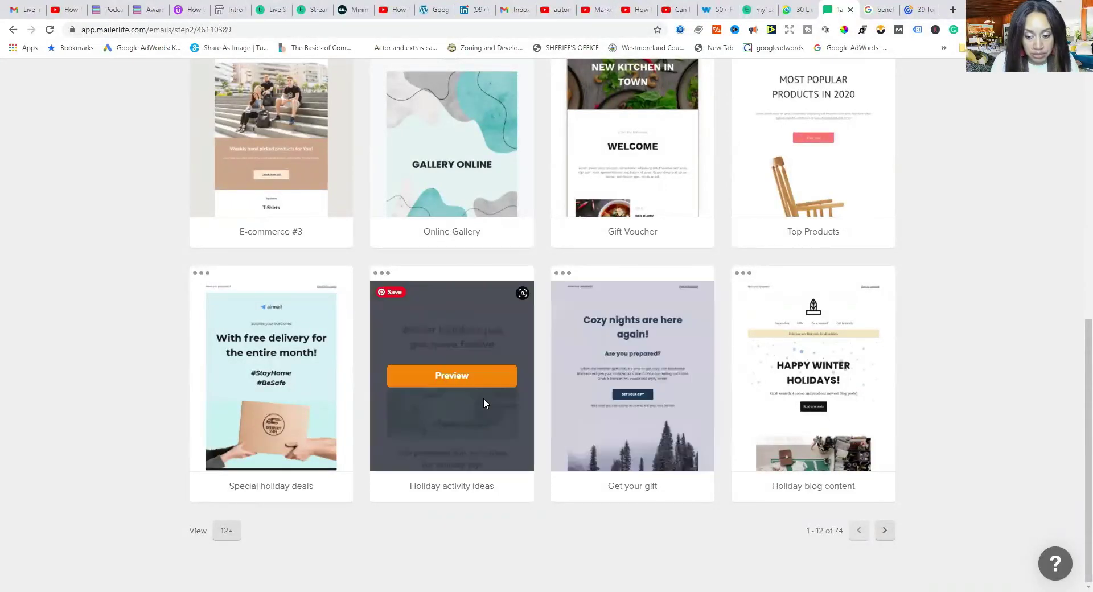
{"action": "scroll", "coordinate": [743, 402], "scroll_direction": "up", "scroll_amount": 1}
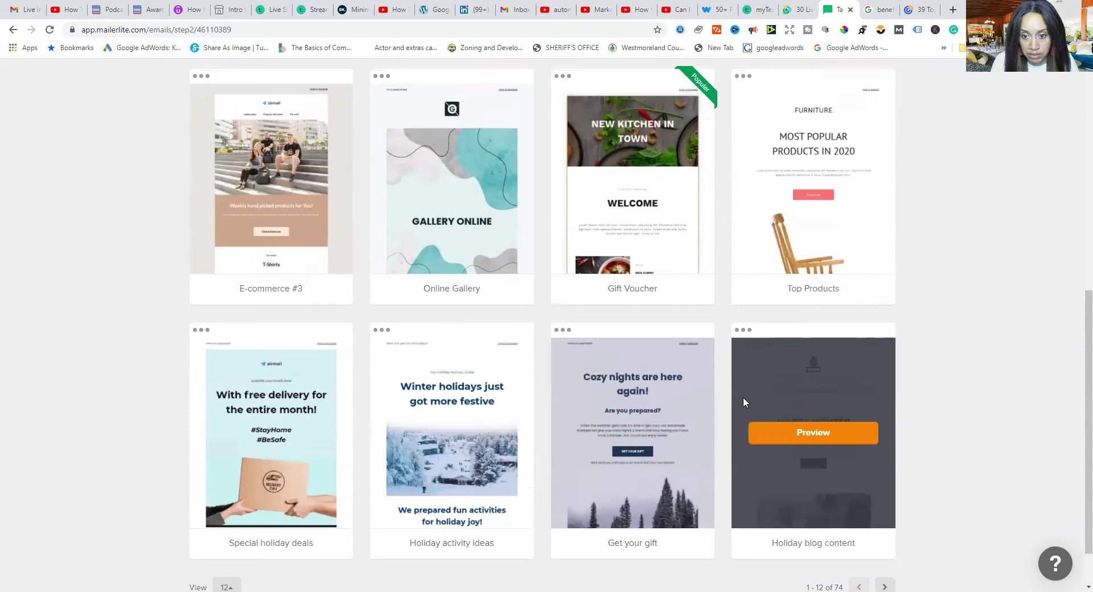
{"action": "scroll", "coordinate": [742, 398], "scroll_direction": "up", "scroll_amount": 1}
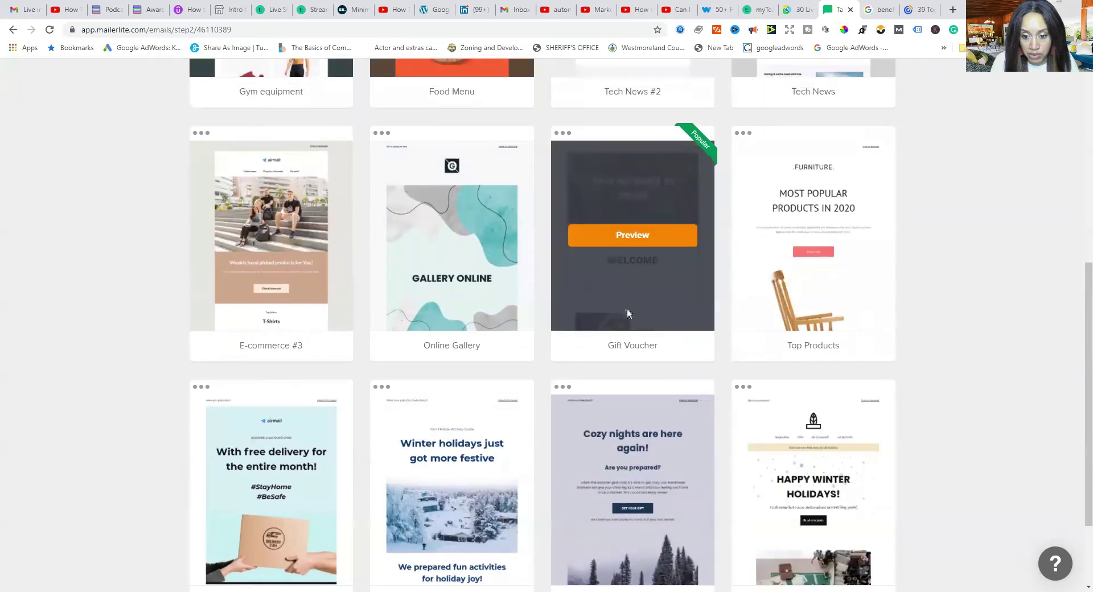
{"action": "scroll", "coordinate": [734, 420], "scroll_direction": "up", "scroll_amount": 1}
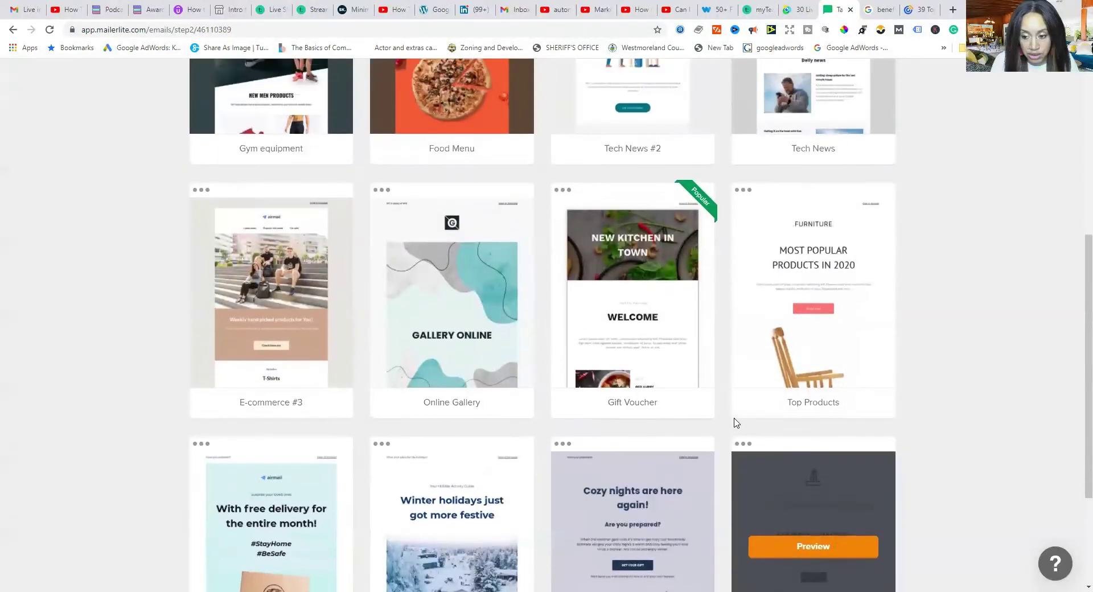
{"action": "scroll", "coordinate": [685, 417], "scroll_direction": "up", "scroll_amount": 2}
{"action": "scroll", "coordinate": [687, 415], "scroll_direction": "down", "scroll_amount": 2}
{"action": "scroll", "coordinate": [686, 416], "scroll_direction": "down", "scroll_amount": 1}
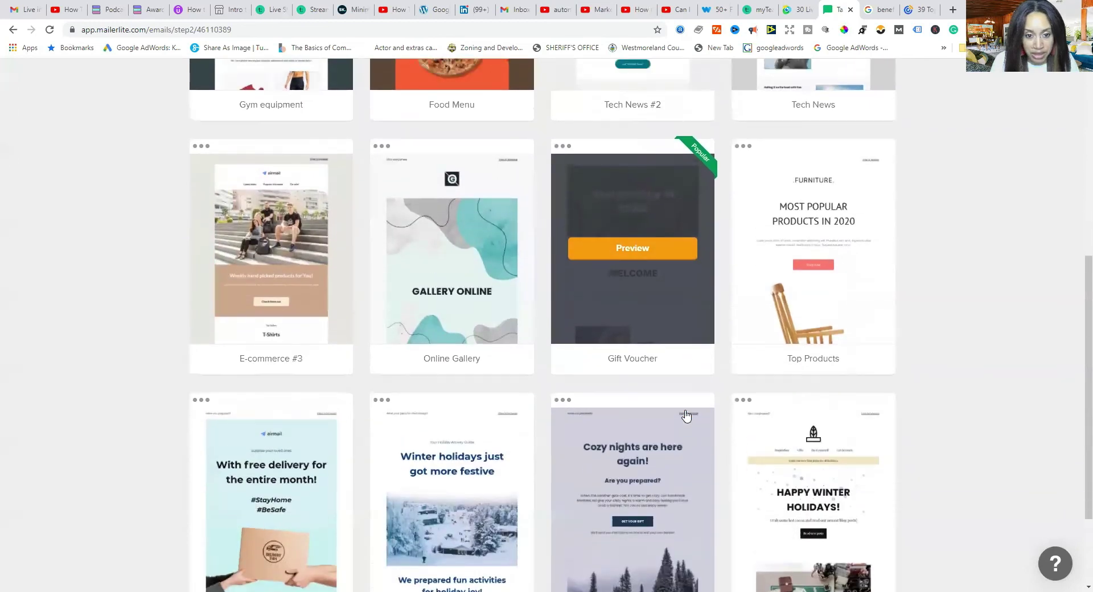
{"action": "scroll", "coordinate": [686, 416], "scroll_direction": "up", "scroll_amount": 4}
{"action": "scroll", "coordinate": [685, 418], "scroll_direction": "down", "scroll_amount": 3}
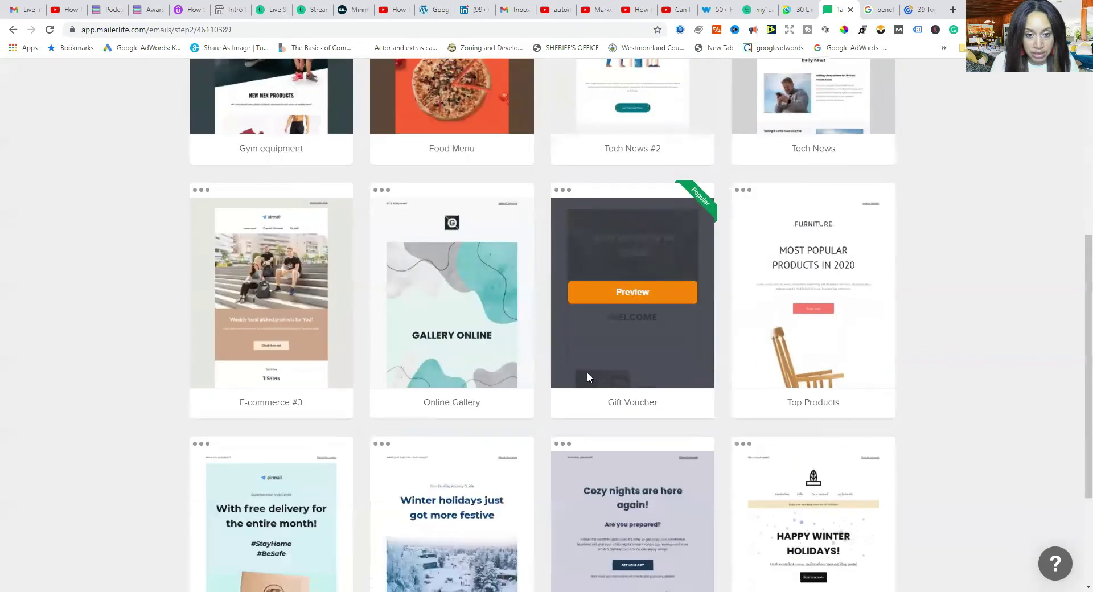
Step: Preview the Gift Voucher template, examine its full layout, and close the preview
{"action": "left_click", "coordinate": [631, 295]}
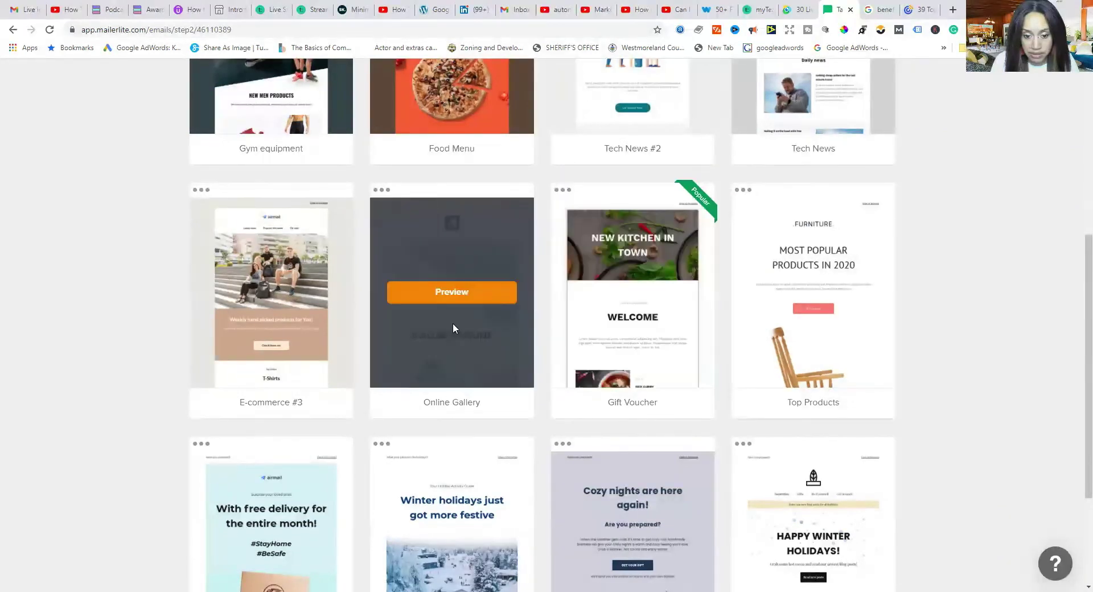
{"action": "left_click", "coordinate": [621, 295]}
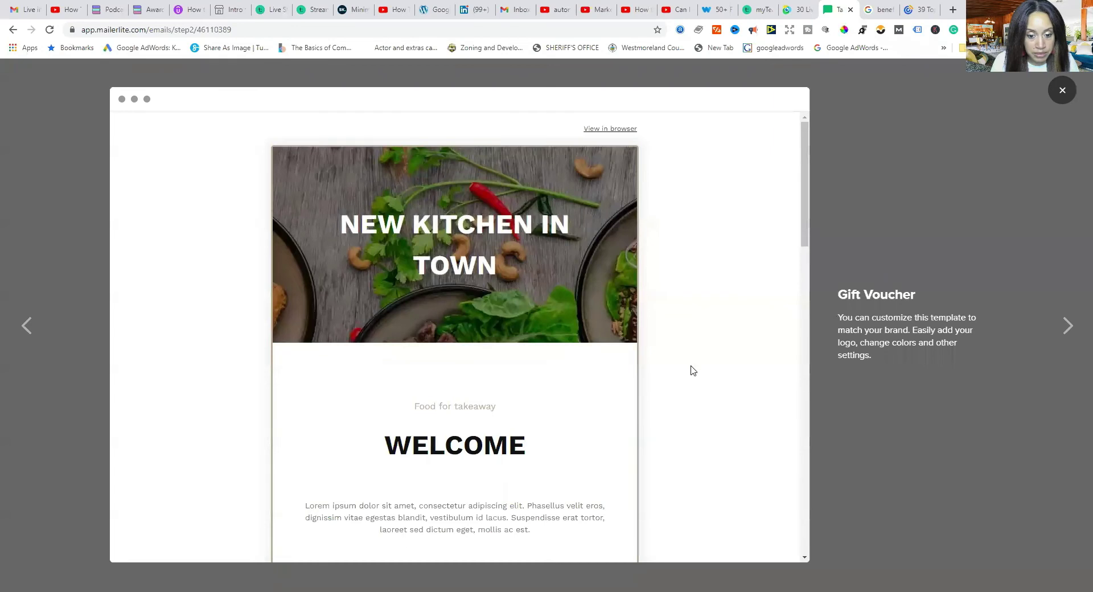
{"action": "scroll", "coordinate": [693, 371], "scroll_direction": "down", "scroll_amount": 5}
{"action": "scroll", "coordinate": [694, 370], "scroll_direction": "down", "scroll_amount": 15}
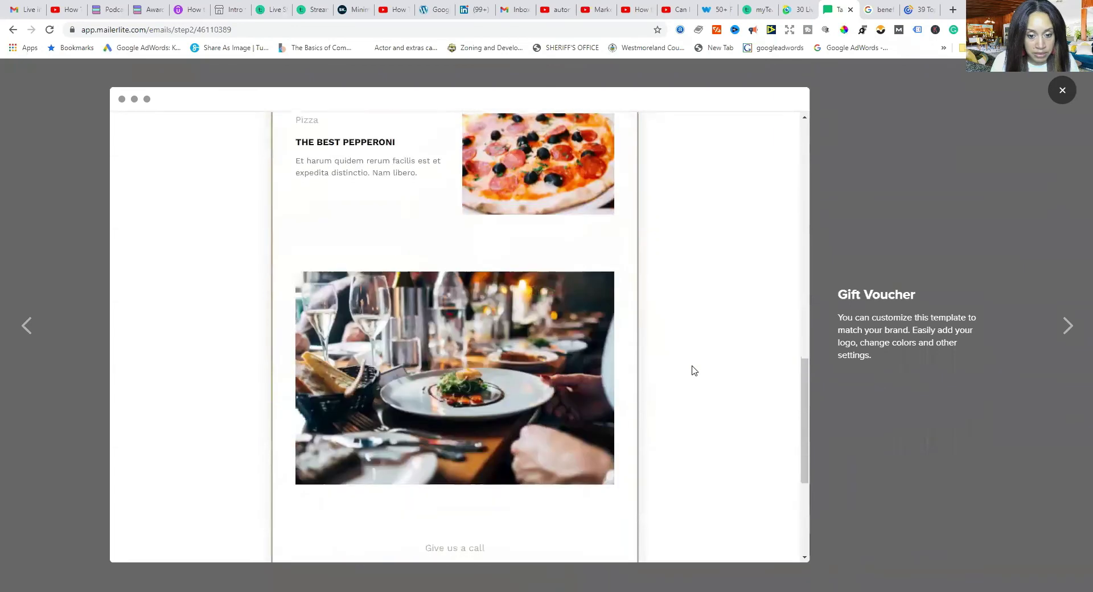
{"action": "scroll", "coordinate": [694, 371], "scroll_direction": "up", "scroll_amount": 20}
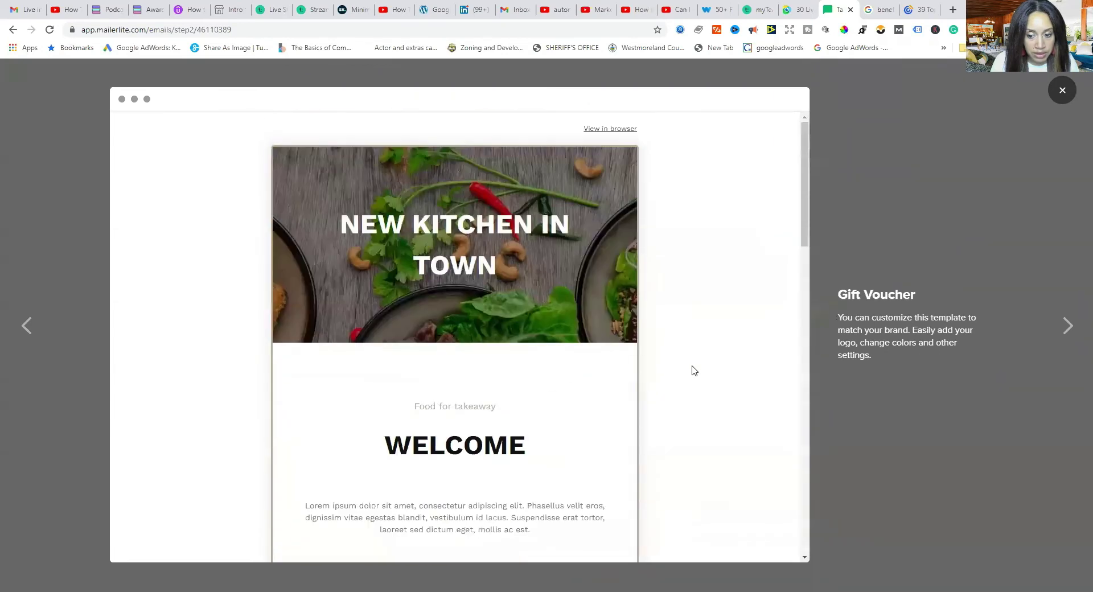
{"action": "scroll", "coordinate": [694, 370], "scroll_direction": "down", "scroll_amount": 8}
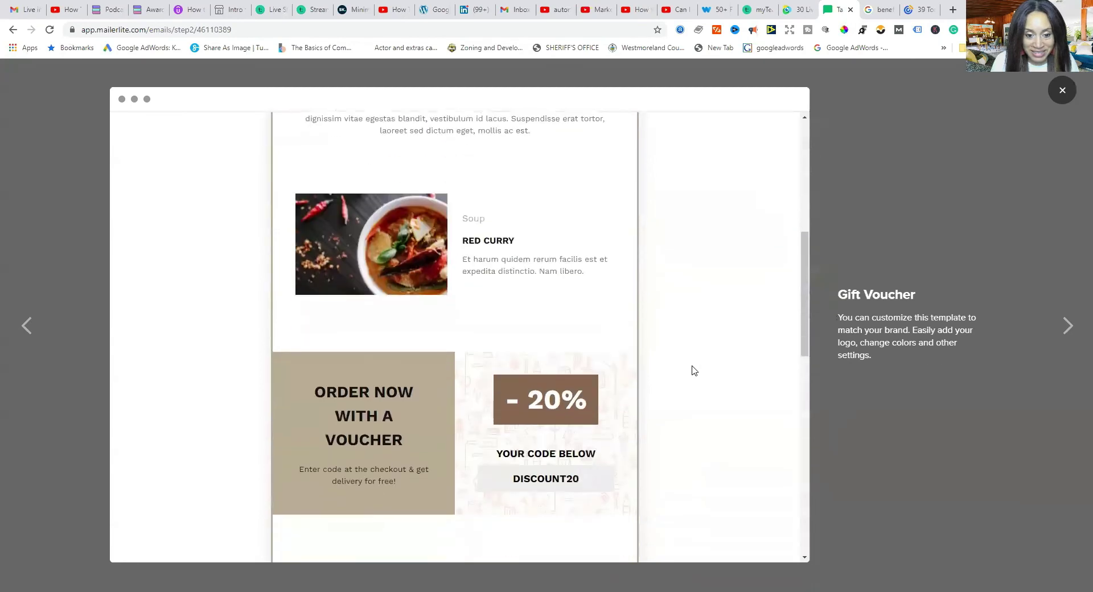
{"action": "scroll", "coordinate": [718, 324], "scroll_direction": "up", "scroll_amount": 4}
{"action": "scroll", "coordinate": [719, 324], "scroll_direction": "up", "scroll_amount": 5}
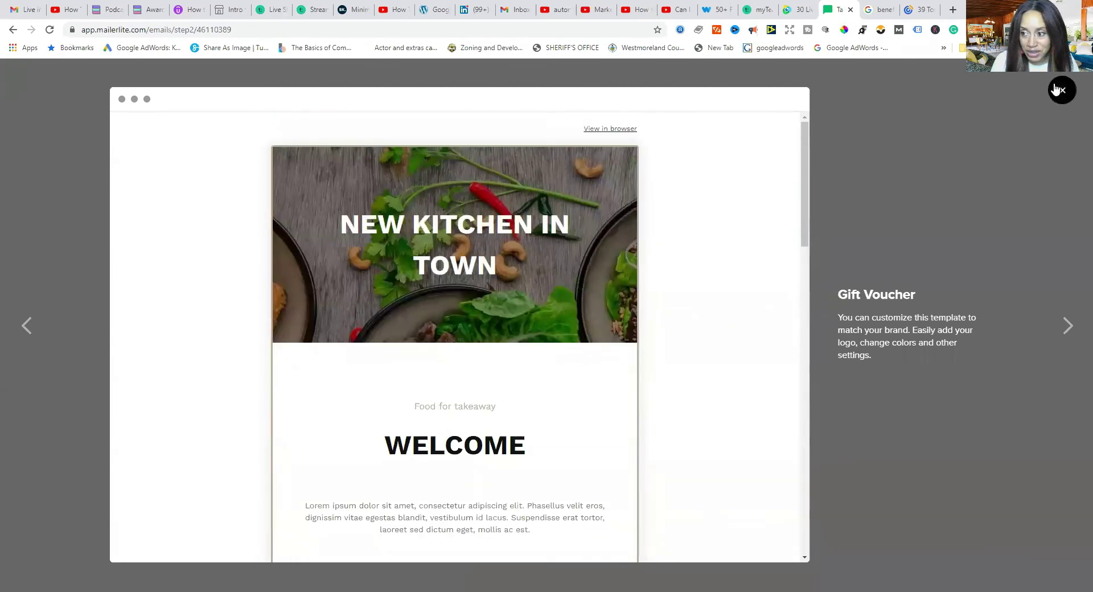
{"action": "left_click", "coordinate": [1062, 90]}
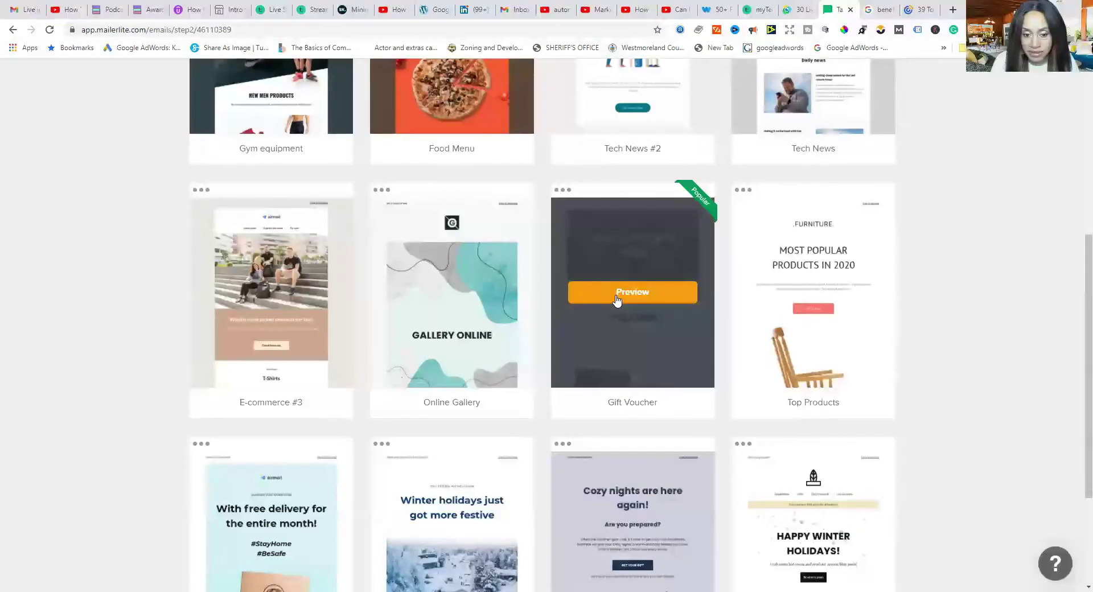
Step: Look through the remaining designs on the first page of the template gallery once more
{"action": "scroll", "coordinate": [615, 300], "scroll_direction": "up", "scroll_amount": 3}
{"action": "scroll", "coordinate": [616, 295], "scroll_direction": "up", "scroll_amount": 3}
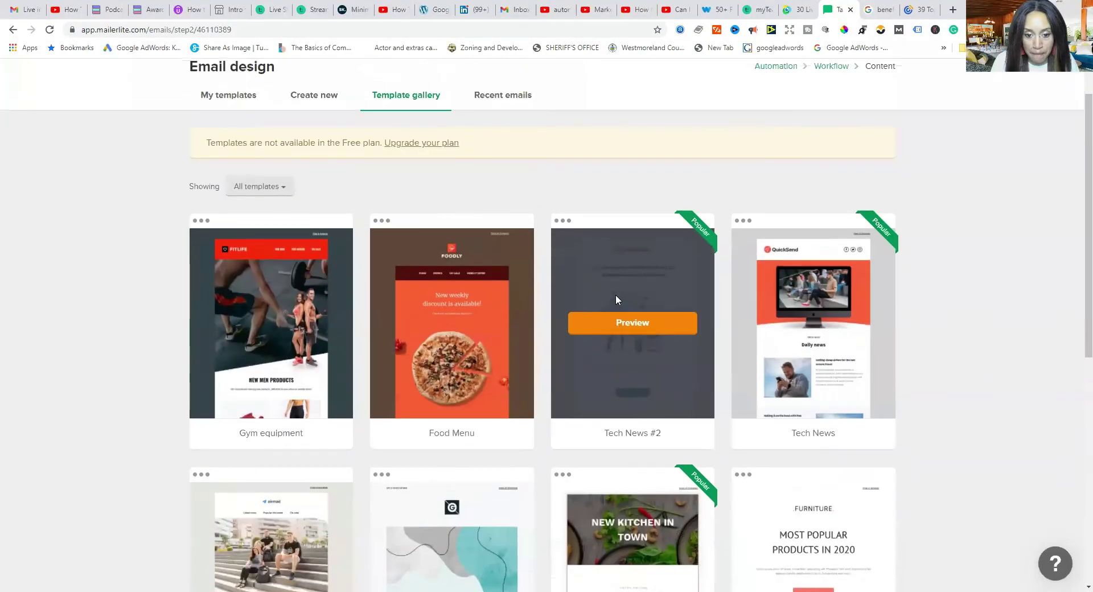
{"action": "scroll", "coordinate": [616, 295], "scroll_direction": "down", "scroll_amount": 3}
{"action": "scroll", "coordinate": [616, 299], "scroll_direction": "down", "scroll_amount": 5}
{"action": "scroll", "coordinate": [614, 297], "scroll_direction": "up", "scroll_amount": 7}
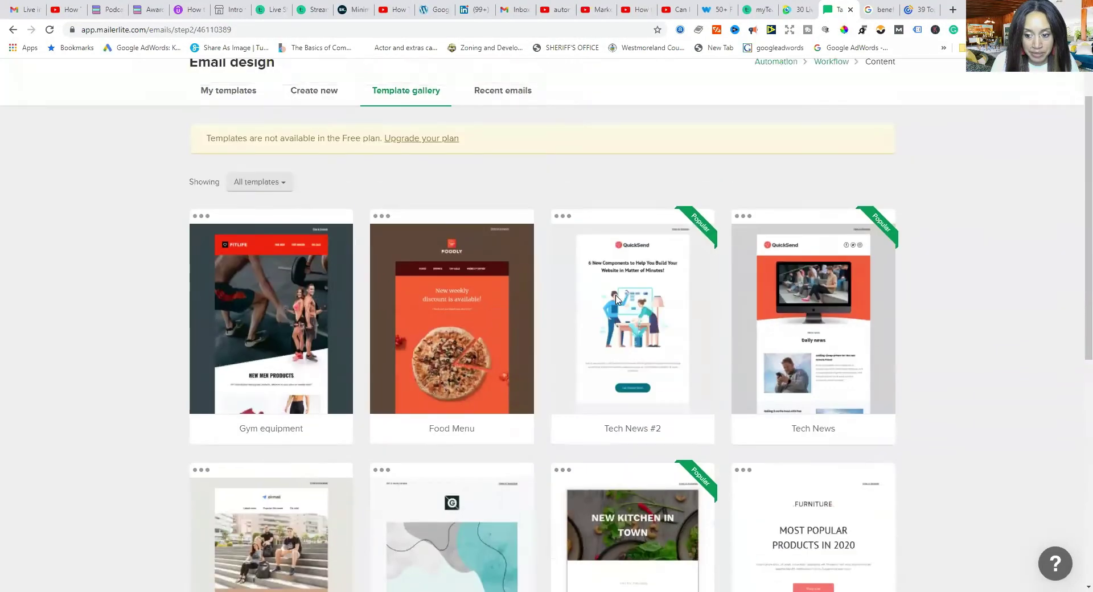
{"action": "scroll", "coordinate": [808, 367], "scroll_direction": "down", "scroll_amount": 8}
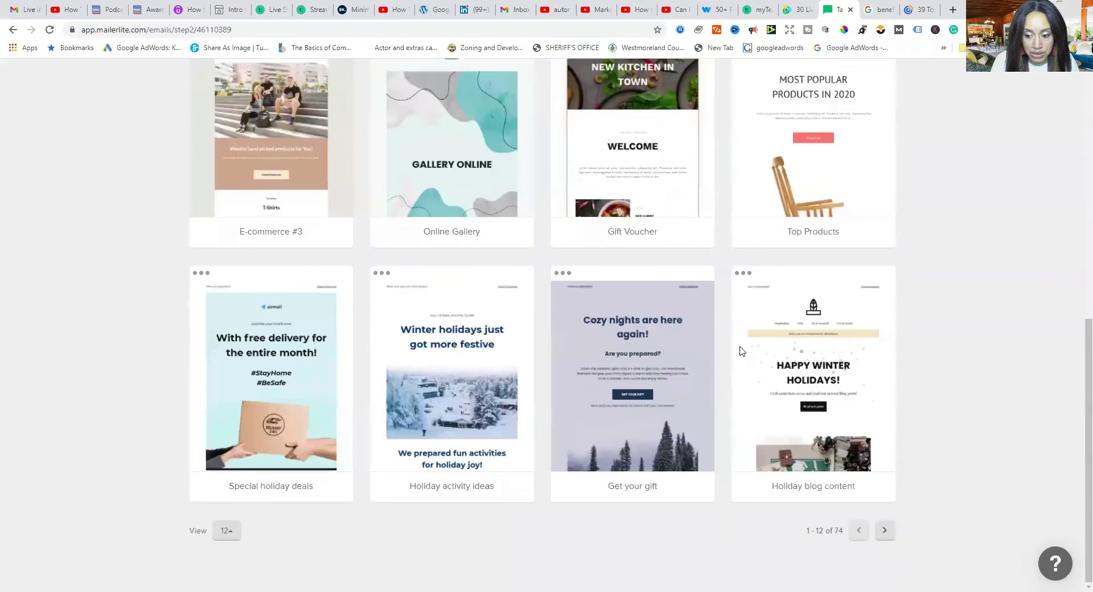
{"action": "scroll", "coordinate": [495, 296], "scroll_direction": "up", "scroll_amount": 9}
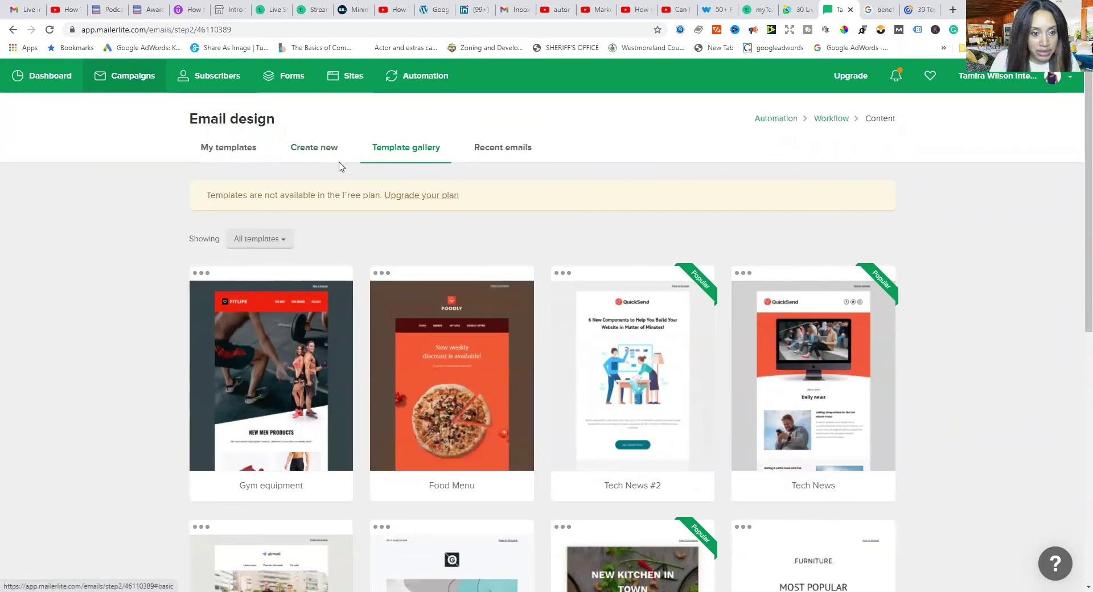
Step: Create a new email design with the Drag & drop editor and look over its default layout
{"action": "left_click", "coordinate": [308, 151]}
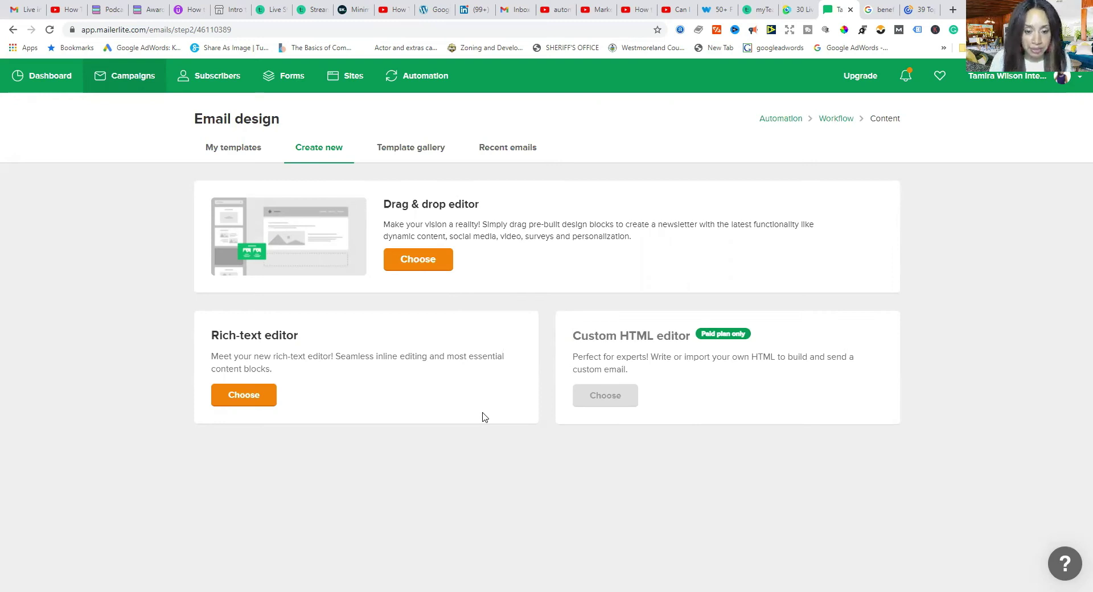
{"action": "left_click", "coordinate": [412, 264]}
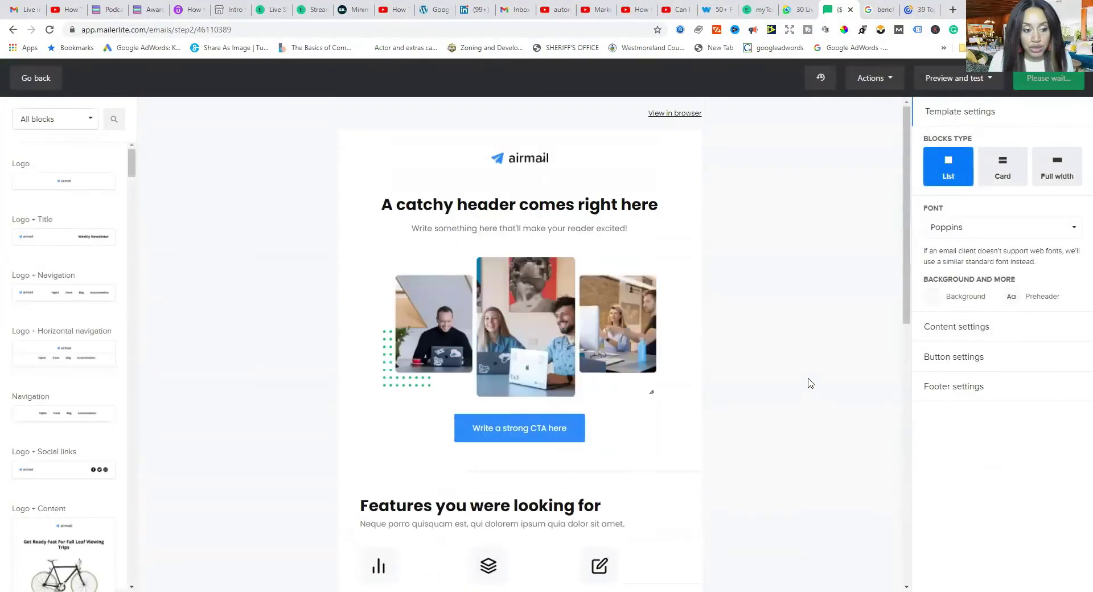
{"action": "scroll", "coordinate": [654, 285], "scroll_direction": "down", "scroll_amount": 10}
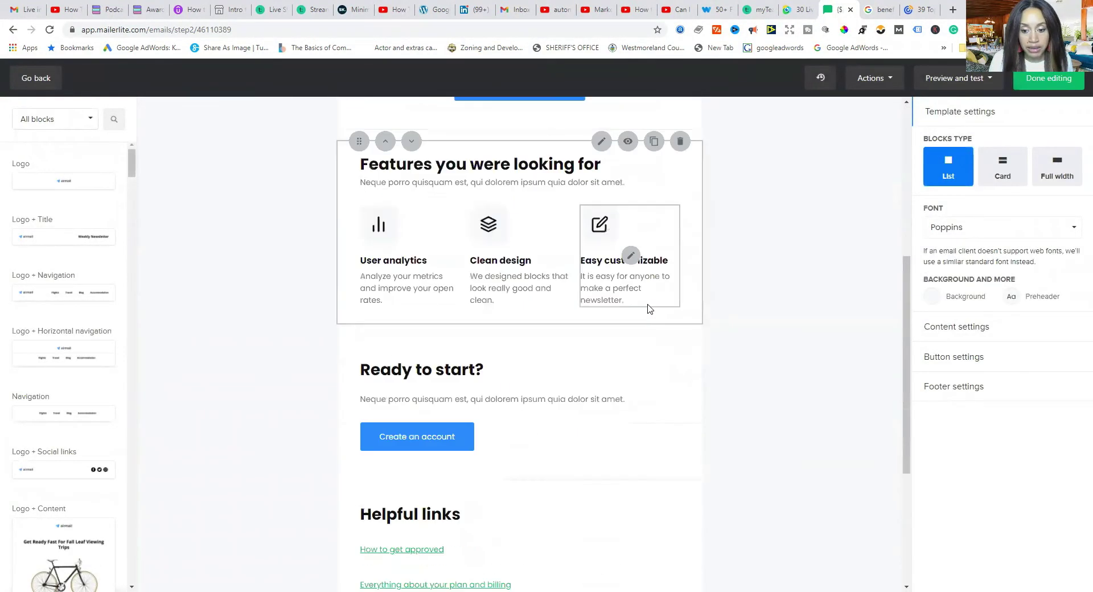
Step: Delete the airmail logo block at the head of the email
{"action": "scroll", "coordinate": [646, 340], "scroll_direction": "up", "scroll_amount": 10}
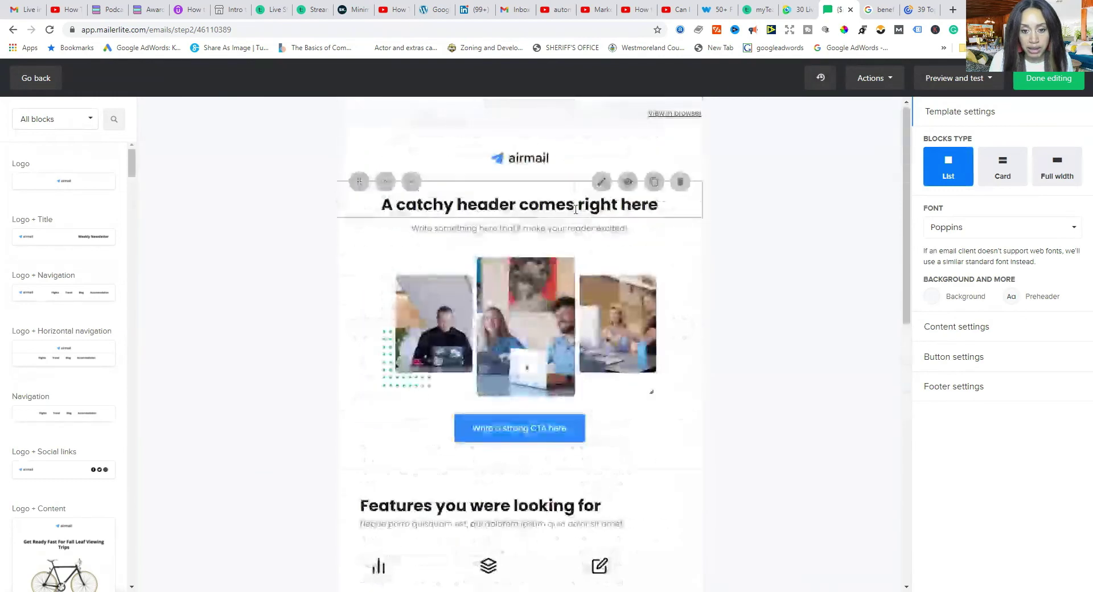
{"action": "left_click", "coordinate": [510, 154]}
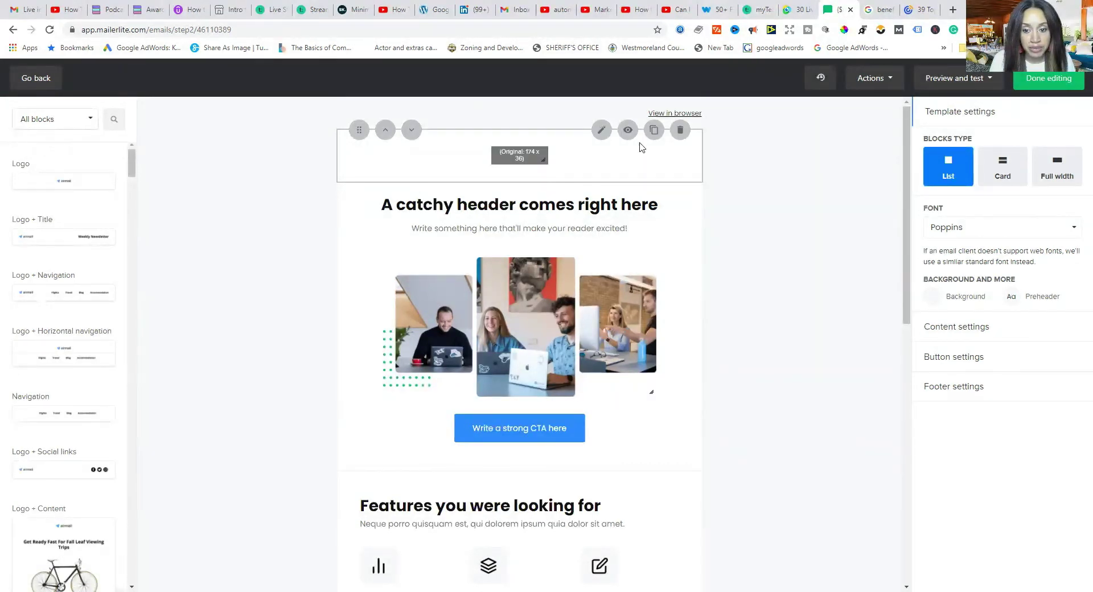
{"action": "left_click", "coordinate": [680, 131]}
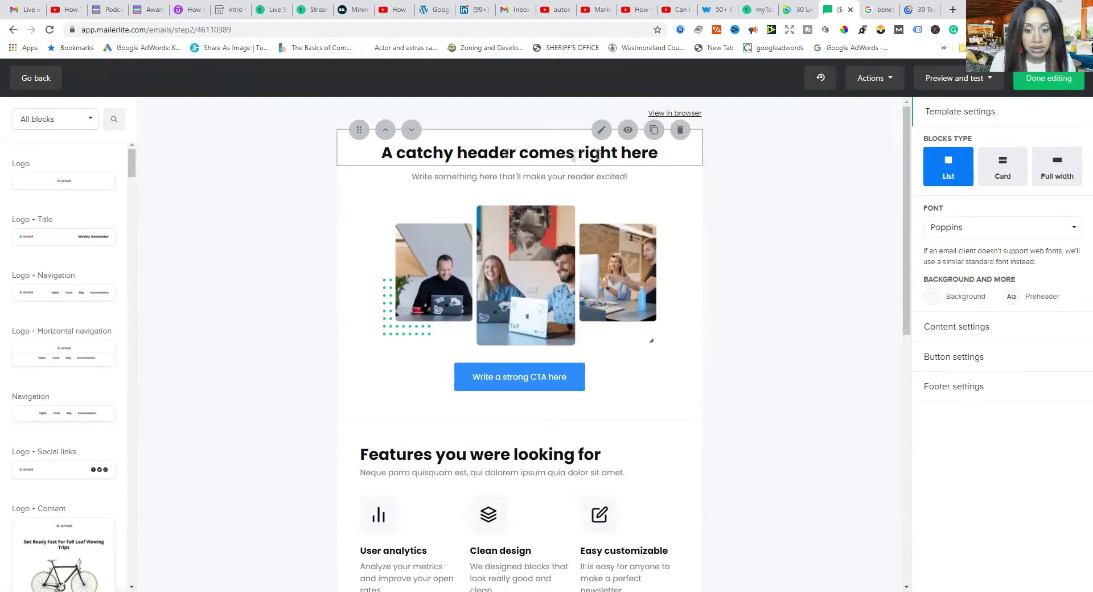
Step: Open the title block for editing and clear its placeholder heading text
{"action": "left_click", "coordinate": [601, 130]}
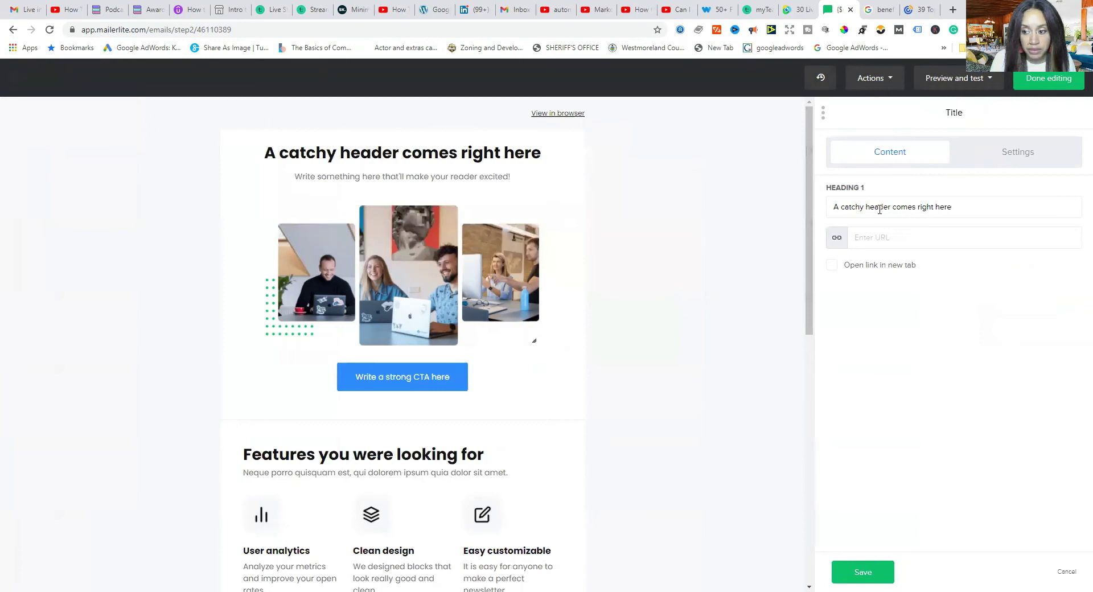
{"action": "left_click", "coordinate": [969, 209]}
{"action": "key", "text": "BackSpace"}
{"action": "key", "text": "BackSpace"}
{"action": "key", "text": "BackSpace"}
{"action": "key", "text": "BackSpace"}
{"action": "key", "text": "BackSpace"}
{"action": "key", "text": "BackSpace"}
{"action": "key", "text": "BackSpace"}
{"action": "key", "text": "BackSpace"}
{"action": "key", "text": "BackSpace"}
{"action": "key", "text": "BackSpace"}
{"action": "key", "text": "BackSpace"}
{"action": "key", "text": "BackSpace"}
{"action": "key", "text": "BackSpace"}
{"action": "key", "text": "BackSpace"}
{"action": "key", "text": "BackSpace"}
{"action": "key", "text": "BackSpace"}
{"action": "key", "text": "BackSpace"}
{"action": "key", "text": "BackSpace"}
{"action": "key", "text": "BackSpace"}
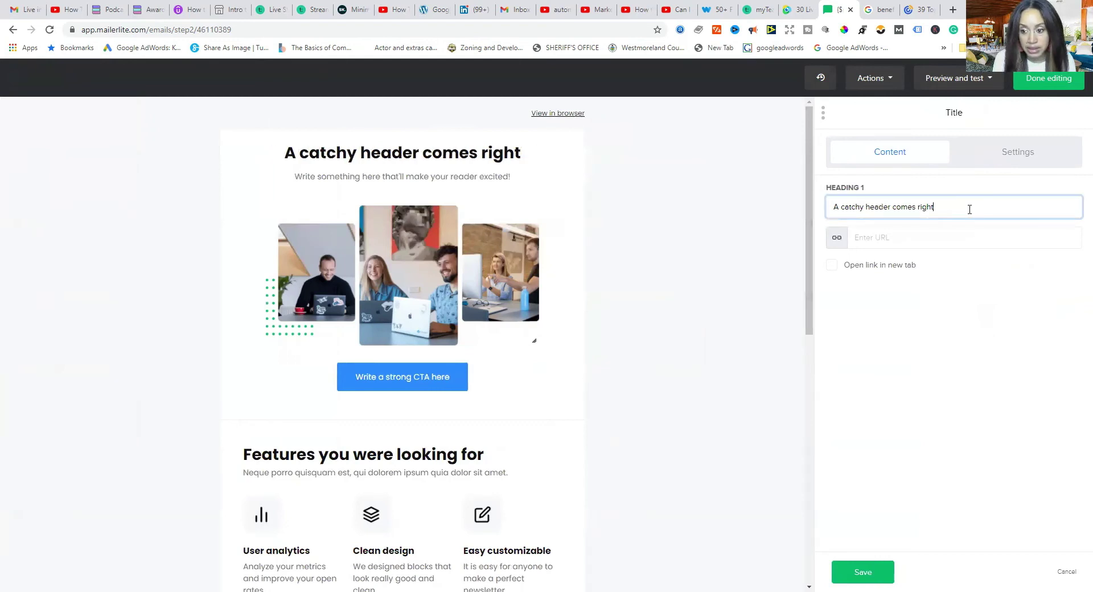
{"action": "key", "text": "BackSpace"}
{"action": "key", "text": "BackSpace"}
{"action": "key", "text": "BackSpace"}
{"action": "key", "text": "BackSpace"}
{"action": "key", "text": "BackSpace"}
{"action": "key", "text": "BackSpace"}
{"action": "key", "text": "BackSpace"}
{"action": "key", "text": "BackSpace"}
{"action": "key", "text": "BackSpace"}
{"action": "key", "text": "BackSpace"}
{"action": "key", "text": "BackSpace"}
{"action": "key", "text": "BackSpace"}
{"action": "key", "text": "BackSpace"}
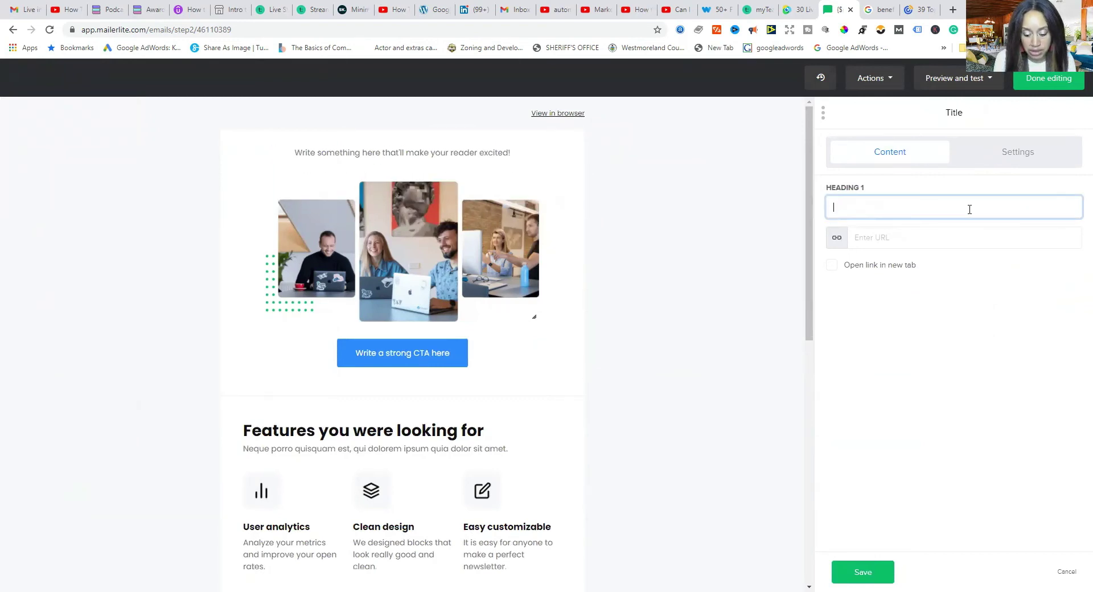
{"action": "type", "text": "Welcome"}
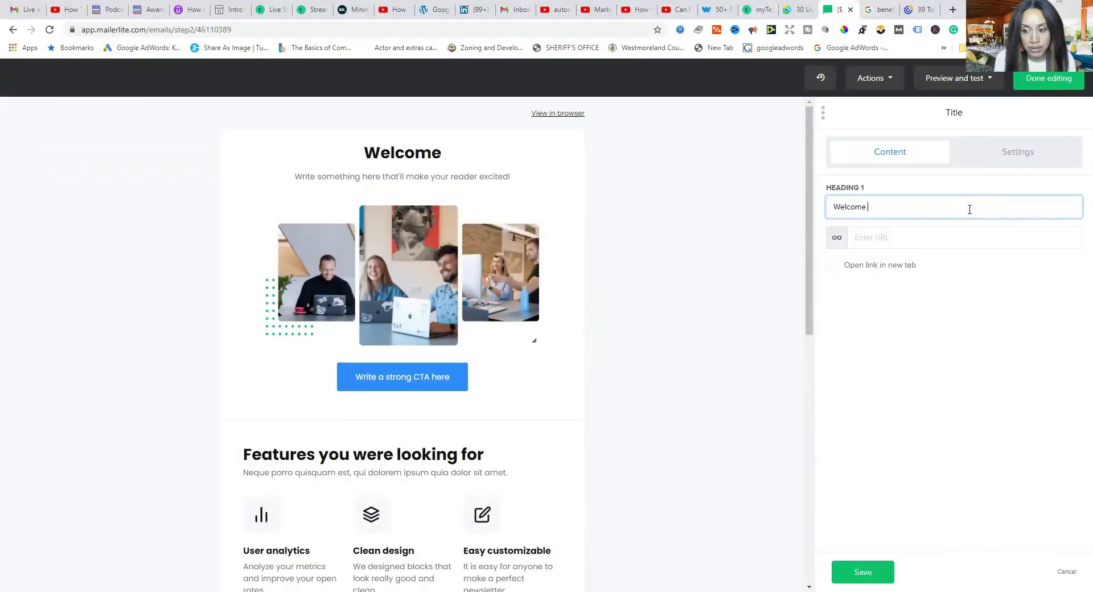
{"action": "key", "text": "BackSpace"}
{"action": "key", "text": "BackSpace"}
{"action": "key", "text": "BackSpace"}
{"action": "key", "text": "BackSpace"}
{"action": "key", "text": "BackSpace"}
{"action": "key", "text": "BackSpace"}
{"action": "key", "text": "BackSpace"}
{"action": "key", "text": "BackSpace"}
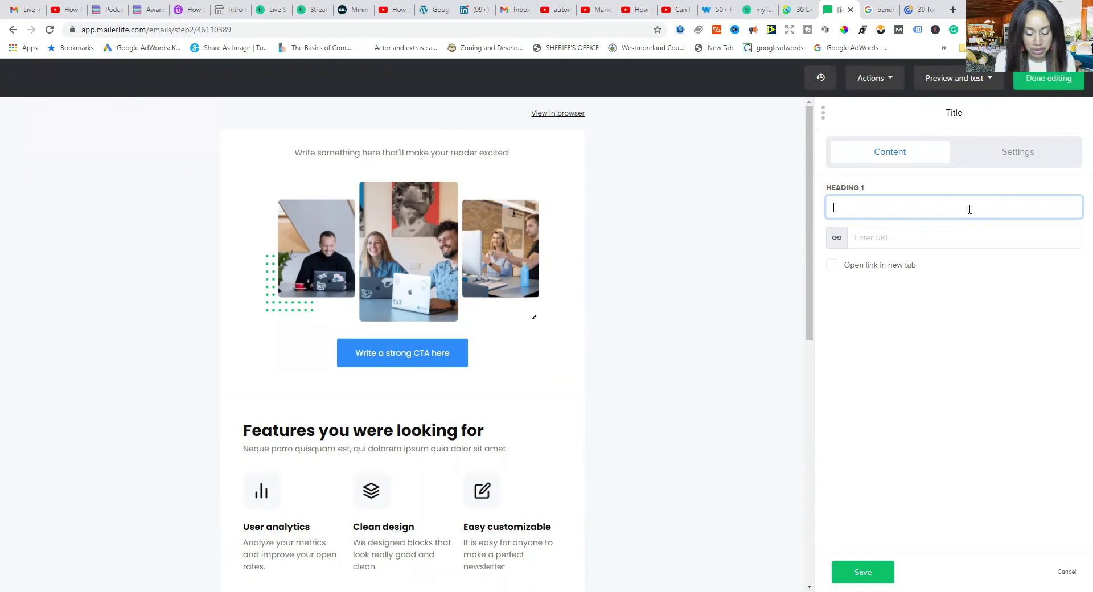
{"action": "type", "text": "thank"}
{"action": "key", "text": "BackSpace"}
{"action": "key", "text": "BackSpace"}
{"action": "key", "text": "BackSpace"}
{"action": "key", "text": "BackSpace"}
{"action": "key", "text": "BackSpace"}
Step: Set the title block's Heading 1 to "Thanks for Subscribing!"
{"action": "type", "text": "Thanks for Subscribing"}
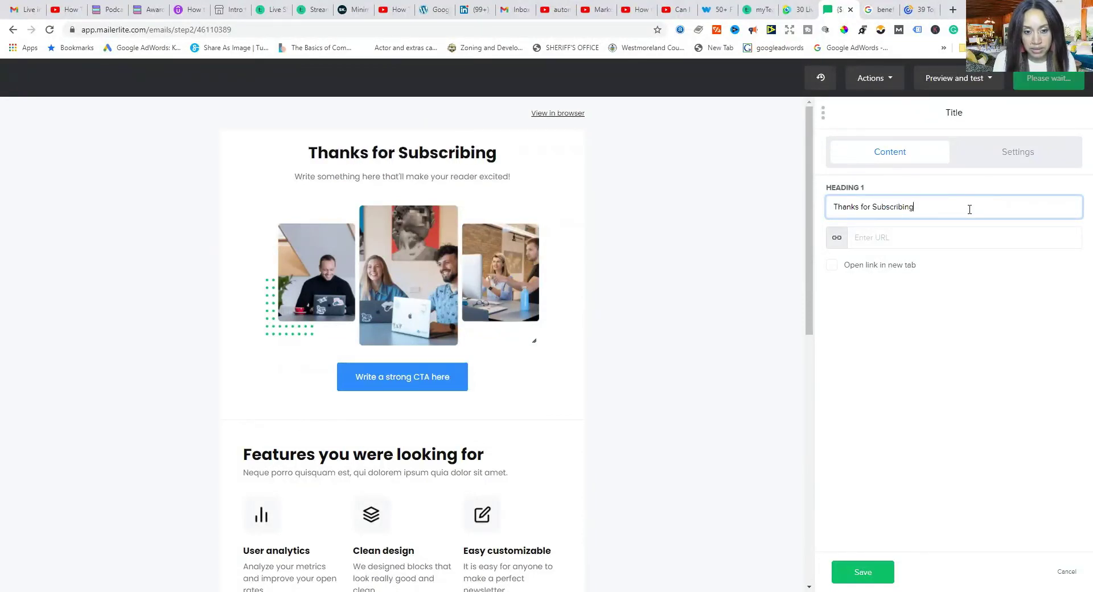
{"action": "type", "text": "!"}
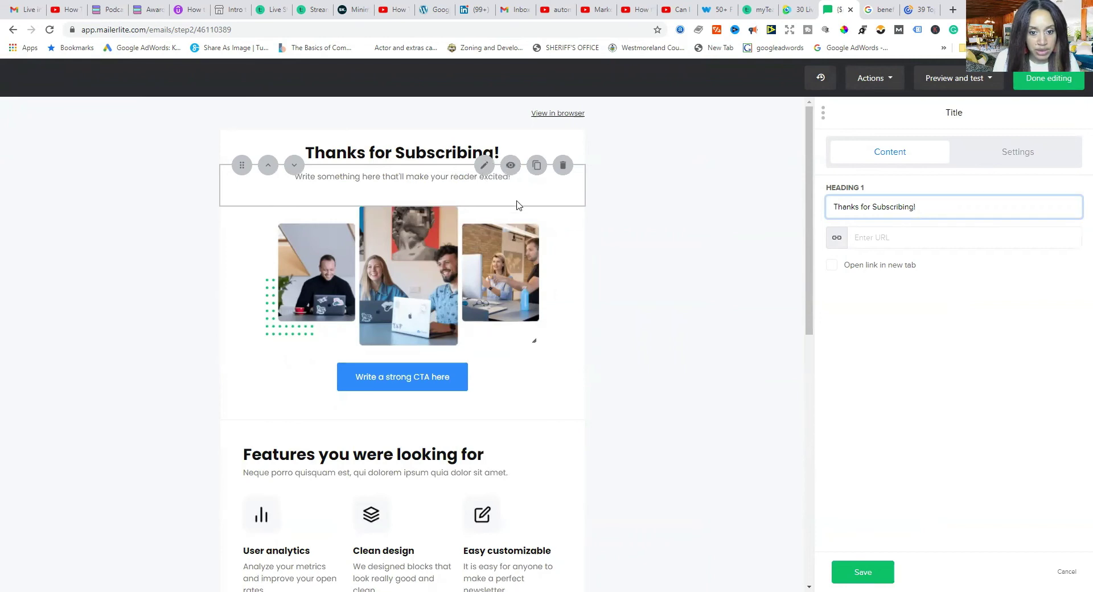
{"action": "left_click", "coordinate": [403, 180]}
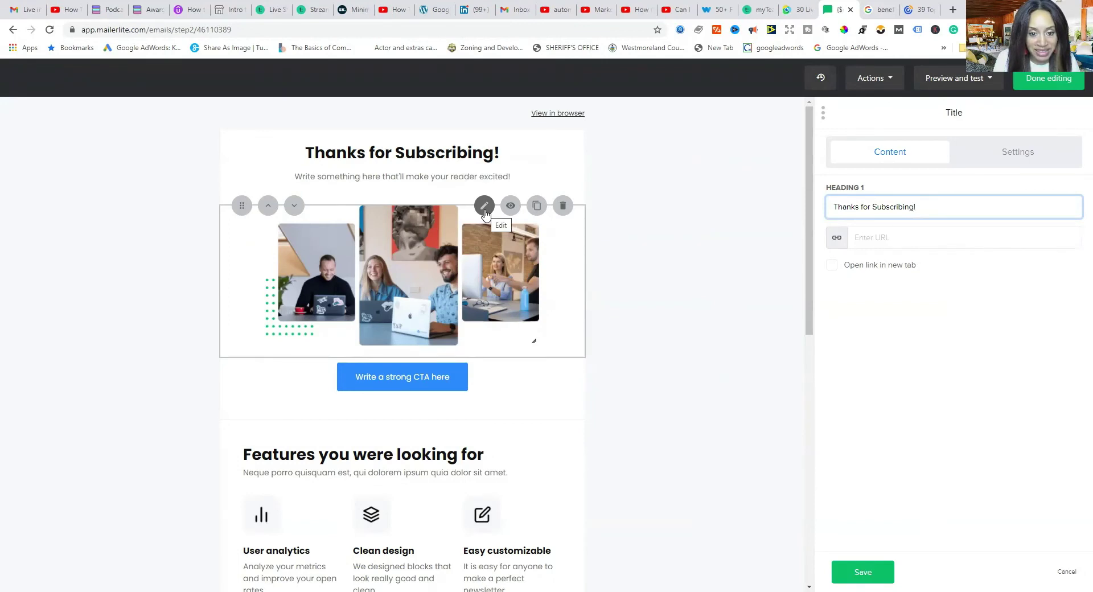
Step: Open the team photo's image block for editing, view the replacement images in the file manager, and close it without choosing one
{"action": "left_click", "coordinate": [484, 209]}
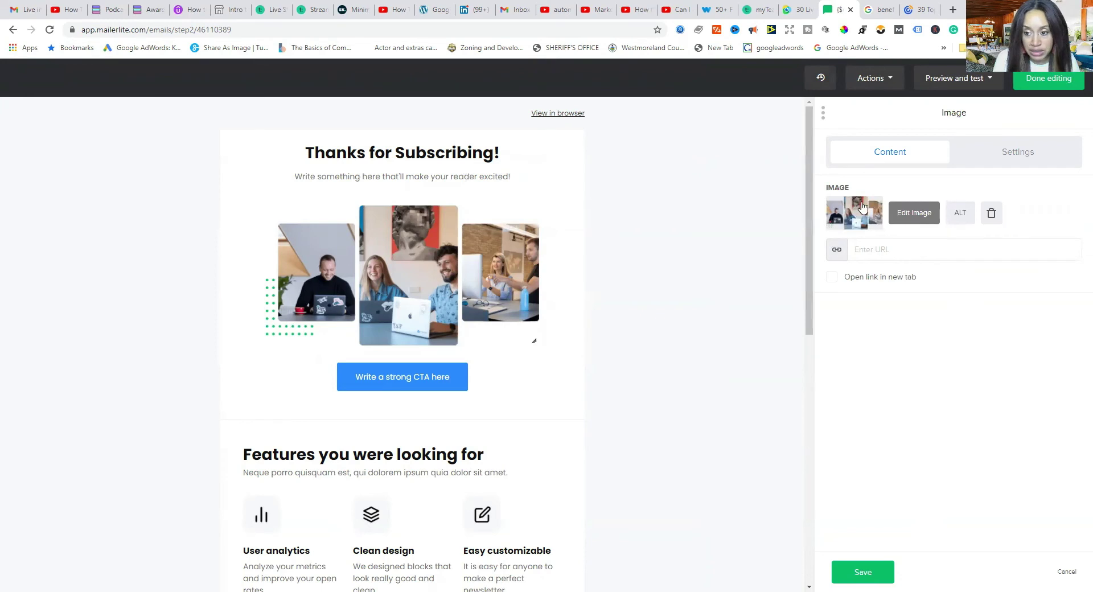
{"action": "left_click", "coordinate": [869, 221]}
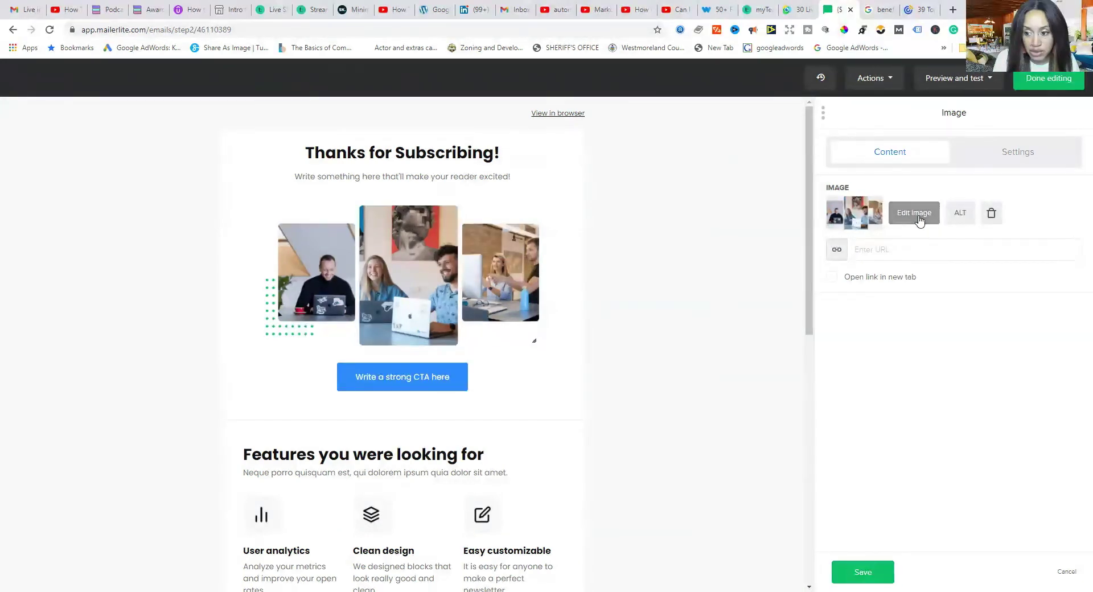
{"action": "left_click", "coordinate": [847, 224]}
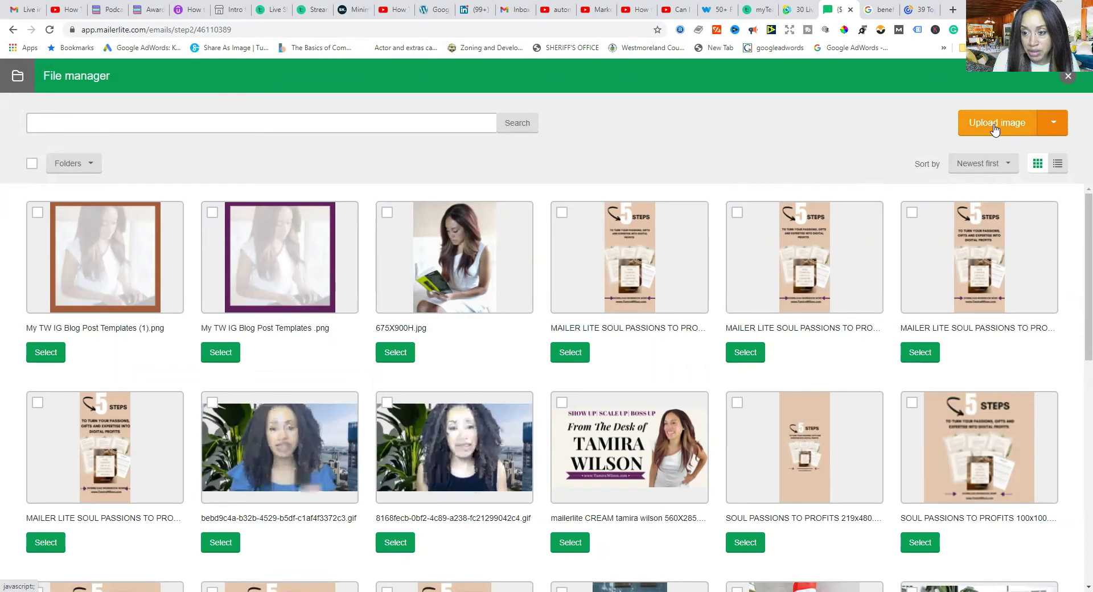
{"action": "key", "text": "Escape"}
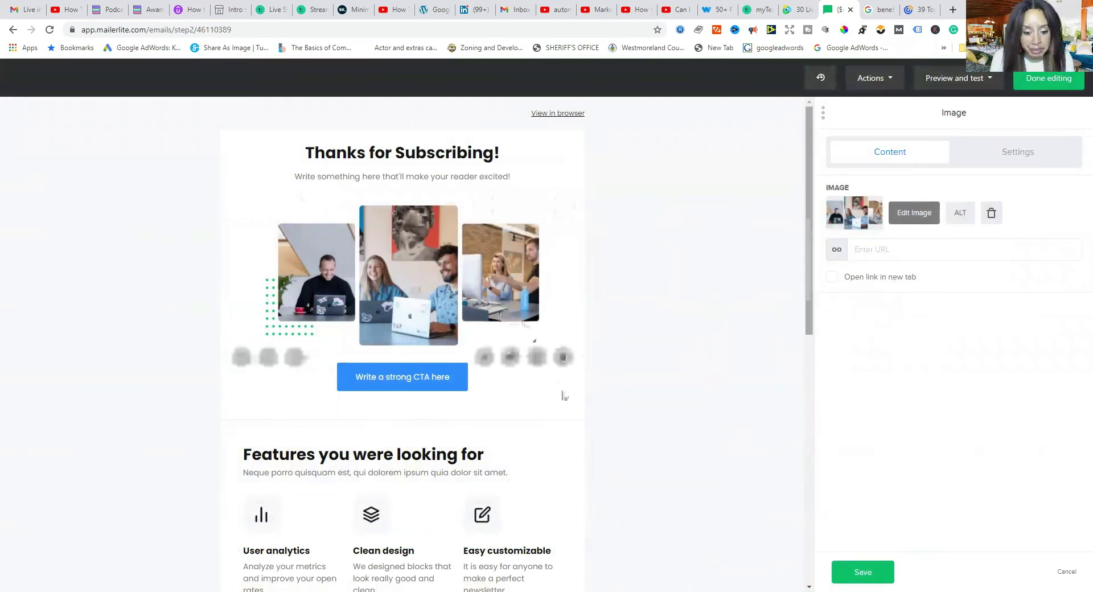
Step: Examine the email layout around the call-to-action button, the features section and the "Ready to start?" section
{"action": "scroll", "coordinate": [559, 399], "scroll_direction": "down", "scroll_amount": 3}
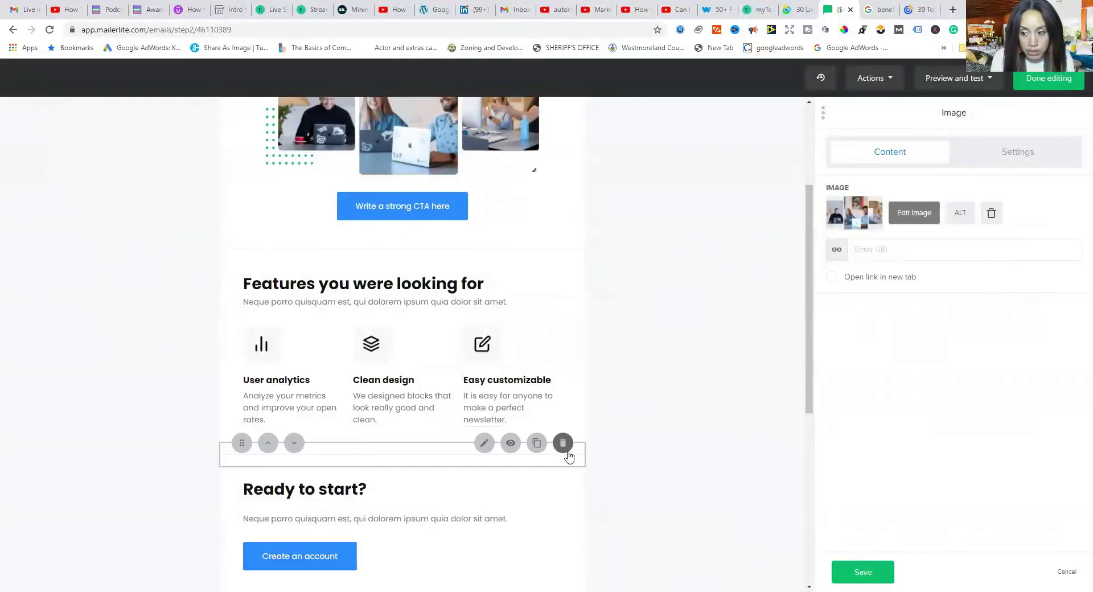
{"action": "scroll", "coordinate": [564, 452], "scroll_direction": "up", "scroll_amount": 3}
{"action": "scroll", "coordinate": [561, 444], "scroll_direction": "down", "scroll_amount": 3}
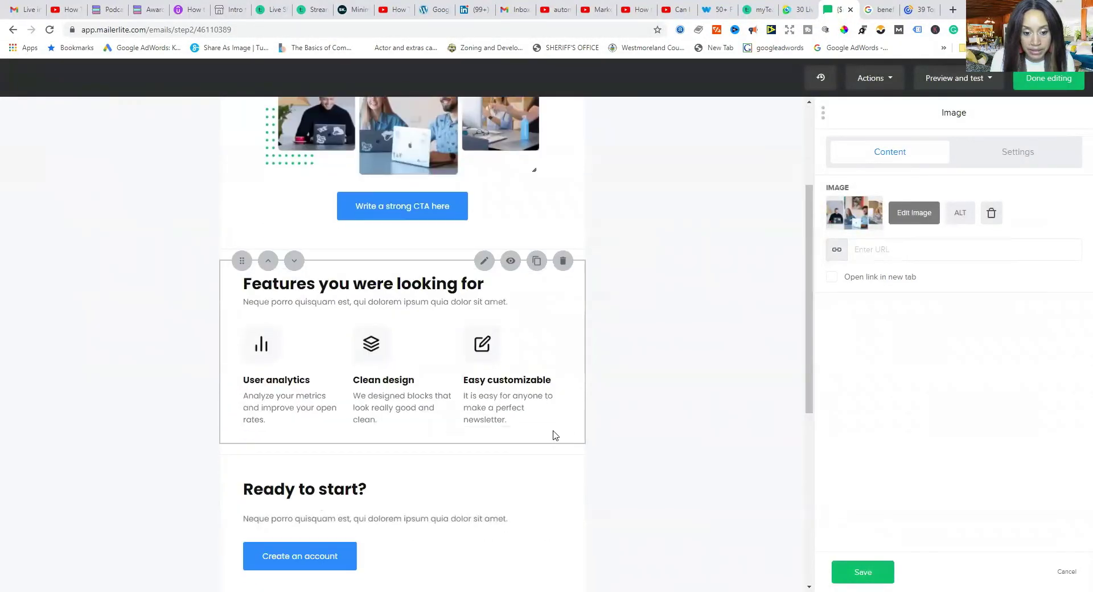
{"action": "scroll", "coordinate": [501, 365], "scroll_direction": "up", "scroll_amount": 2}
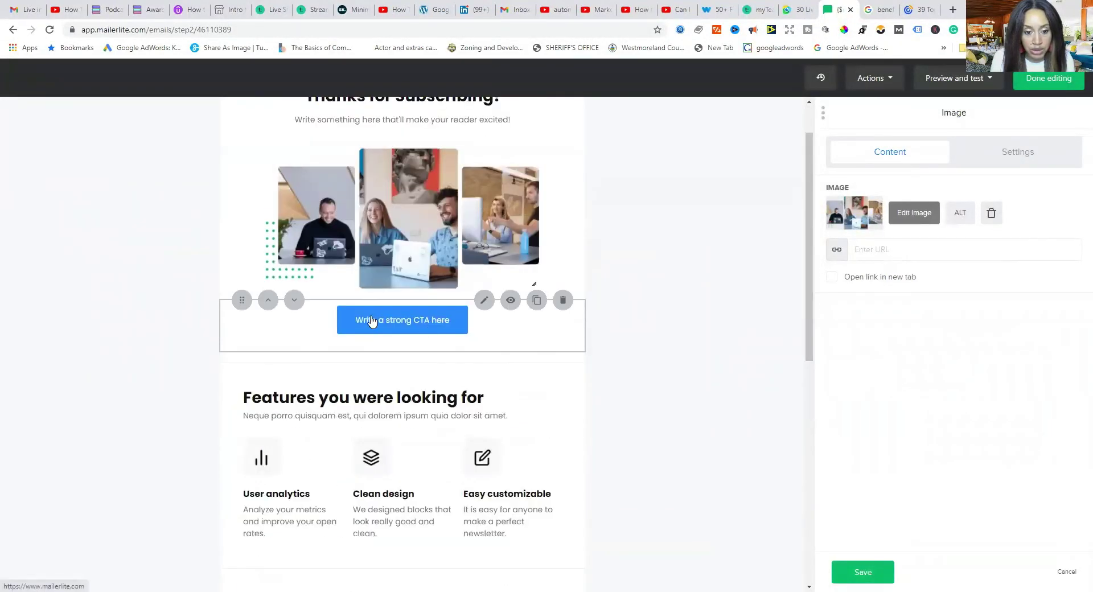
{"action": "scroll", "coordinate": [455, 341], "scroll_direction": "up", "scroll_amount": 1}
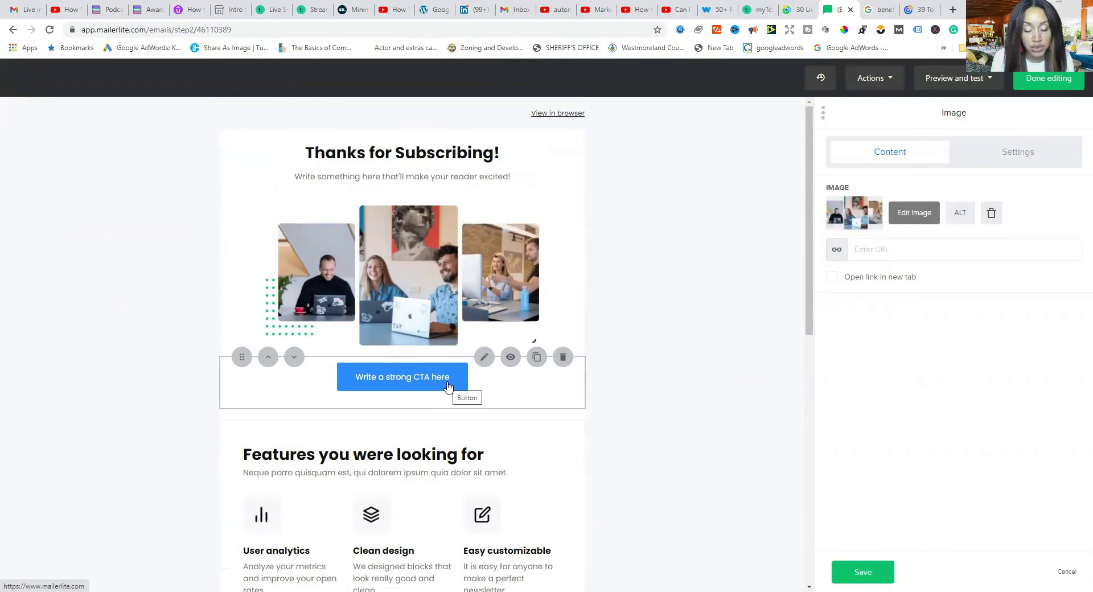
{"action": "scroll", "coordinate": [448, 386], "scroll_direction": "down", "scroll_amount": 5}
{"action": "scroll", "coordinate": [447, 386], "scroll_direction": "up", "scroll_amount": 3}
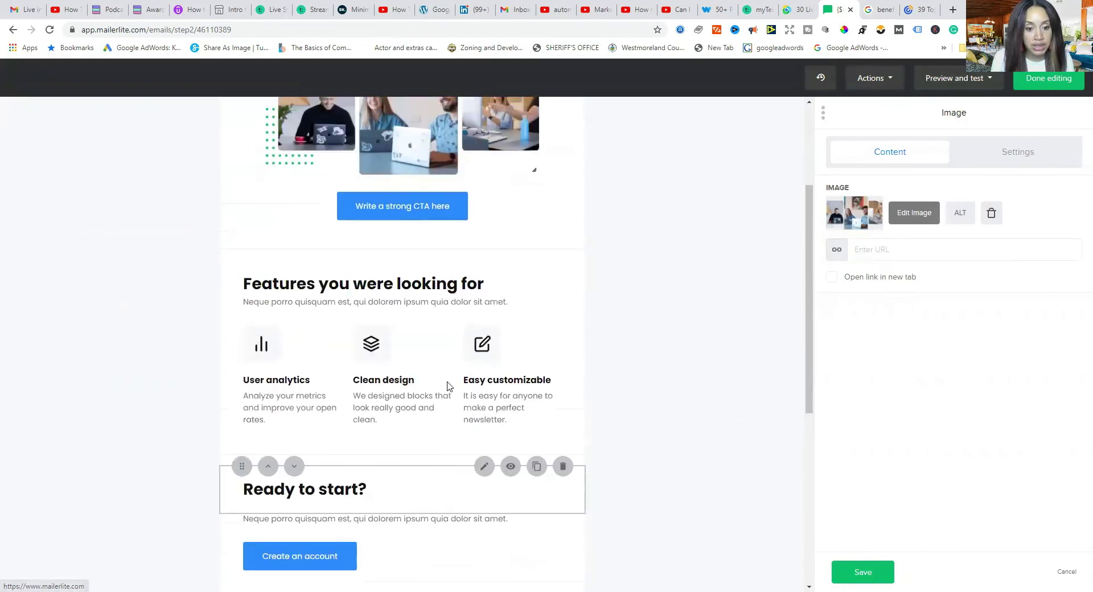
{"action": "scroll", "coordinate": [447, 386], "scroll_direction": "up", "scroll_amount": 2}
{"action": "scroll", "coordinate": [450, 382], "scroll_direction": "down", "scroll_amount": 2}
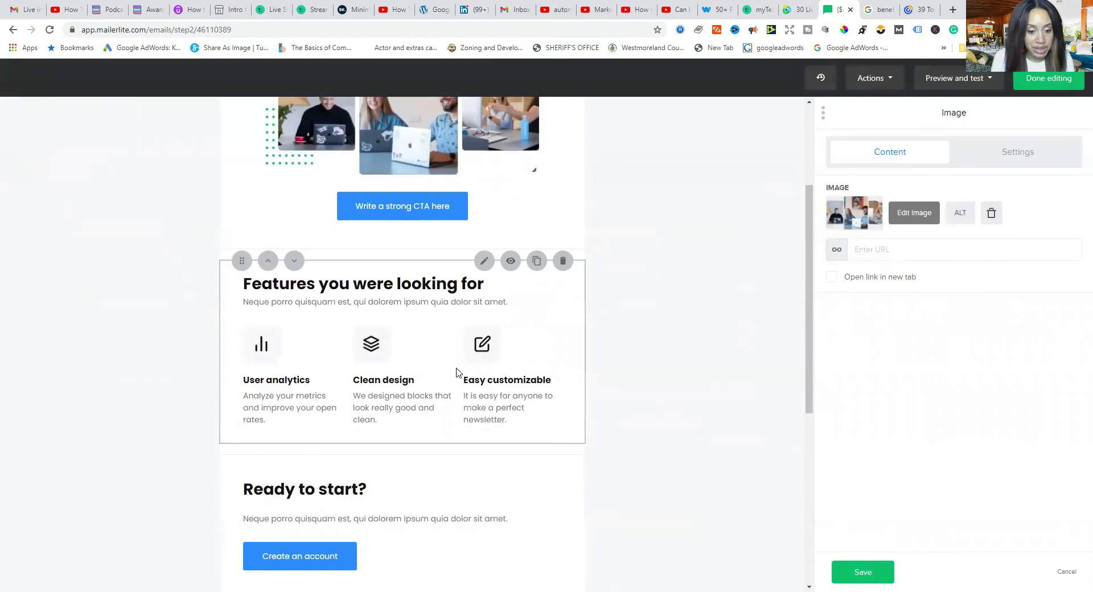
Step: Delete the list of links under "Helpful links" and the heading, text and button blocks of the "Ready to start?" section
{"action": "scroll", "coordinate": [462, 370], "scroll_direction": "down", "scroll_amount": 5}
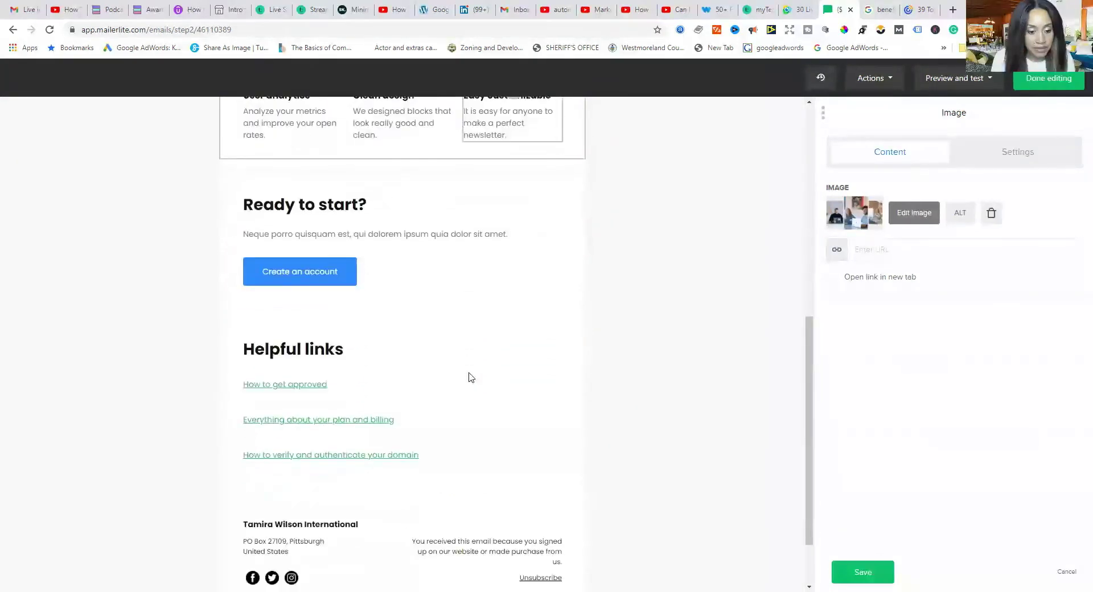
{"action": "scroll", "coordinate": [470, 377], "scroll_direction": "down", "scroll_amount": 1}
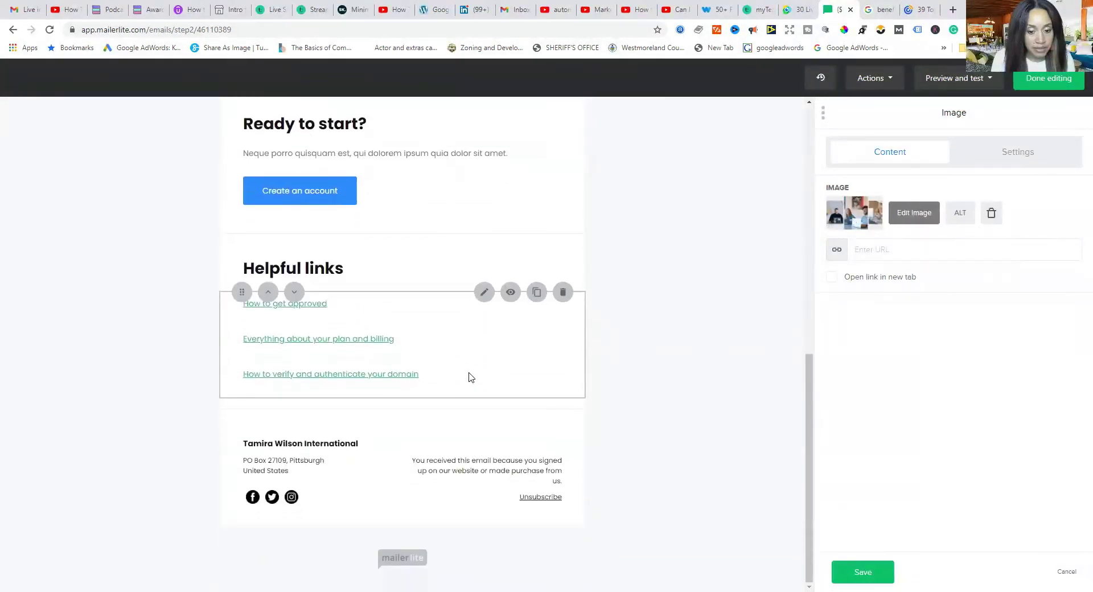
{"action": "left_click", "coordinate": [564, 293]}
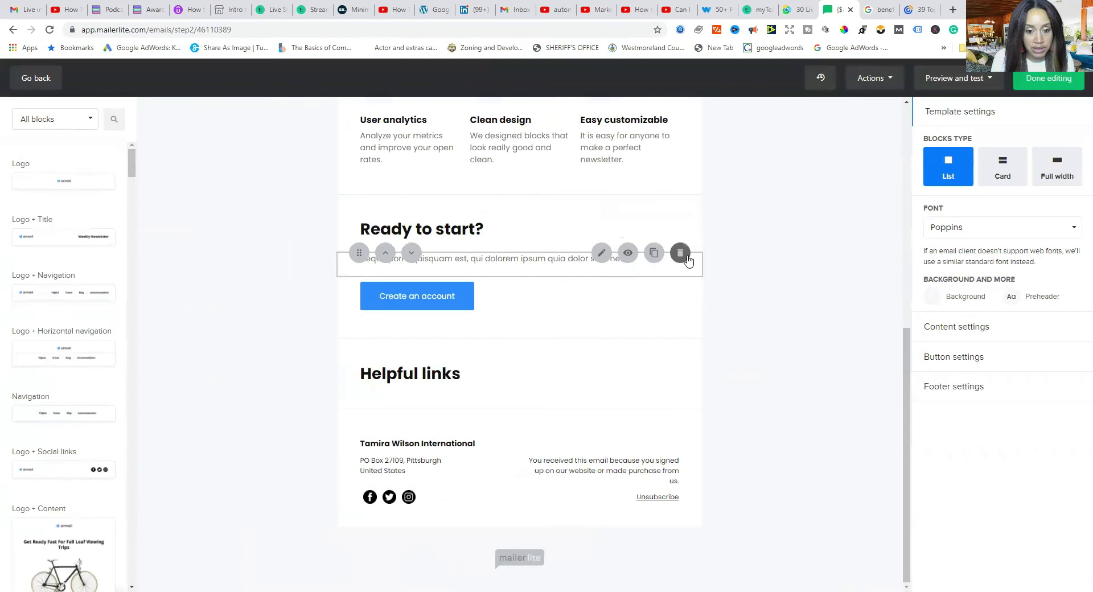
{"action": "left_click", "coordinate": [682, 254]}
{"action": "left_click", "coordinate": [680, 230]}
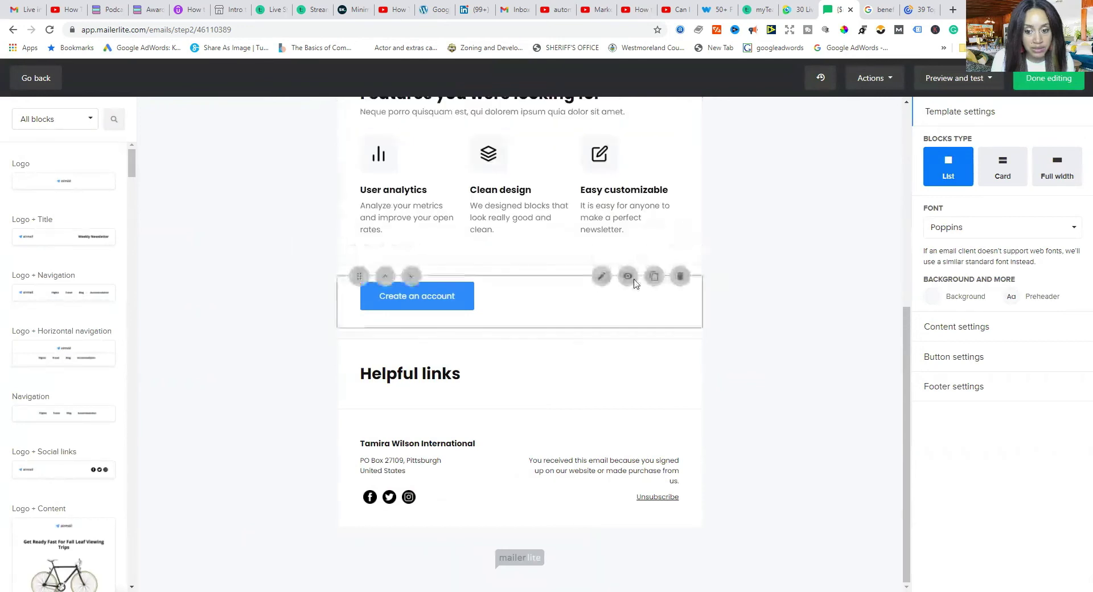
{"action": "left_click", "coordinate": [680, 276]}
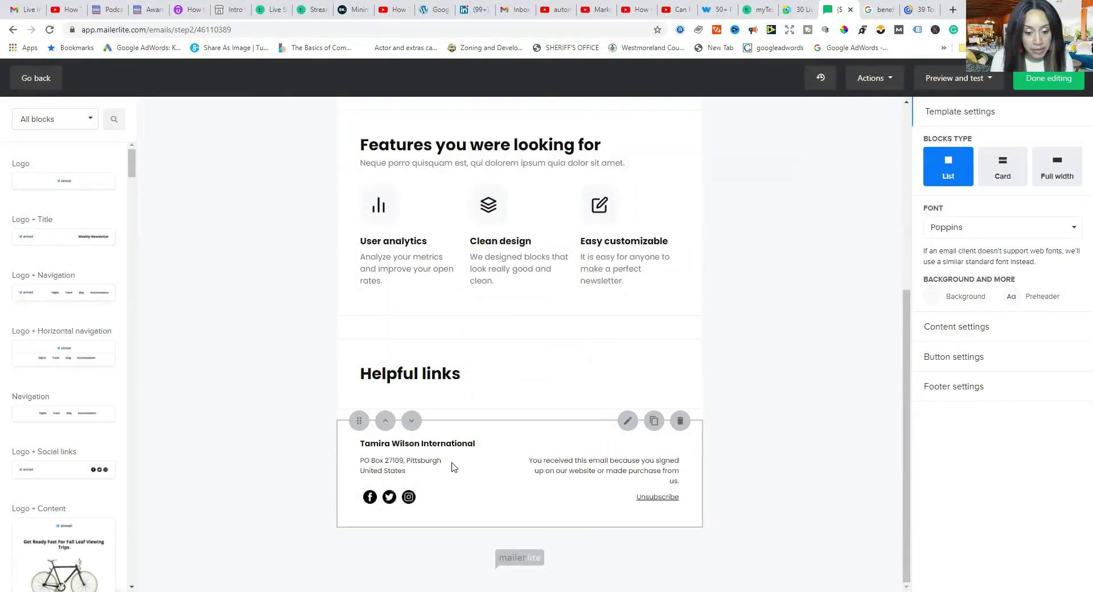
Step: Browse the library of content blocks, including the event, coupon, signature and social blocks, and view its list of block categories
{"action": "scroll", "coordinate": [61, 374], "scroll_direction": "down", "scroll_amount": 10}
{"action": "scroll", "coordinate": [61, 374], "scroll_direction": "down", "scroll_amount": 15}
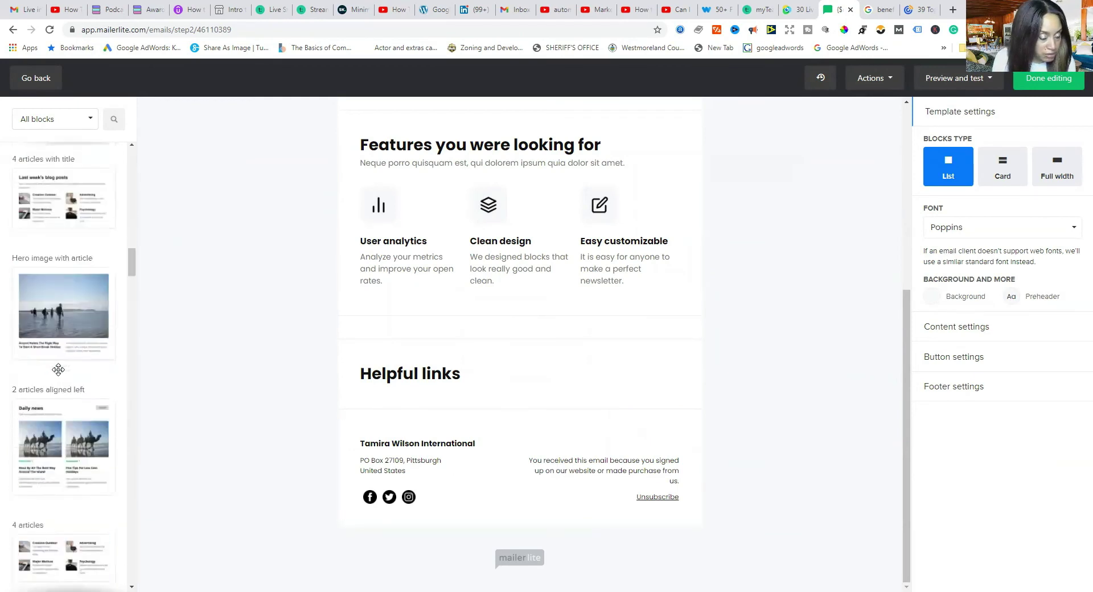
{"action": "scroll", "coordinate": [61, 374], "scroll_direction": "down", "scroll_amount": 15}
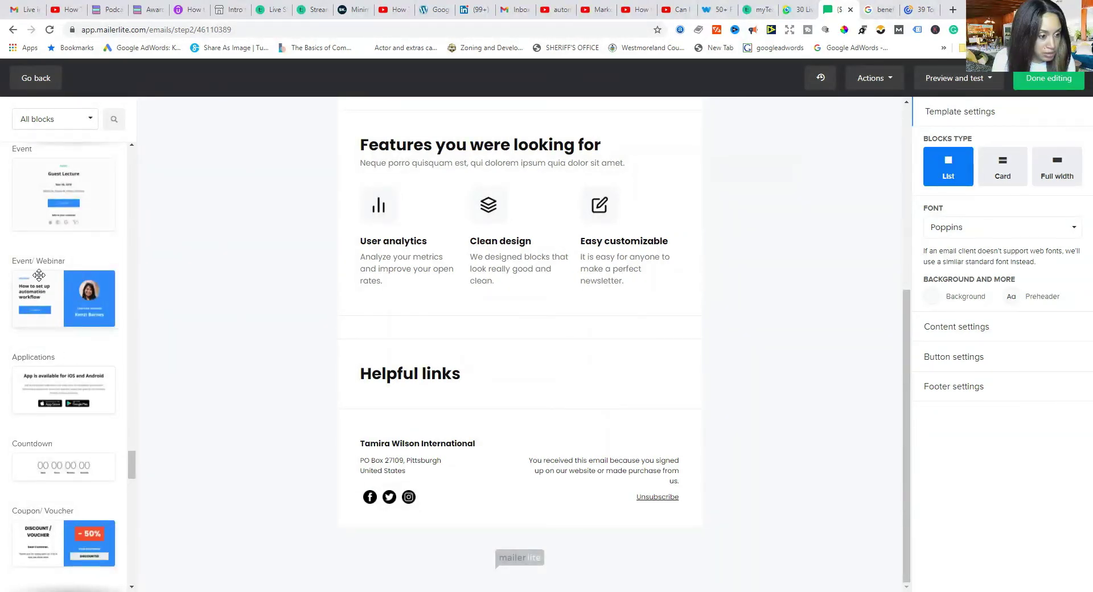
{"action": "scroll", "coordinate": [55, 345], "scroll_direction": "down", "scroll_amount": 5}
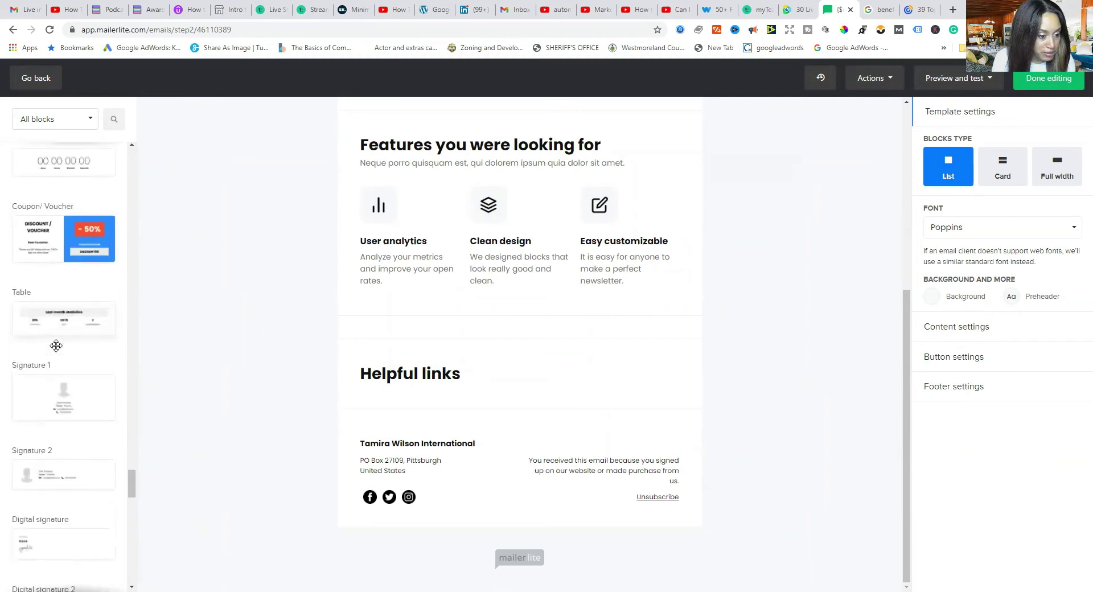
{"action": "scroll", "coordinate": [52, 389], "scroll_direction": "down", "scroll_amount": 5}
{"action": "scroll", "coordinate": [56, 397], "scroll_direction": "up", "scroll_amount": 1}
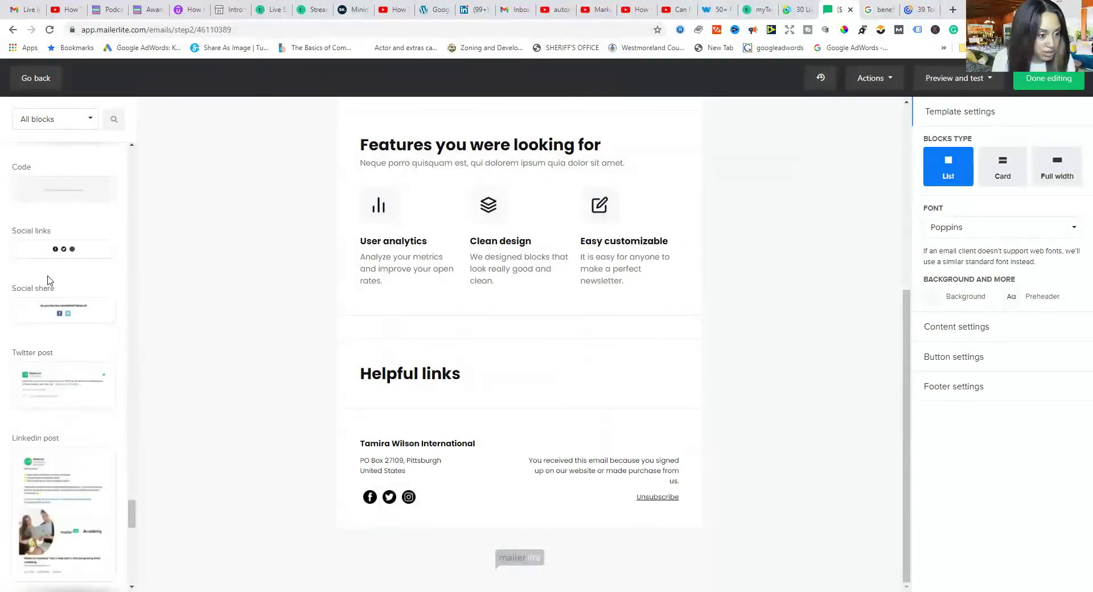
{"action": "scroll", "coordinate": [50, 296], "scroll_direction": "up", "scroll_amount": 3}
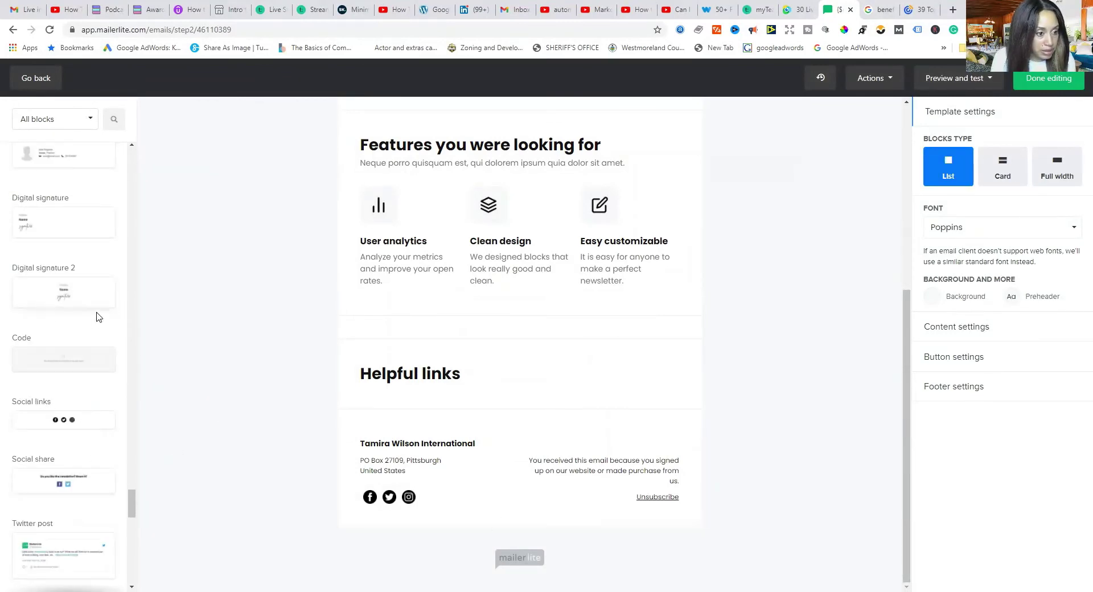
{"action": "scroll", "coordinate": [97, 317], "scroll_direction": "up", "scroll_amount": 12}
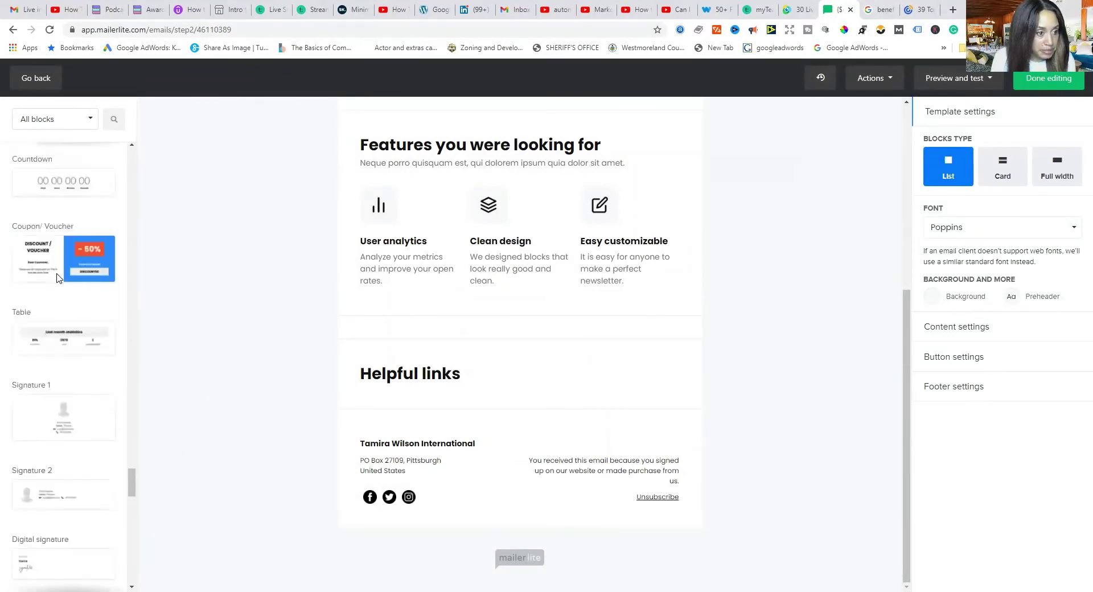
{"action": "left_click", "coordinate": [91, 122]}
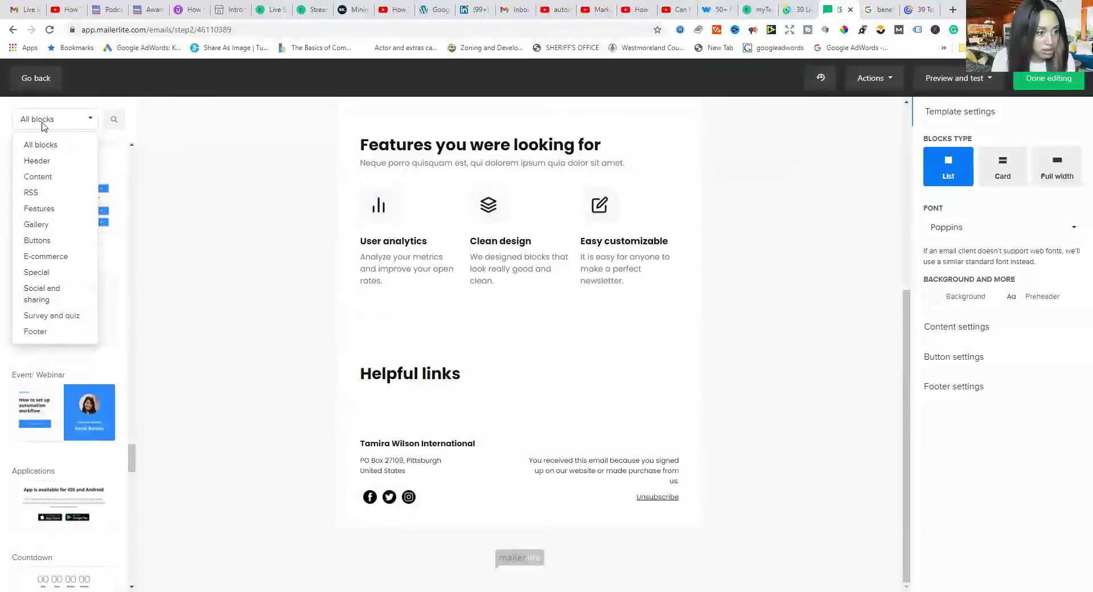
{"action": "left_click", "coordinate": [194, 304]}
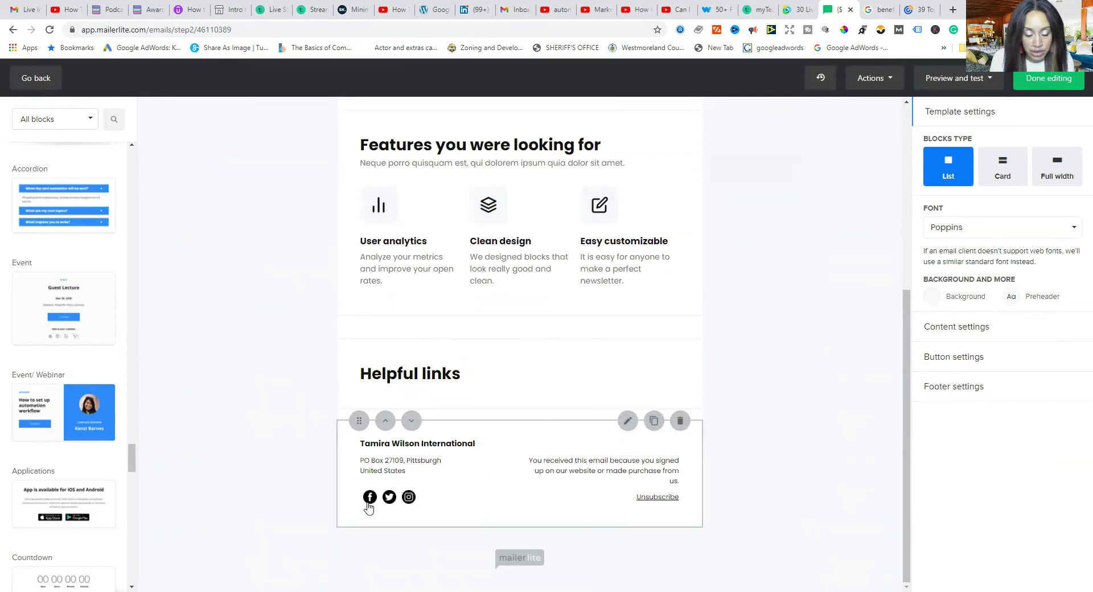
Step: Open the footer block's social links for editing and browse the networks available for the Facebook entry without changing it
{"action": "left_click", "coordinate": [627, 425]}
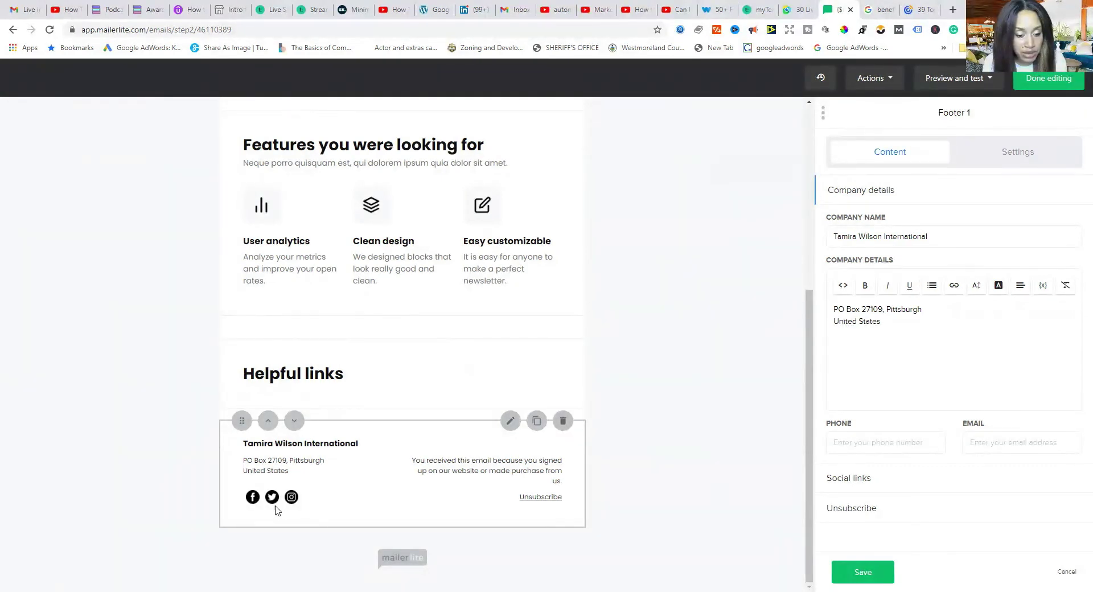
{"action": "left_click", "coordinate": [854, 485]}
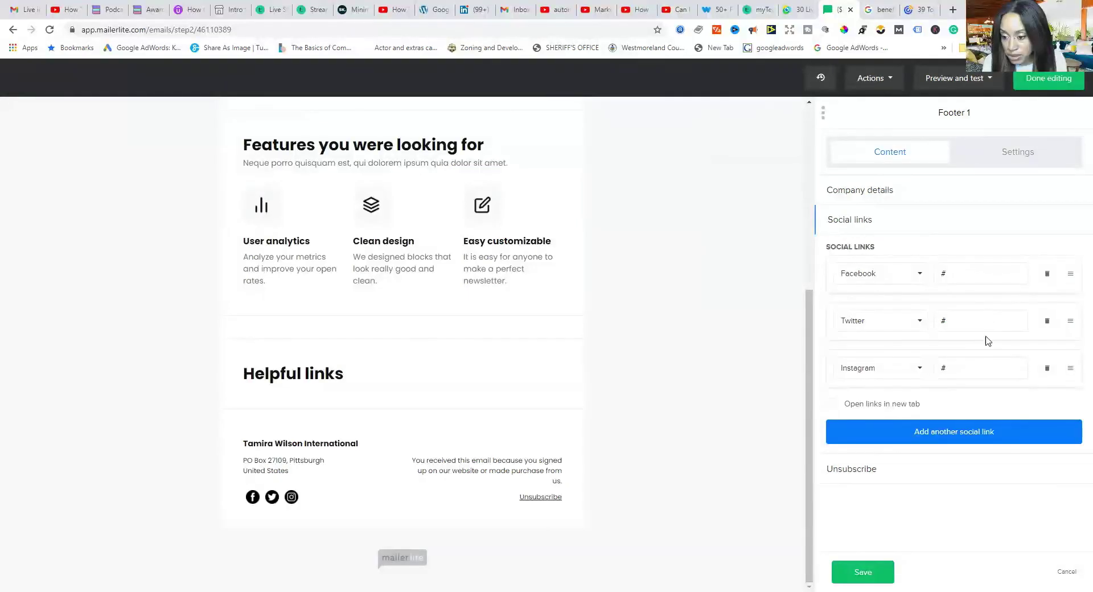
{"action": "left_click", "coordinate": [920, 279]}
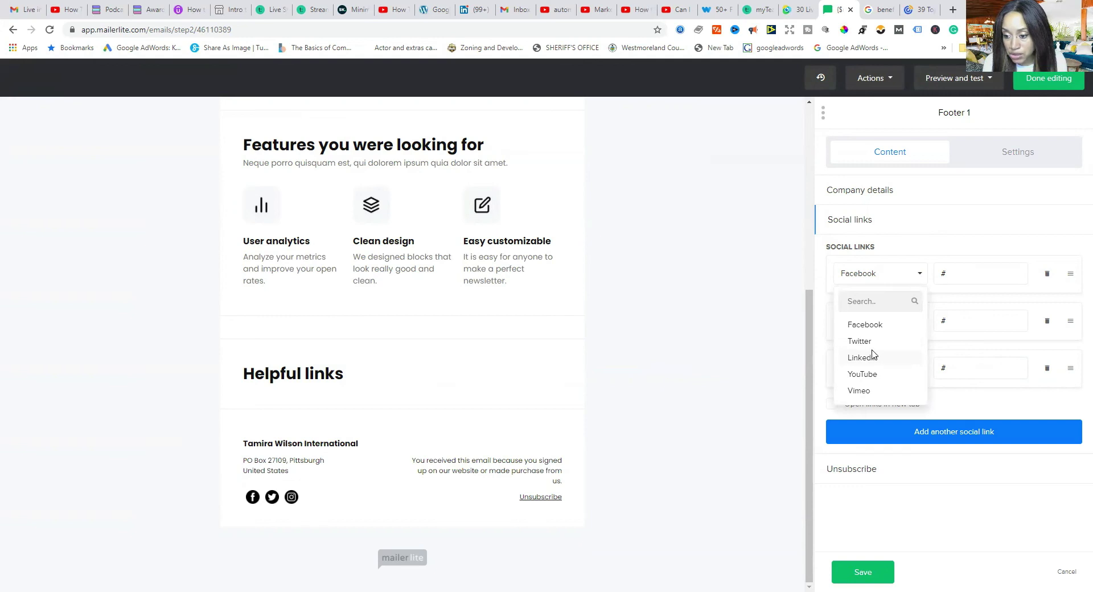
{"action": "scroll", "coordinate": [865, 376], "scroll_direction": "down", "scroll_amount": 1}
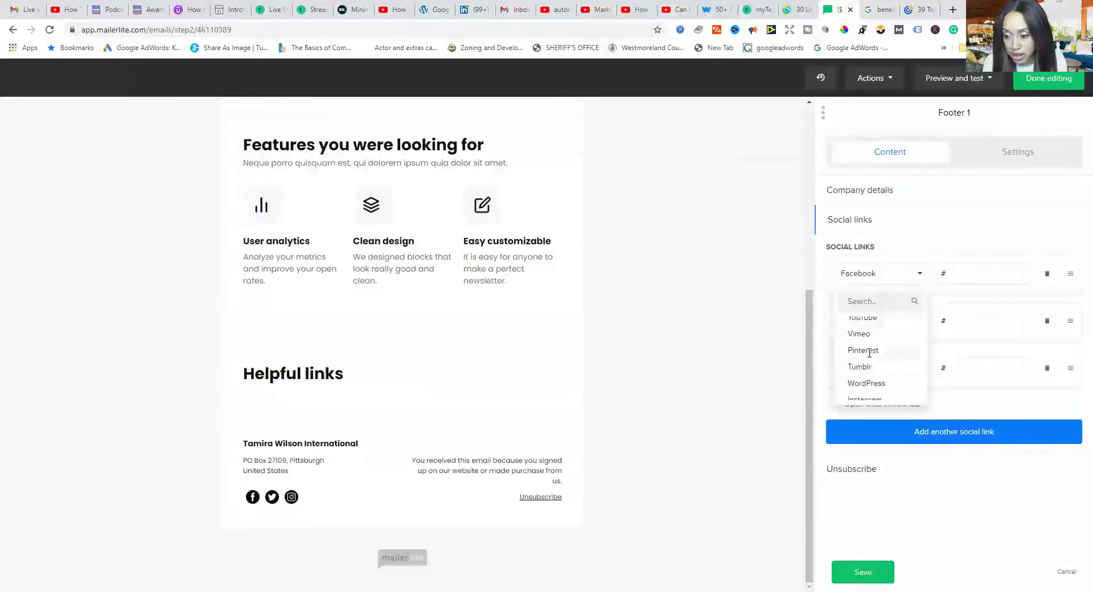
{"action": "scroll", "coordinate": [886, 350], "scroll_direction": "up", "scroll_amount": 2}
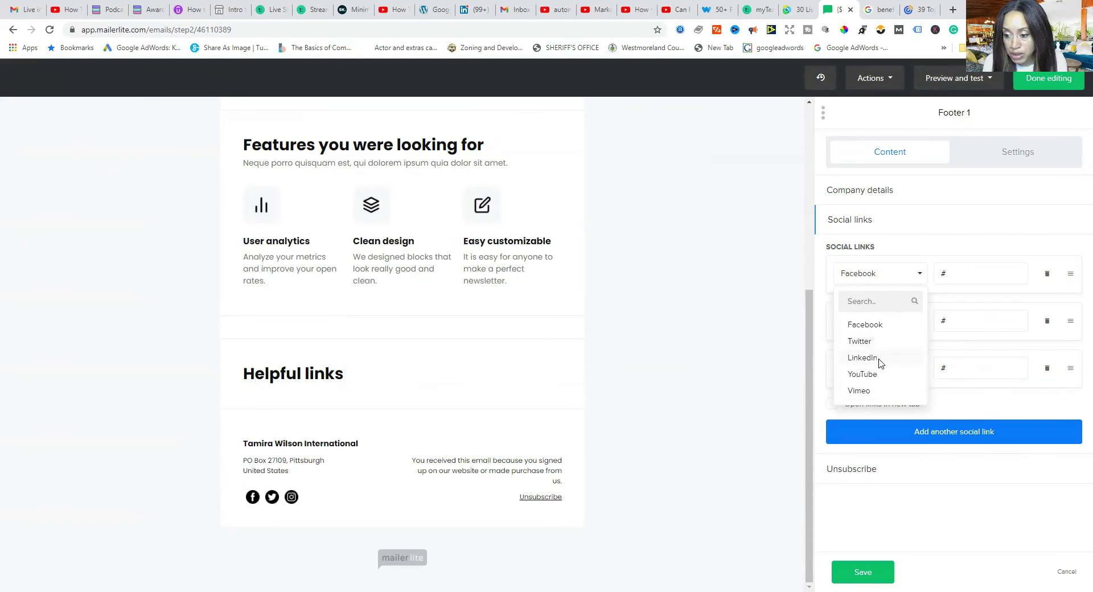
{"action": "scroll", "coordinate": [878, 367], "scroll_direction": "down", "scroll_amount": 1}
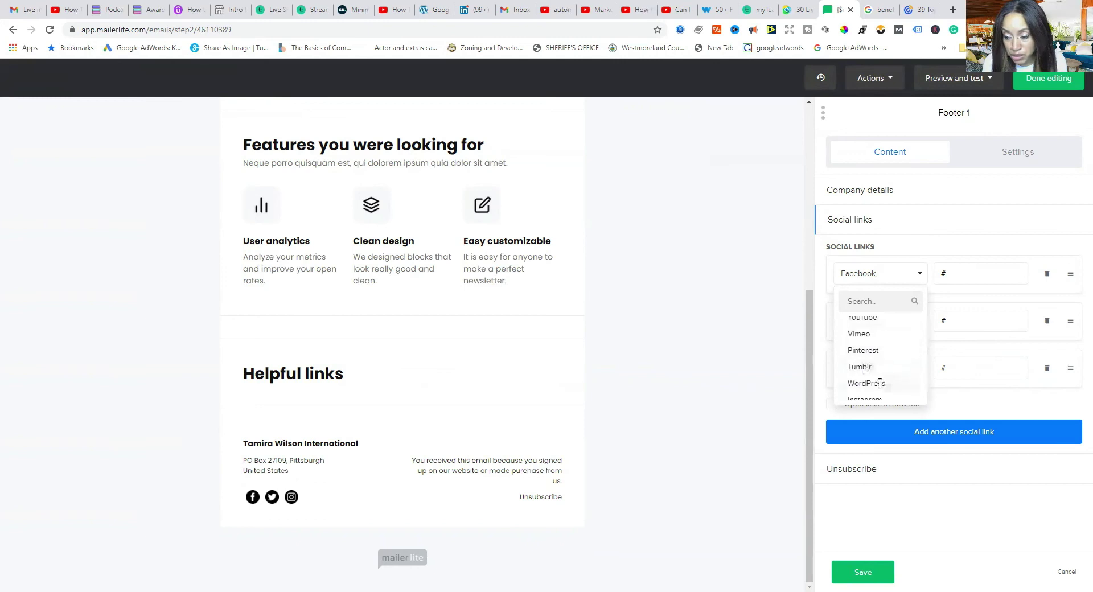
{"action": "scroll", "coordinate": [879, 380], "scroll_direction": "down", "scroll_amount": 1}
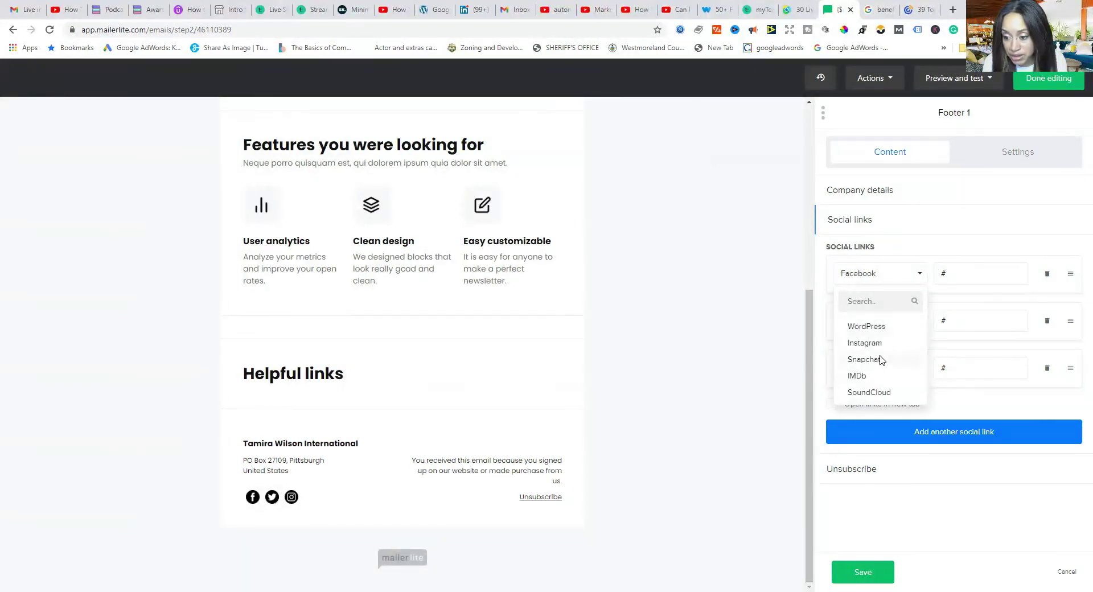
{"action": "scroll", "coordinate": [883, 358], "scroll_direction": "down", "scroll_amount": 1}
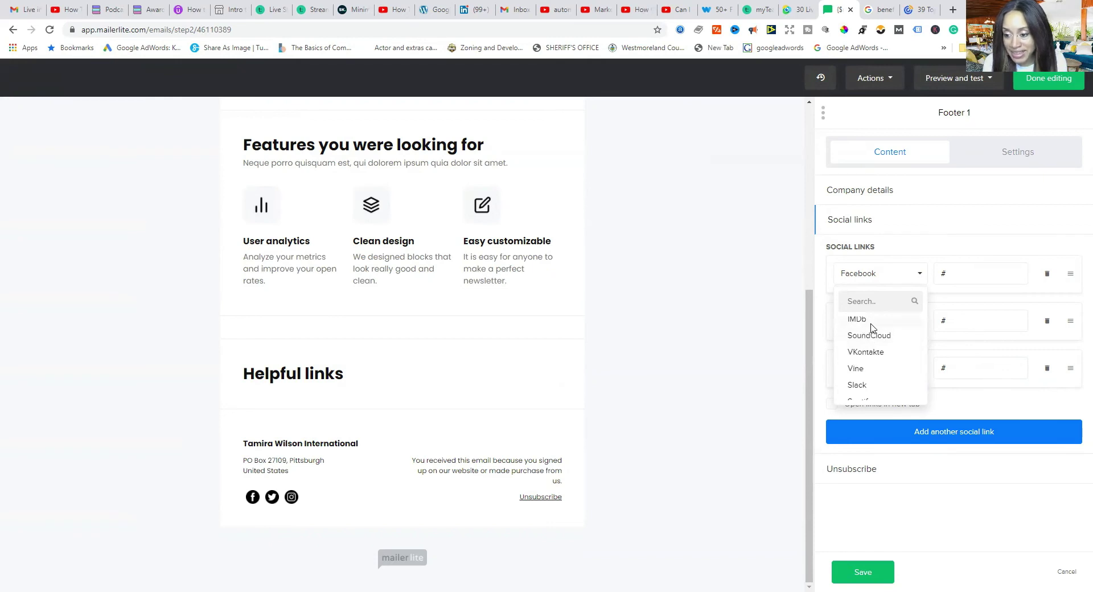
{"action": "scroll", "coordinate": [876, 334], "scroll_direction": "up", "scroll_amount": 1}
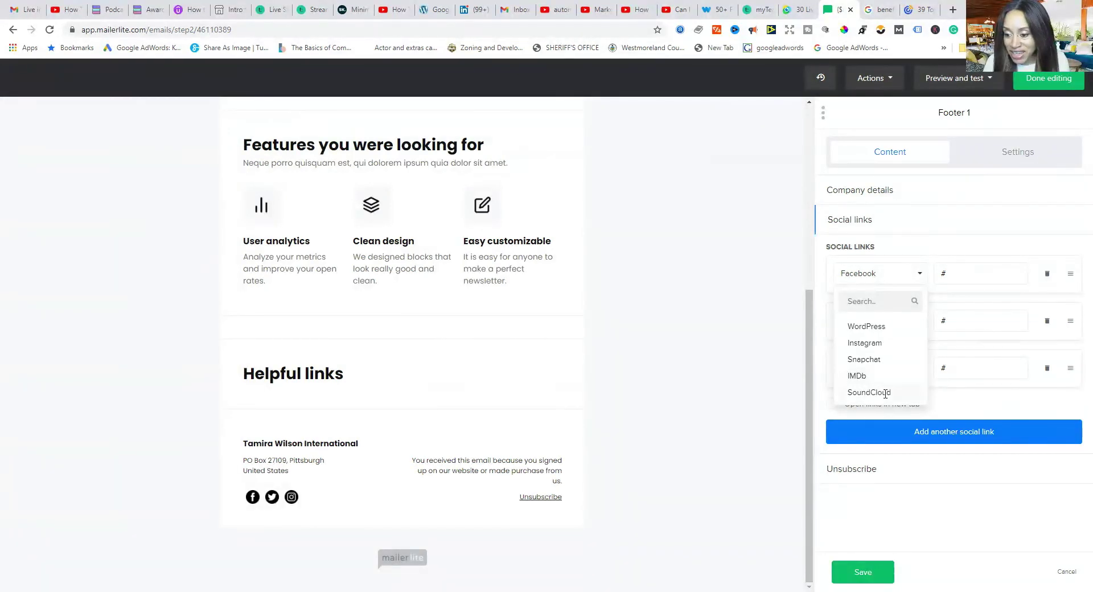
{"action": "scroll", "coordinate": [879, 394], "scroll_direction": "down", "scroll_amount": 1}
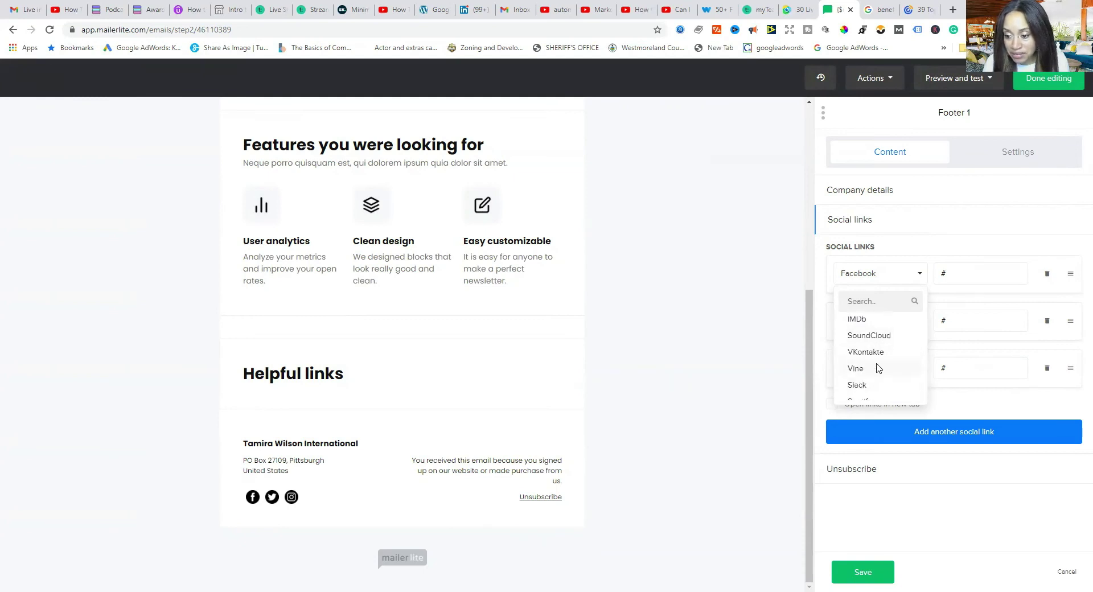
{"action": "scroll", "coordinate": [877, 375], "scroll_direction": "down", "scroll_amount": 1}
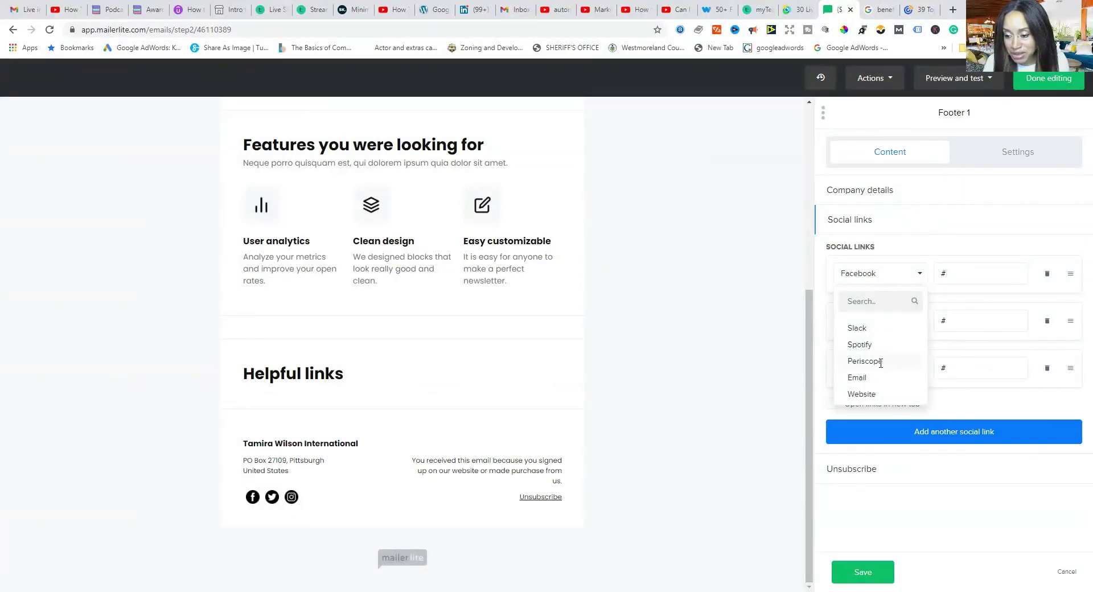
{"action": "scroll", "coordinate": [883, 376], "scroll_direction": "down", "scroll_amount": 1}
{"action": "scroll", "coordinate": [883, 377], "scroll_direction": "up", "scroll_amount": 2}
{"action": "scroll", "coordinate": [883, 376], "scroll_direction": "down", "scroll_amount": 2}
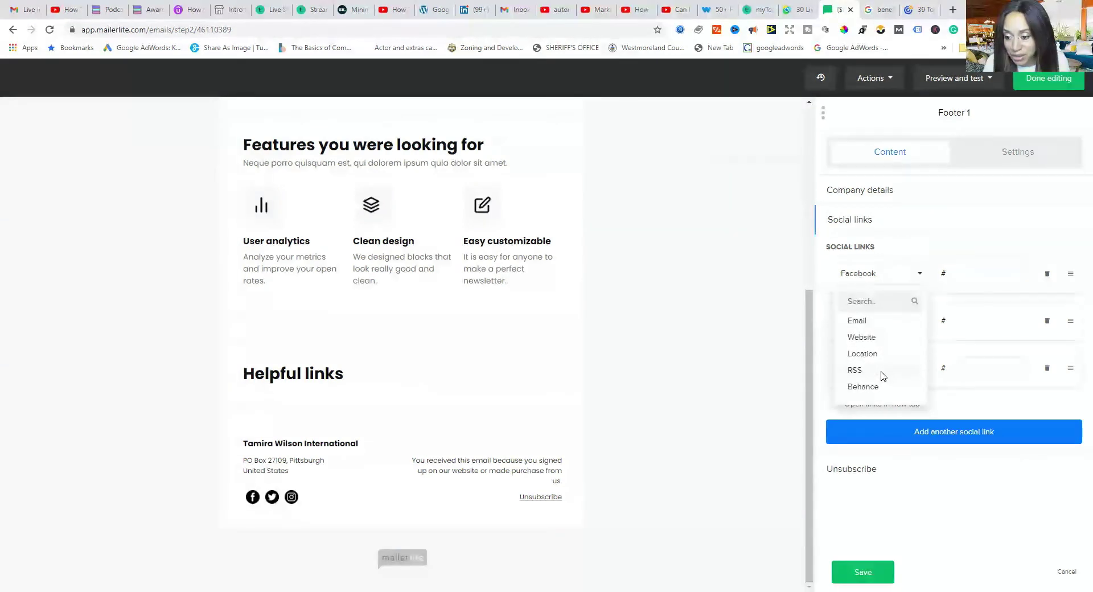
{"action": "scroll", "coordinate": [881, 374], "scroll_direction": "down", "scroll_amount": 1}
{"action": "scroll", "coordinate": [880, 374], "scroll_direction": "down", "scroll_amount": 1}
{"action": "scroll", "coordinate": [896, 372], "scroll_direction": "down", "scroll_amount": 2}
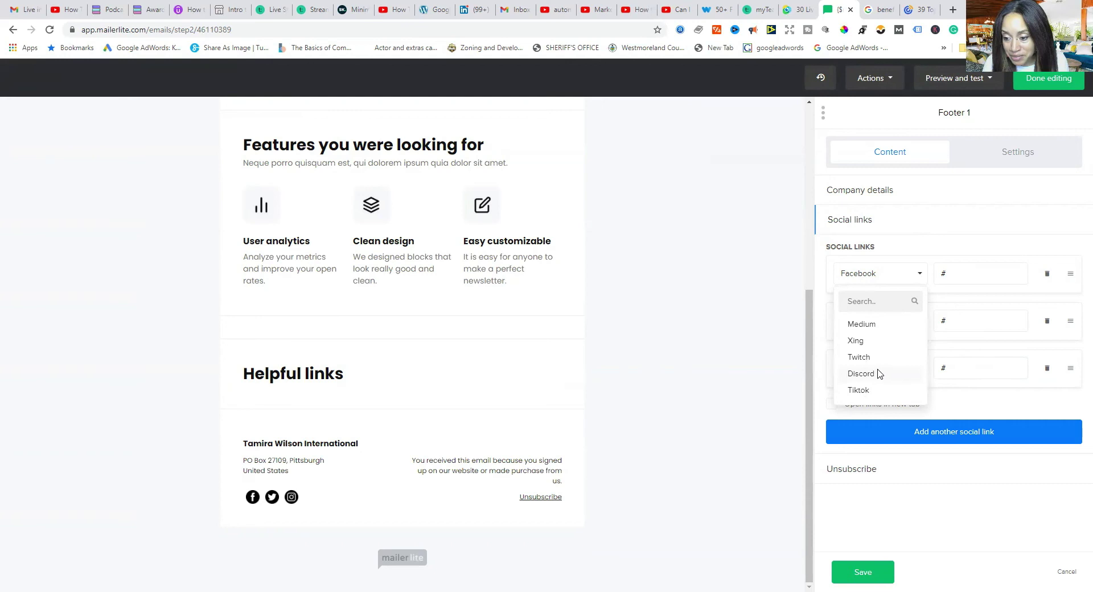
{"action": "scroll", "coordinate": [877, 383], "scroll_direction": "down", "scroll_amount": 3}
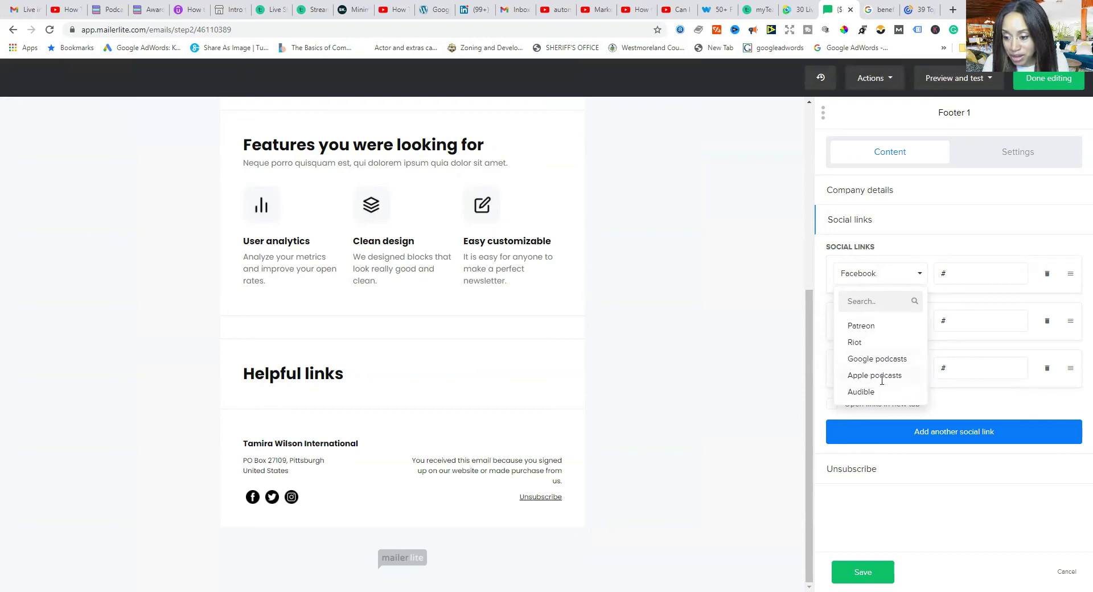
{"action": "scroll", "coordinate": [879, 390], "scroll_direction": "down", "scroll_amount": 3}
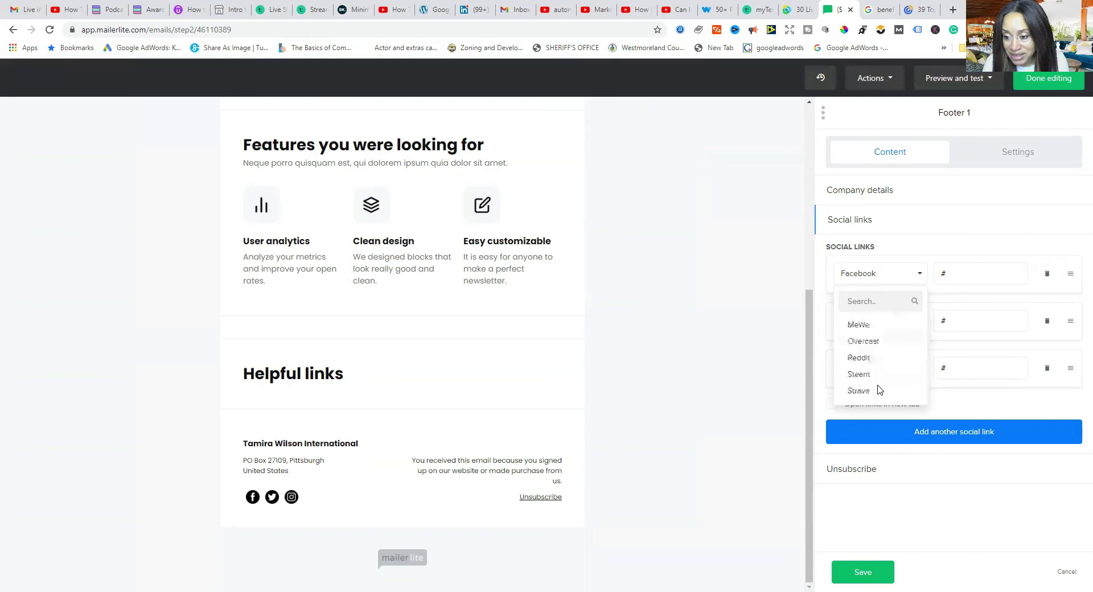
{"action": "scroll", "coordinate": [868, 356], "scroll_direction": "up", "scroll_amount": 10}
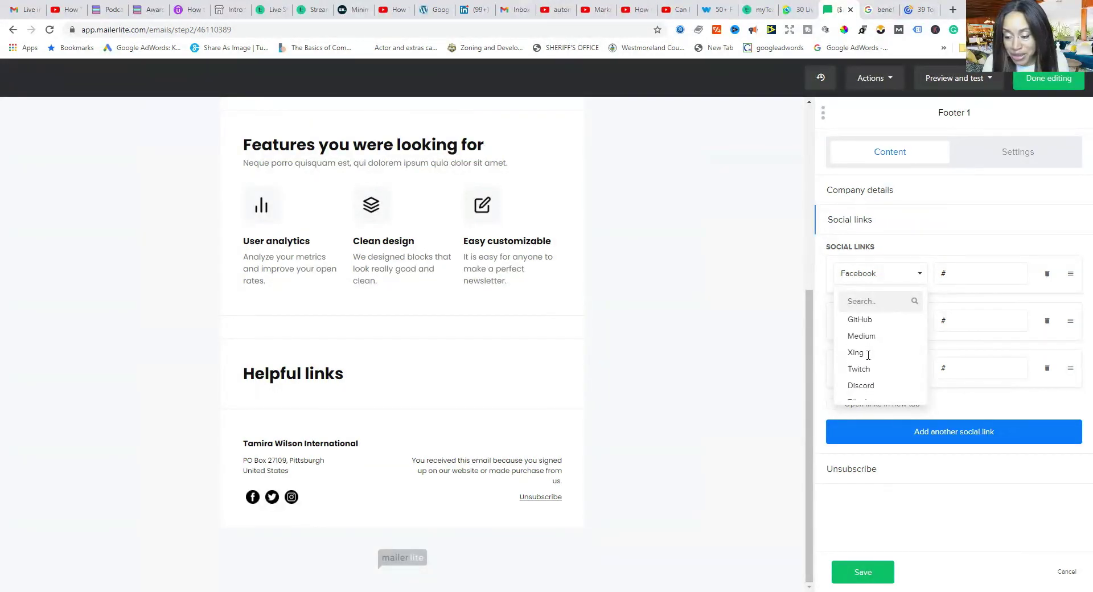
{"action": "left_click", "coordinate": [821, 372]}
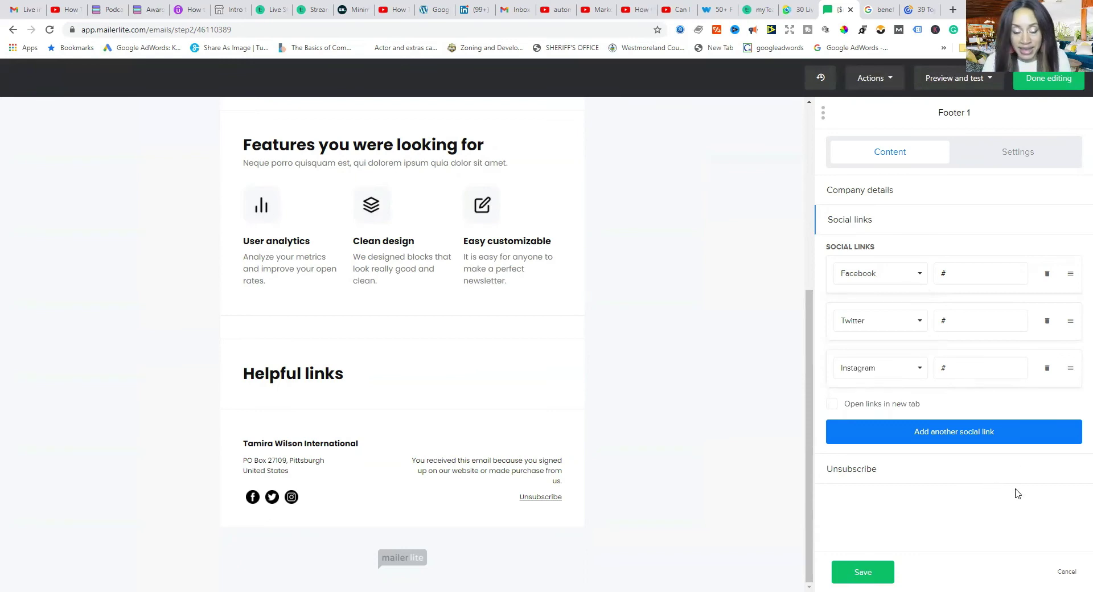
Step: Review the email layout from the heading down to the footer and save the footer block
{"action": "scroll", "coordinate": [547, 392], "scroll_direction": "up", "scroll_amount": 5}
{"action": "scroll", "coordinate": [547, 392], "scroll_direction": "down", "scroll_amount": 5}
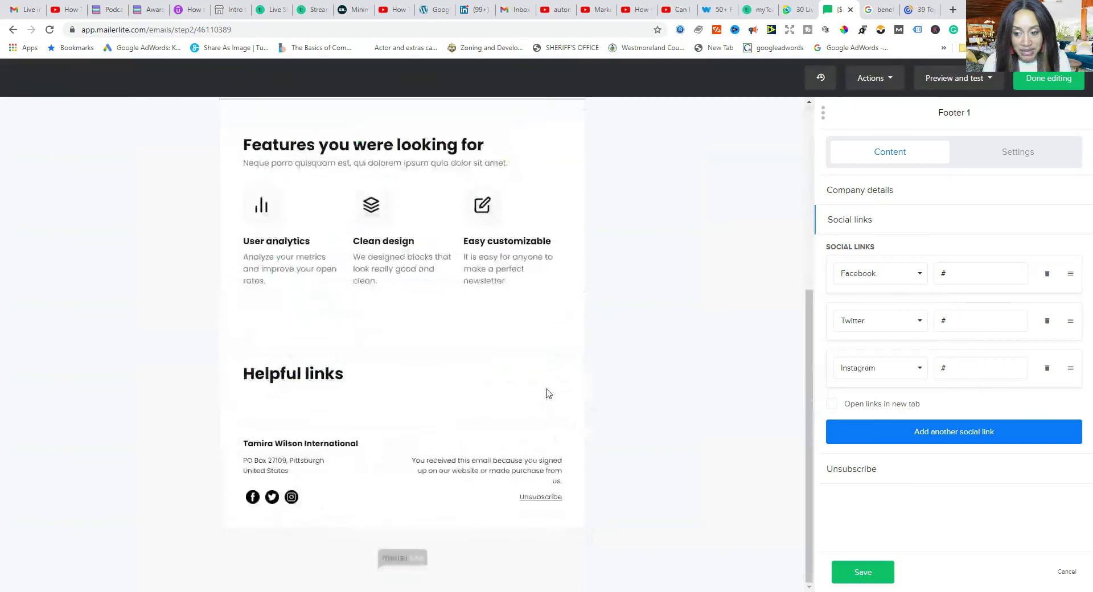
{"action": "scroll", "coordinate": [717, 419], "scroll_direction": "up", "scroll_amount": 5}
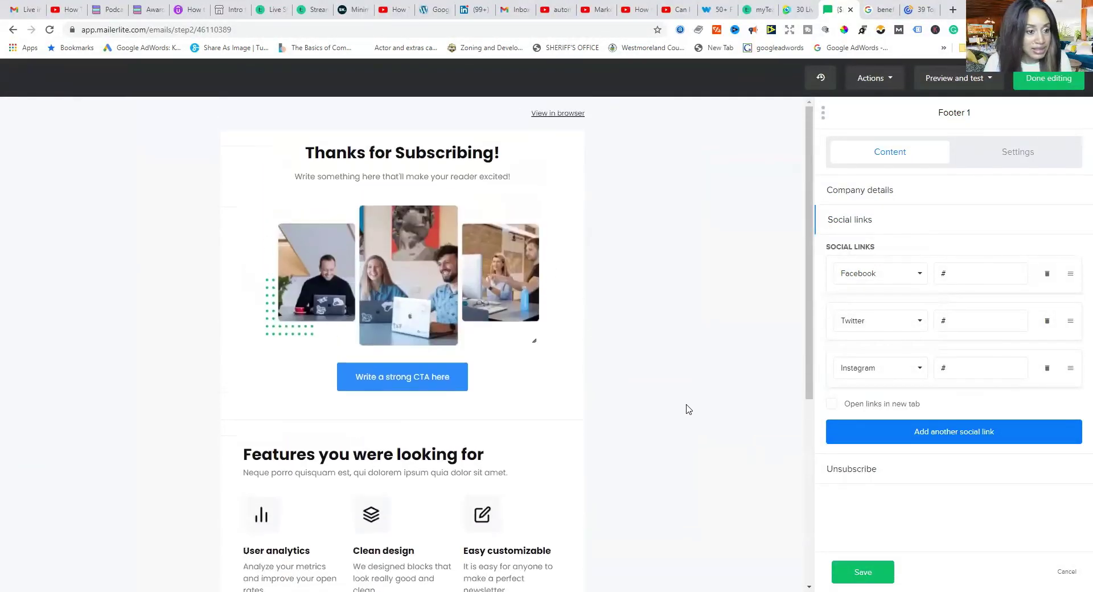
{"action": "scroll", "coordinate": [690, 409], "scroll_direction": "down", "scroll_amount": 5}
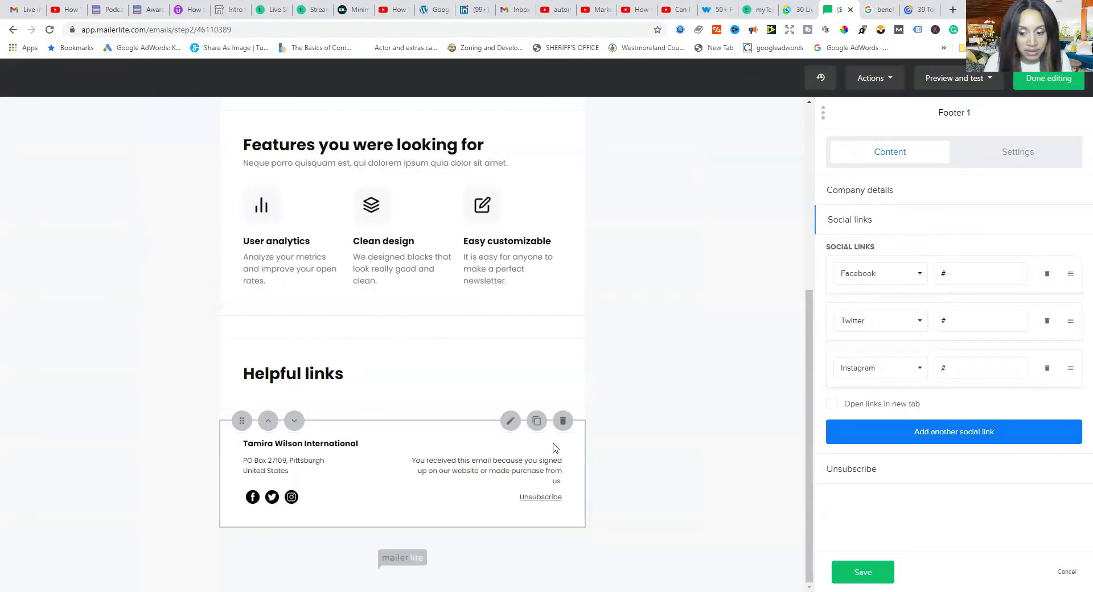
{"action": "left_click", "coordinate": [864, 576]}
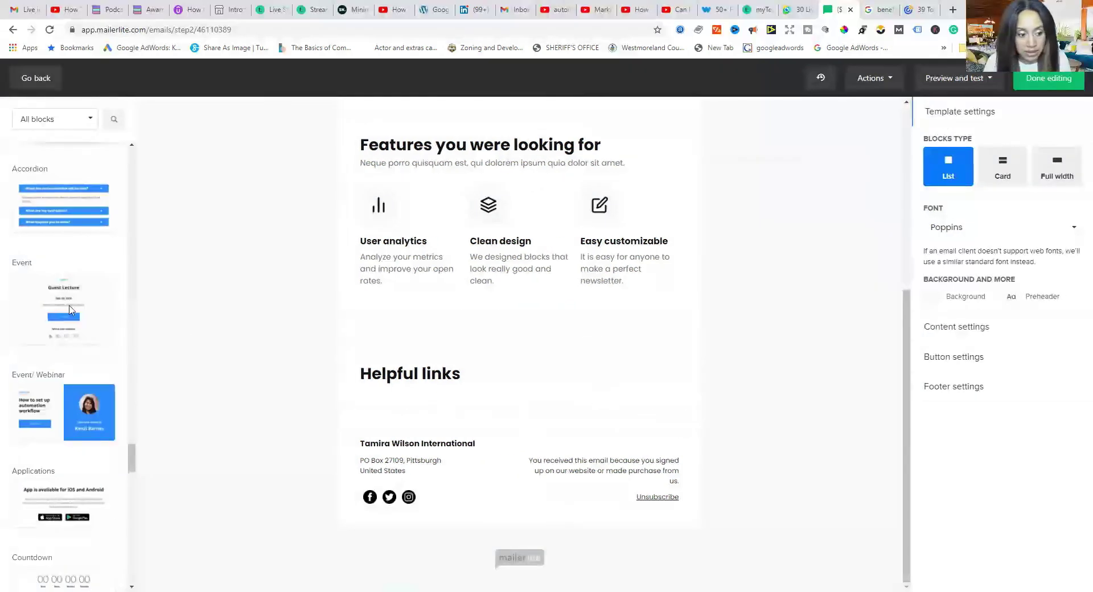
Step: Insert a Video block between the "Helpful links" heading and the footer
{"action": "scroll", "coordinate": [6, 253], "scroll_direction": "up", "scroll_amount": 10}
{"action": "scroll", "coordinate": [6, 253], "scroll_direction": "up", "scroll_amount": 15}
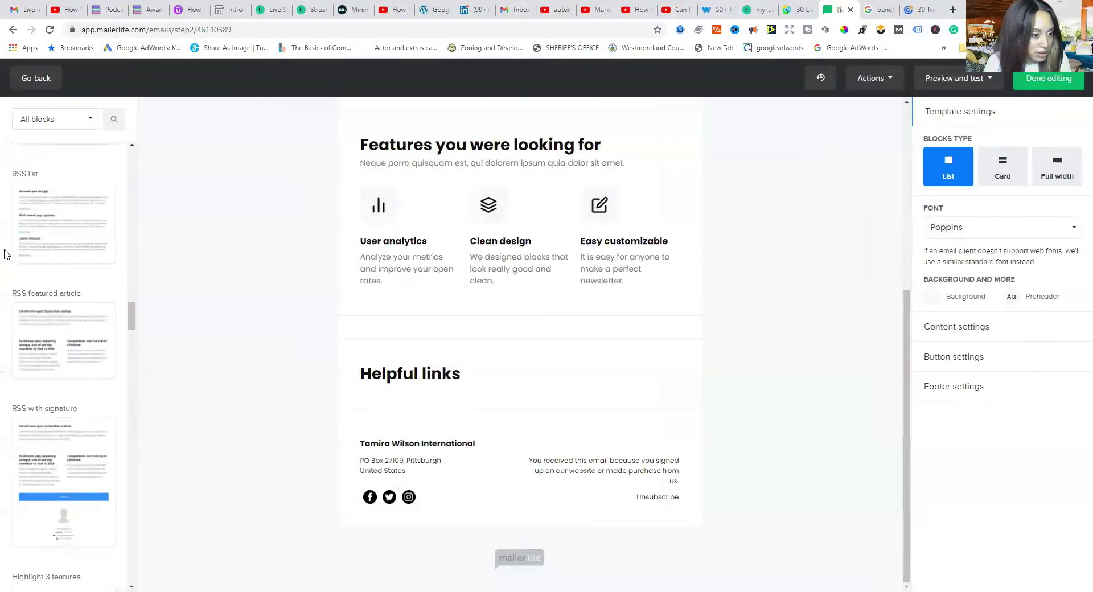
{"action": "scroll", "coordinate": [6, 253], "scroll_direction": "up", "scroll_amount": 15}
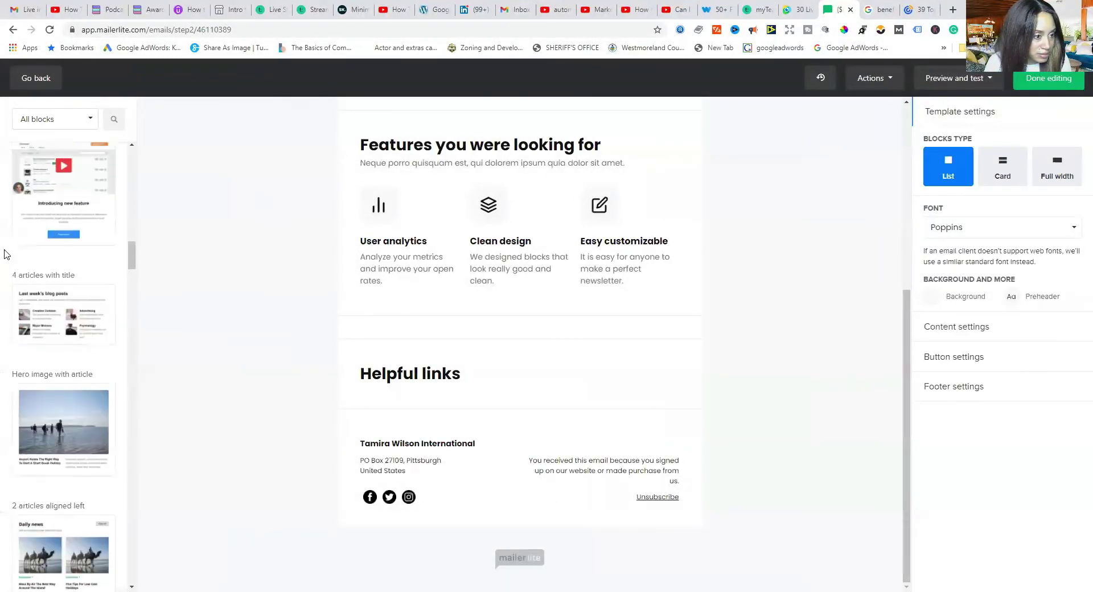
{"action": "scroll", "coordinate": [6, 254], "scroll_direction": "up", "scroll_amount": 2}
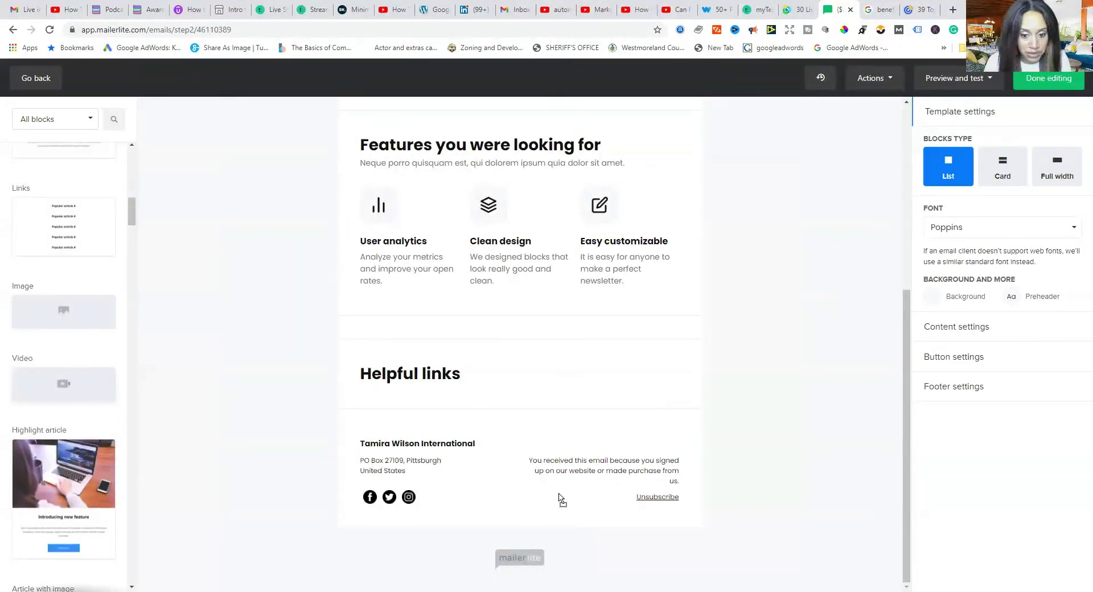
{"action": "left_click_drag", "start_coordinate": [560, 475], "coordinate": [557, 408]}
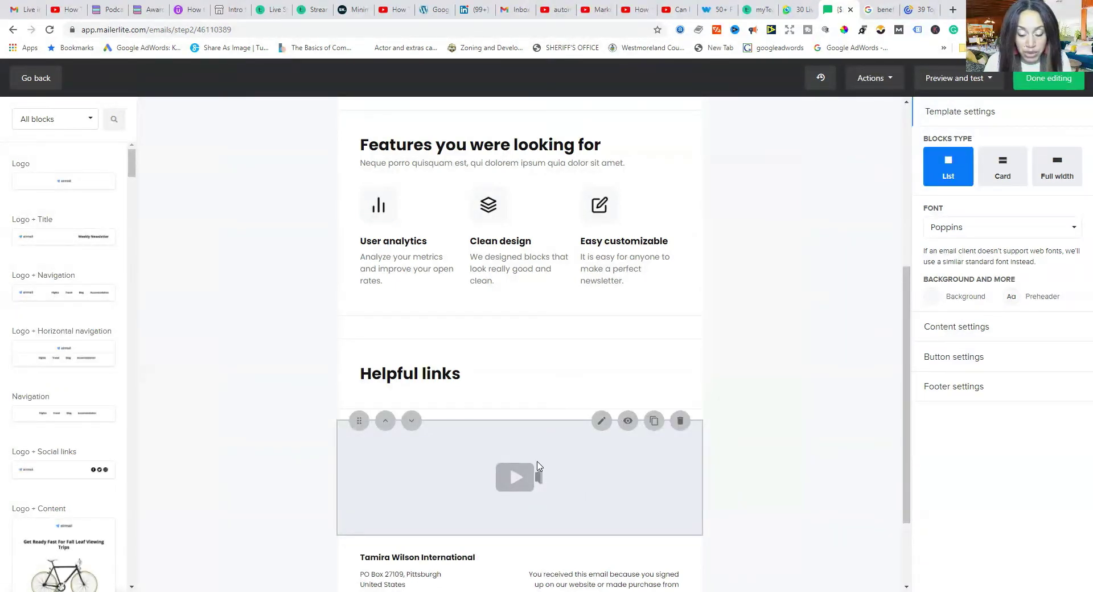
Step: View the video block's URL setting, save it without a URL, and delete the video block
{"action": "left_click", "coordinate": [601, 420]}
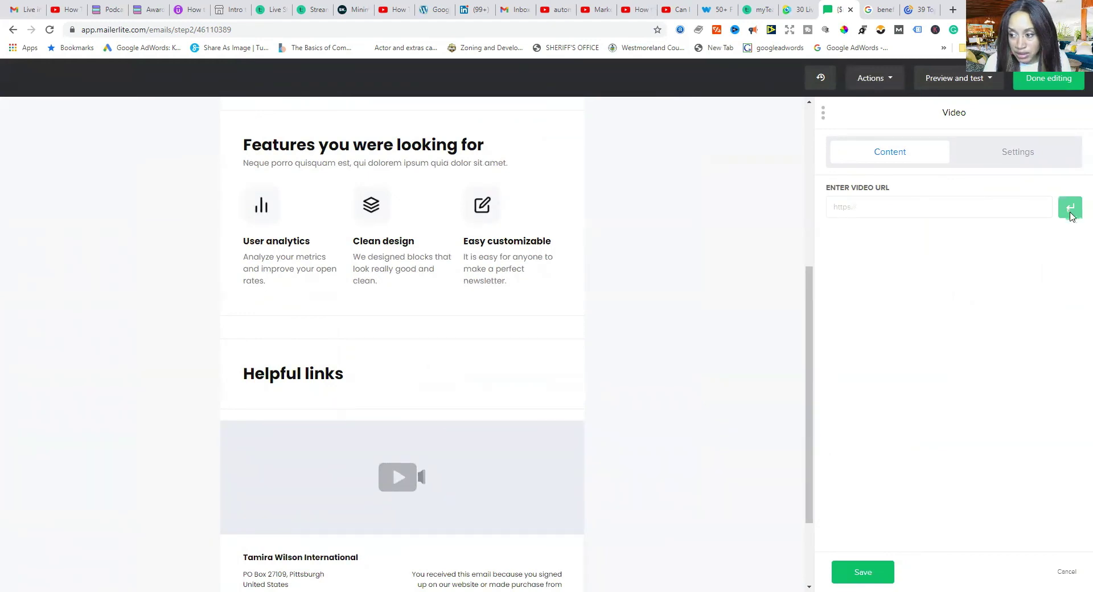
{"action": "left_click", "coordinate": [881, 571]}
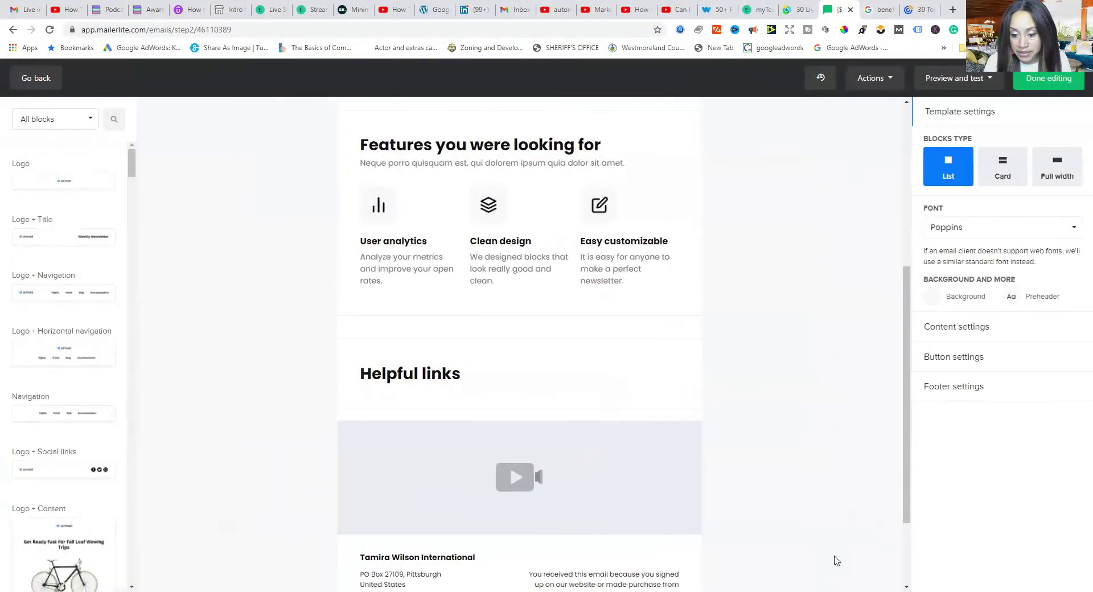
{"action": "mouse_move", "coordinate": [700, 508]}
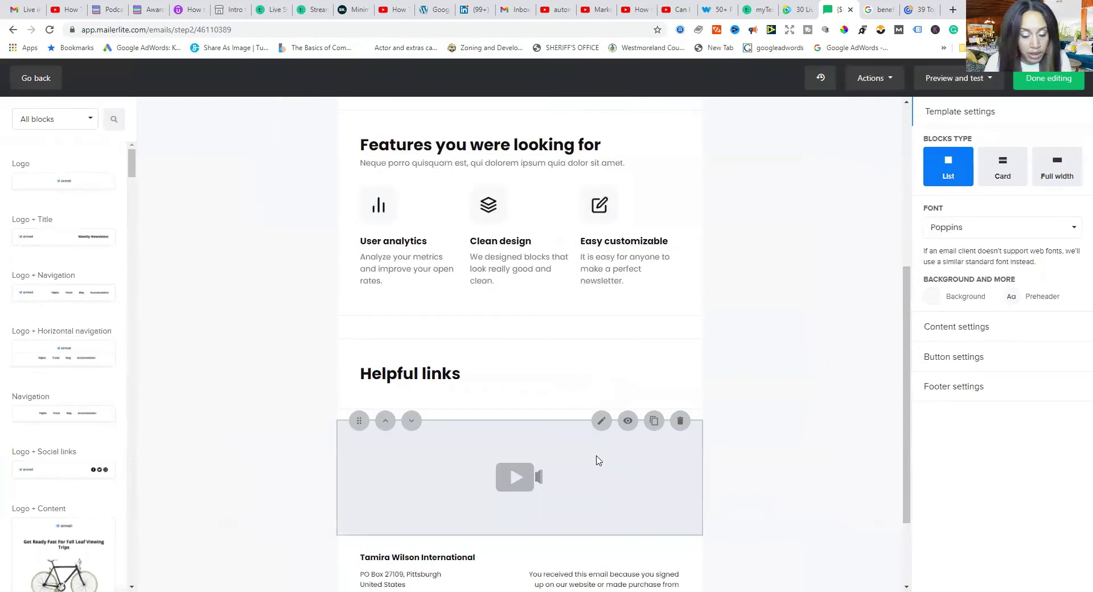
{"action": "left_click", "coordinate": [679, 421]}
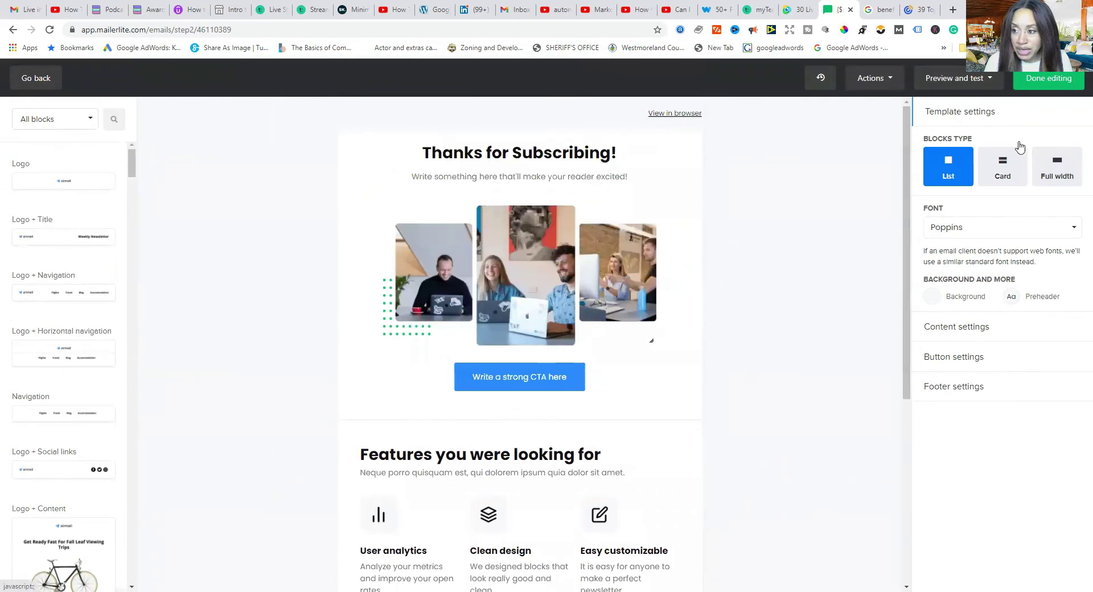
Step: Finish editing the email design and open the settings of the "Thanks for Subscribing!" email in the workflow
{"action": "left_click", "coordinate": [1047, 83]}
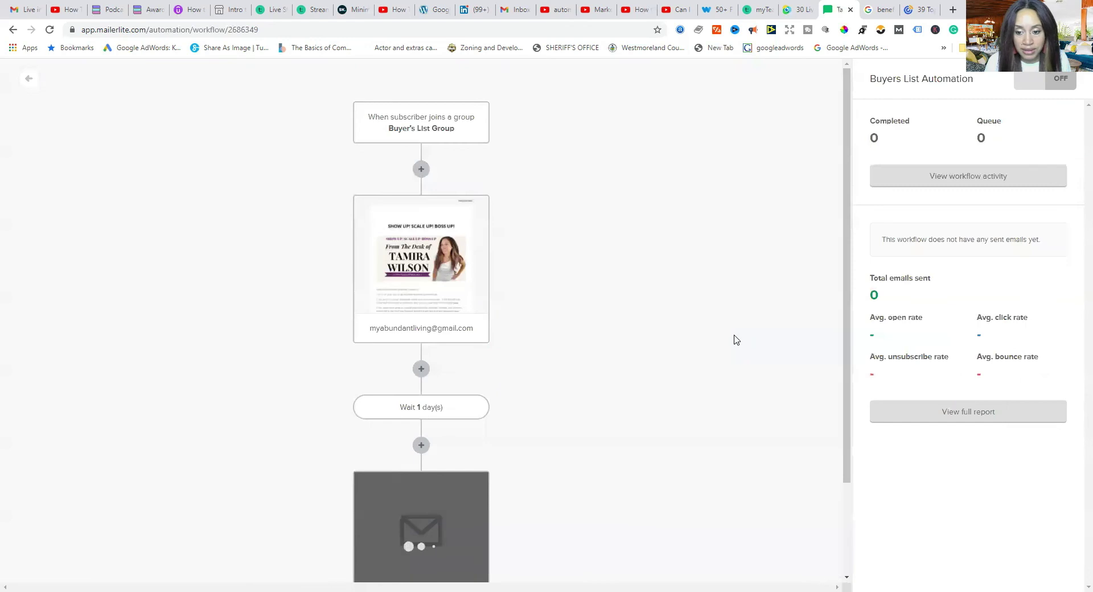
{"action": "scroll", "coordinate": [767, 340], "scroll_direction": "down", "scroll_amount": 2}
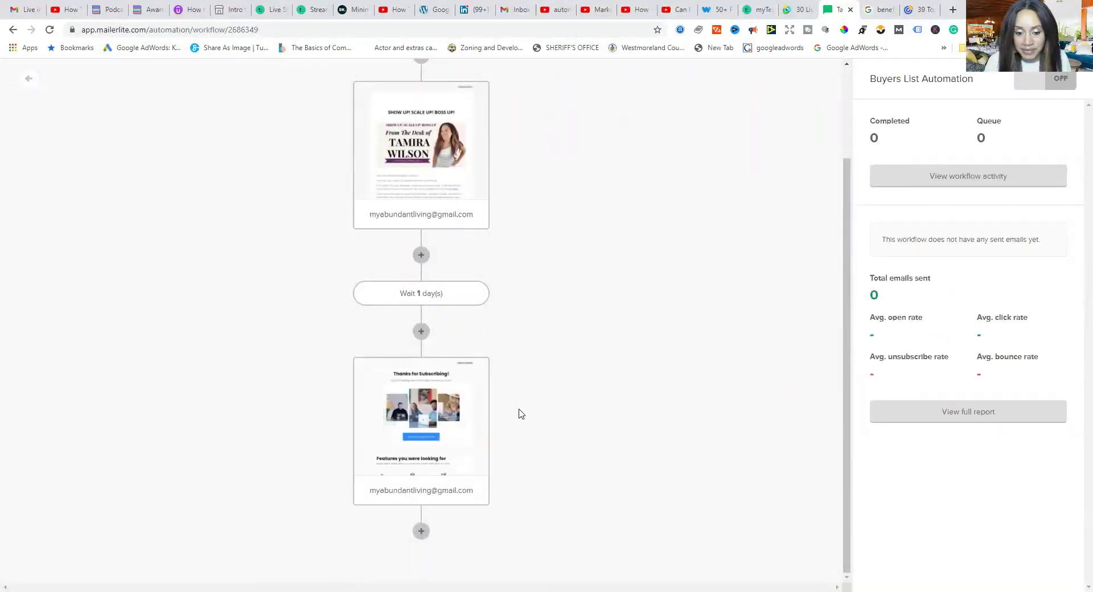
{"action": "left_click", "coordinate": [426, 438]}
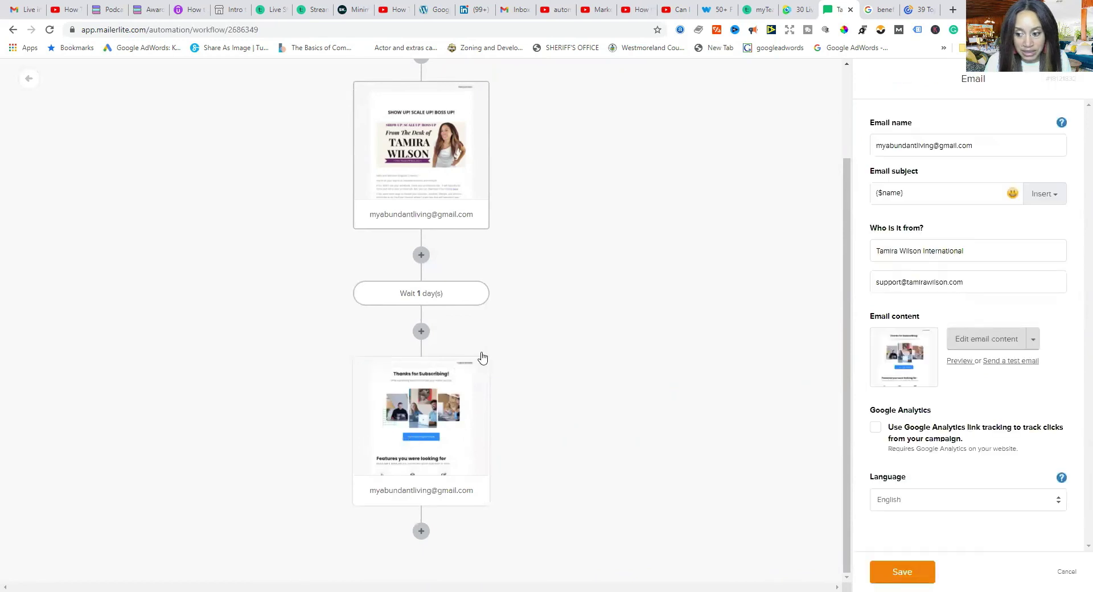
Step: Save the second email's "Thanks for Subscribing!" design as a template named "Tutorial" and finish editing
{"action": "left_click", "coordinate": [964, 342]}
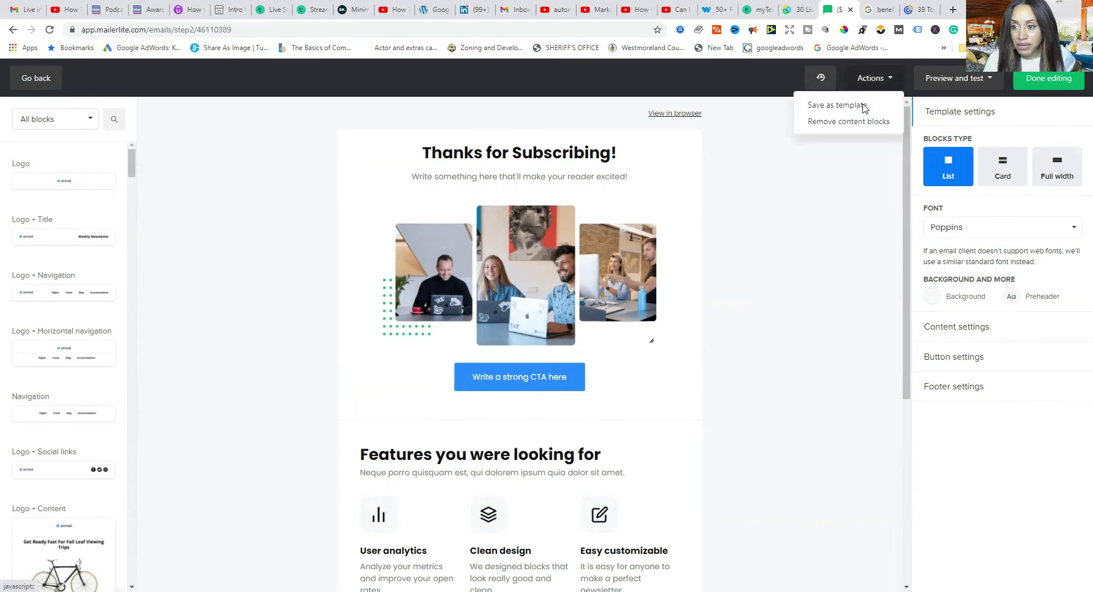
{"action": "left_click", "coordinate": [841, 107]}
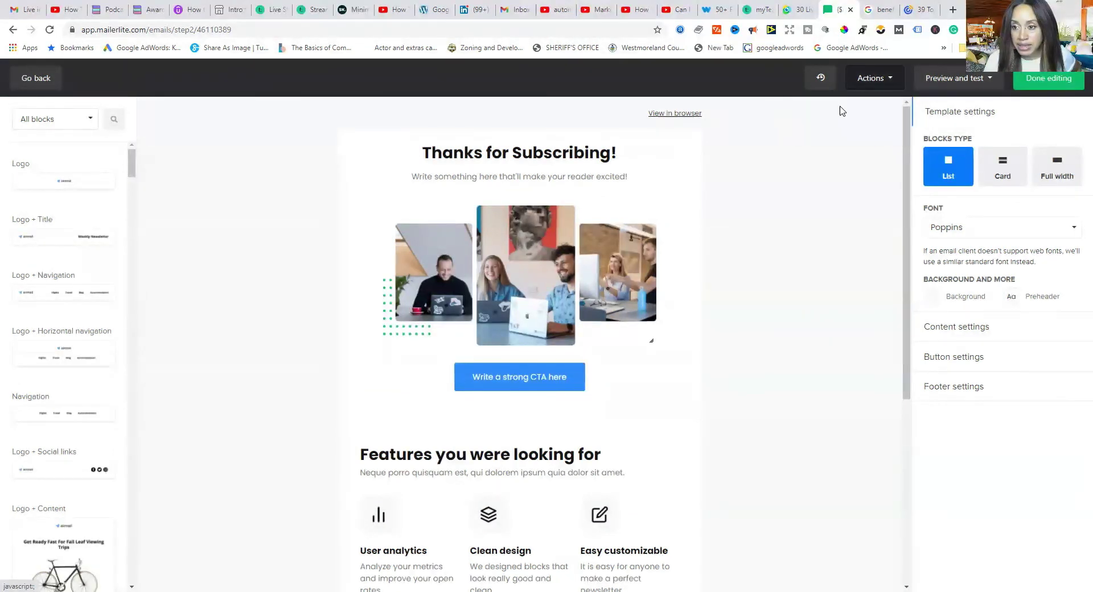
{"action": "left_click", "coordinate": [515, 160]}
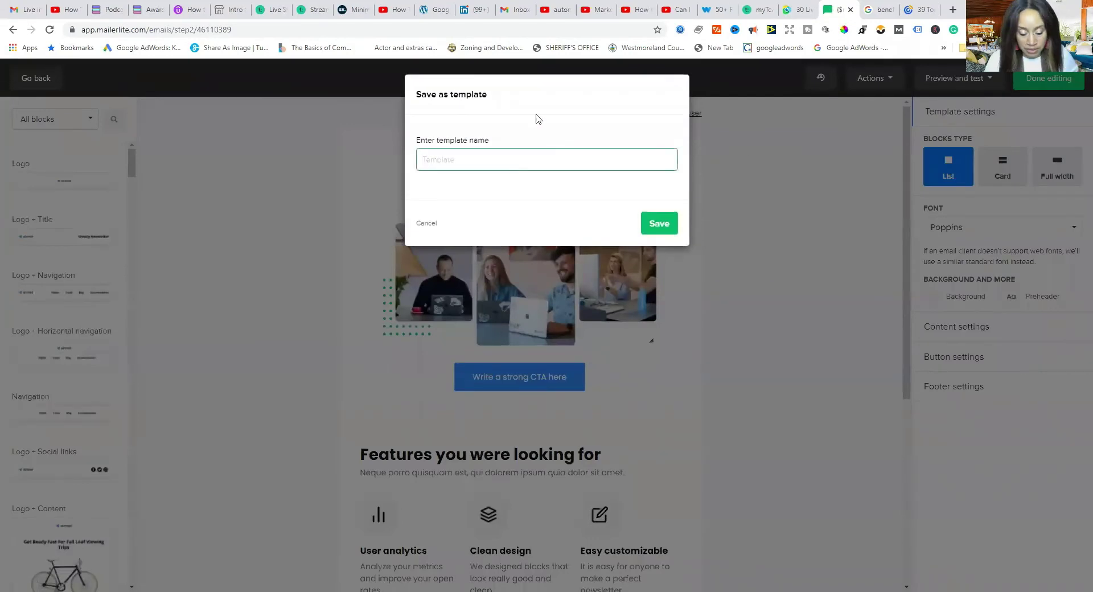
{"action": "type", "text": "Tutorial"}
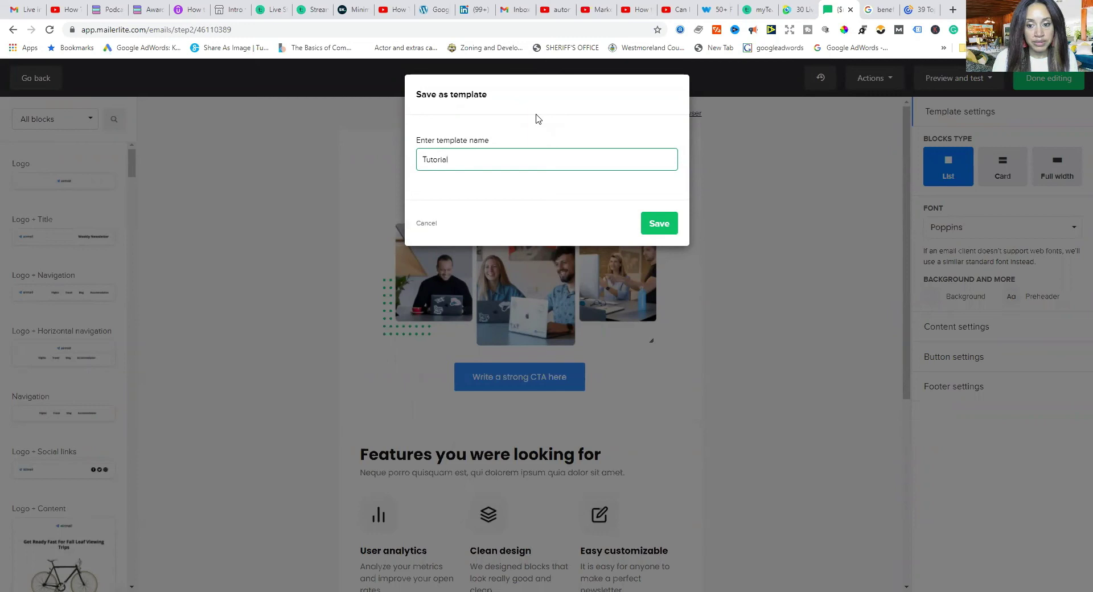
{"action": "left_click", "coordinate": [646, 225]}
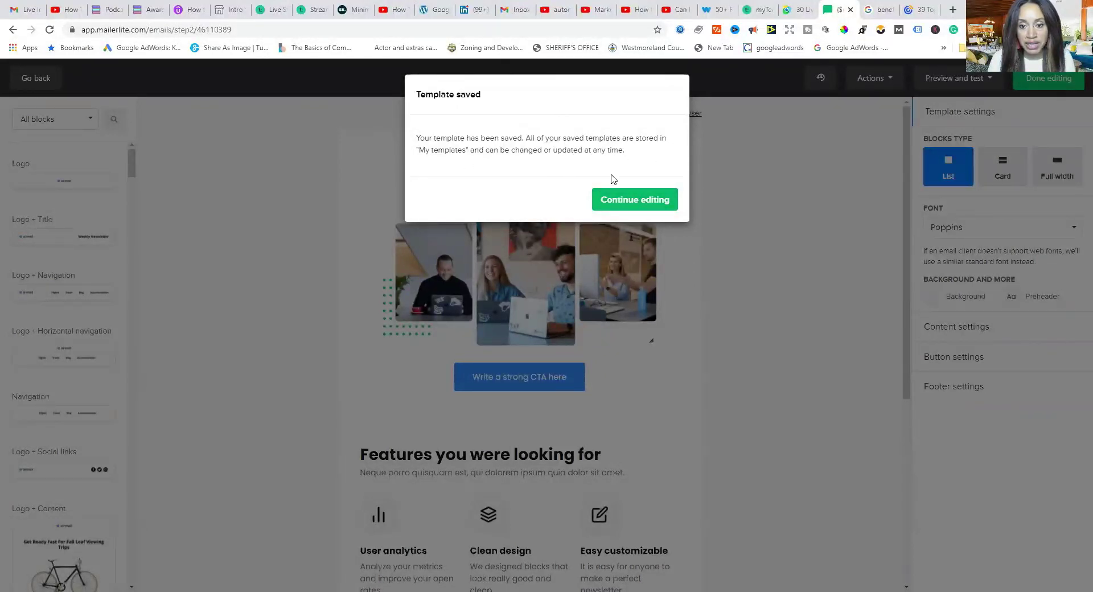
{"action": "left_click", "coordinate": [619, 205]}
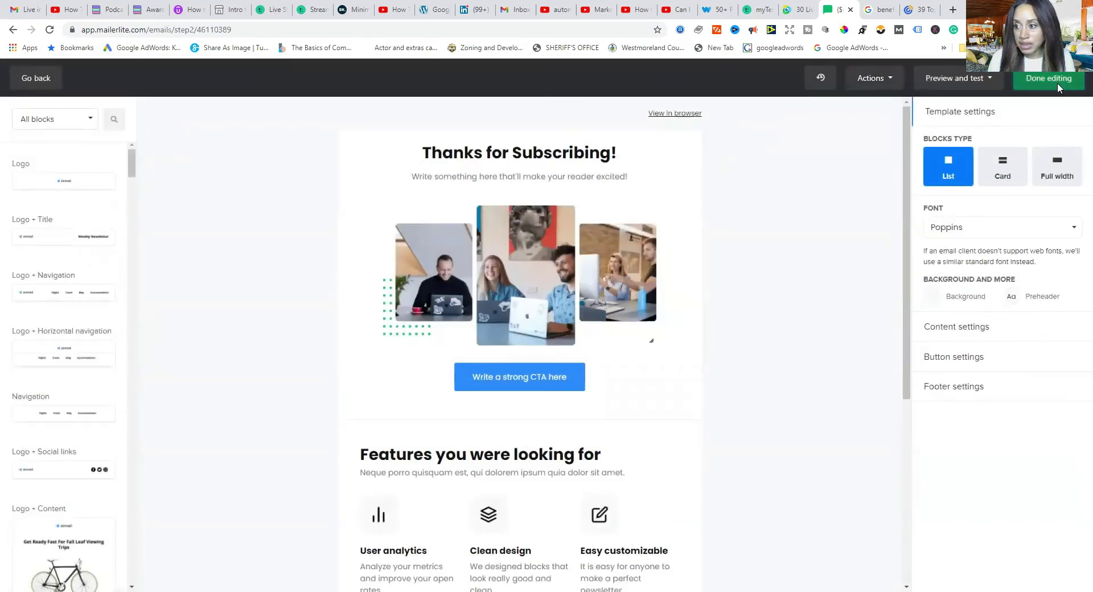
{"action": "left_click", "coordinate": [1033, 84]}
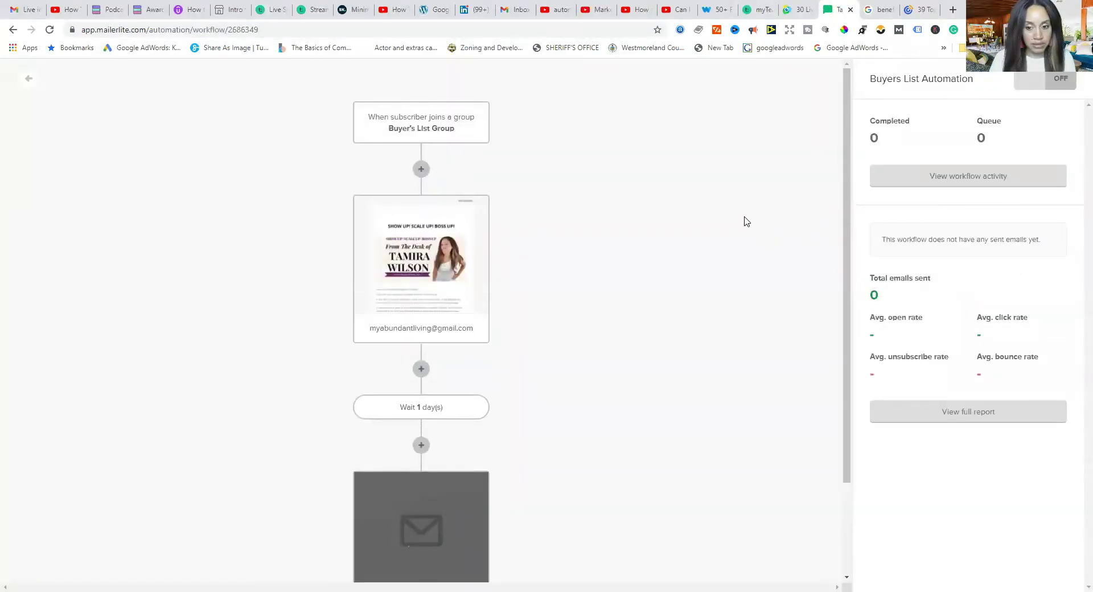
Step: Add a 2-day delay after the "Thanks for Subscribing!" email at the end of the workflow
{"action": "scroll", "coordinate": [697, 210], "scroll_direction": "down", "scroll_amount": 1}
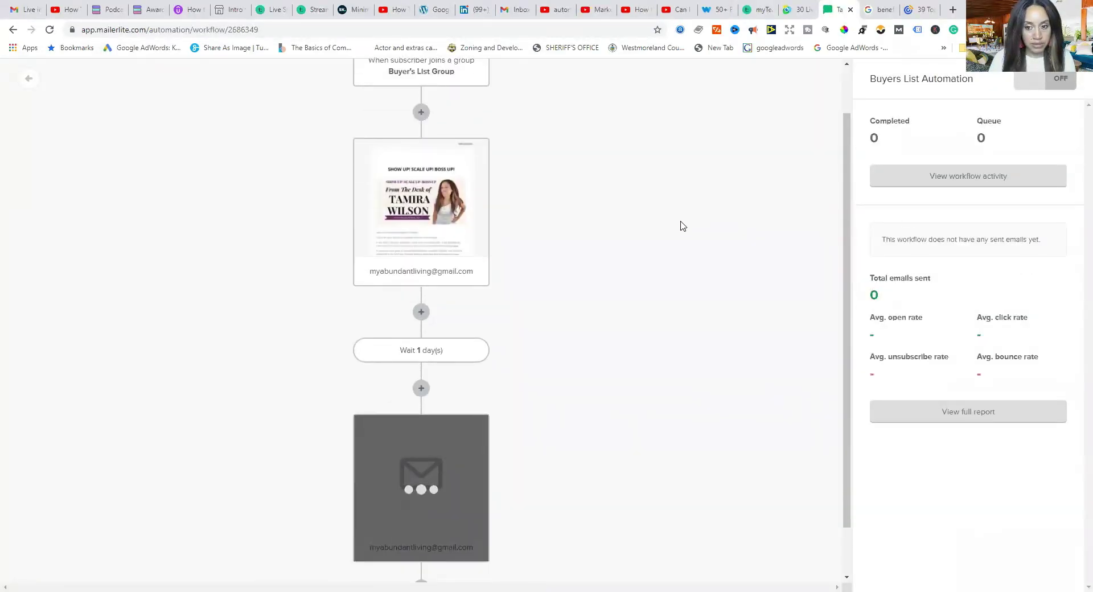
{"action": "scroll", "coordinate": [680, 227], "scroll_direction": "down", "scroll_amount": 1}
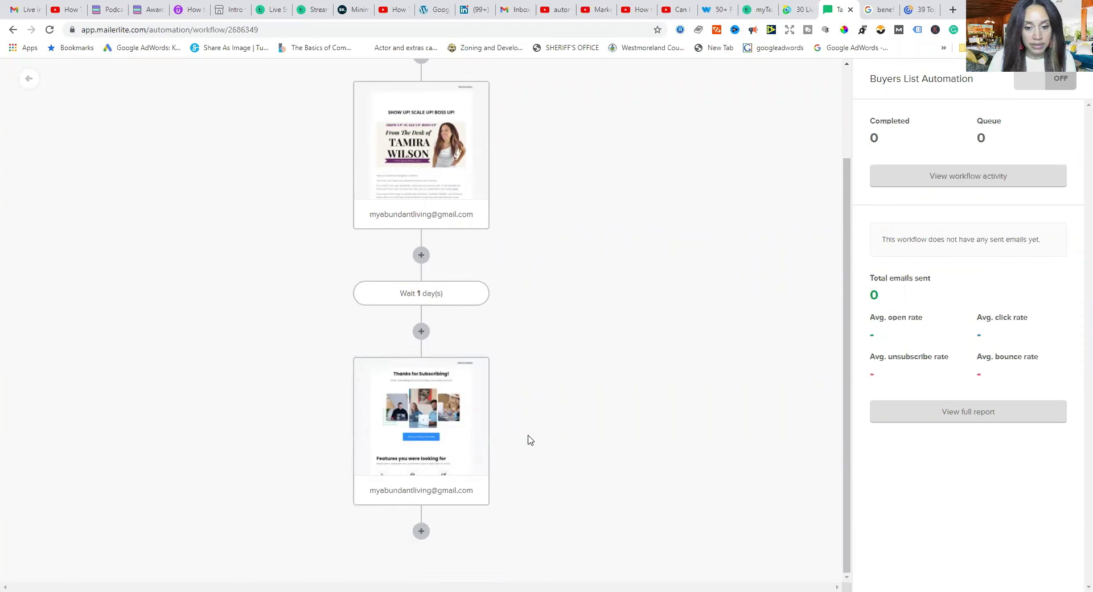
{"action": "scroll", "coordinate": [528, 440], "scroll_direction": "up", "scroll_amount": 2}
{"action": "scroll", "coordinate": [527, 438], "scroll_direction": "down", "scroll_amount": 2}
{"action": "scroll", "coordinate": [528, 436], "scroll_direction": "up", "scroll_amount": 2}
{"action": "scroll", "coordinate": [528, 432], "scroll_direction": "down", "scroll_amount": 2}
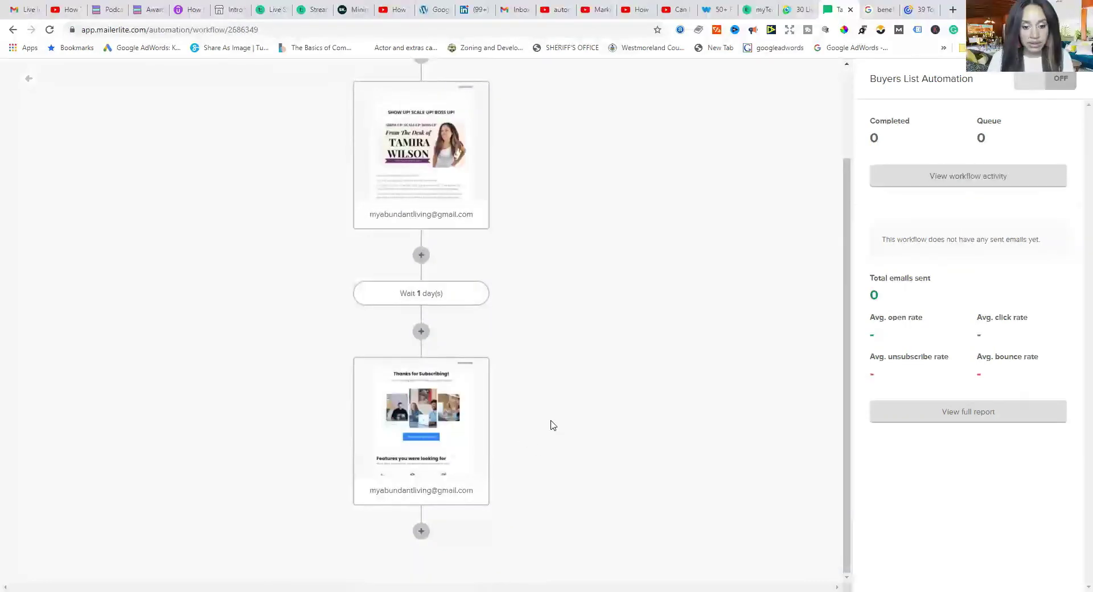
{"action": "left_click", "coordinate": [422, 533]}
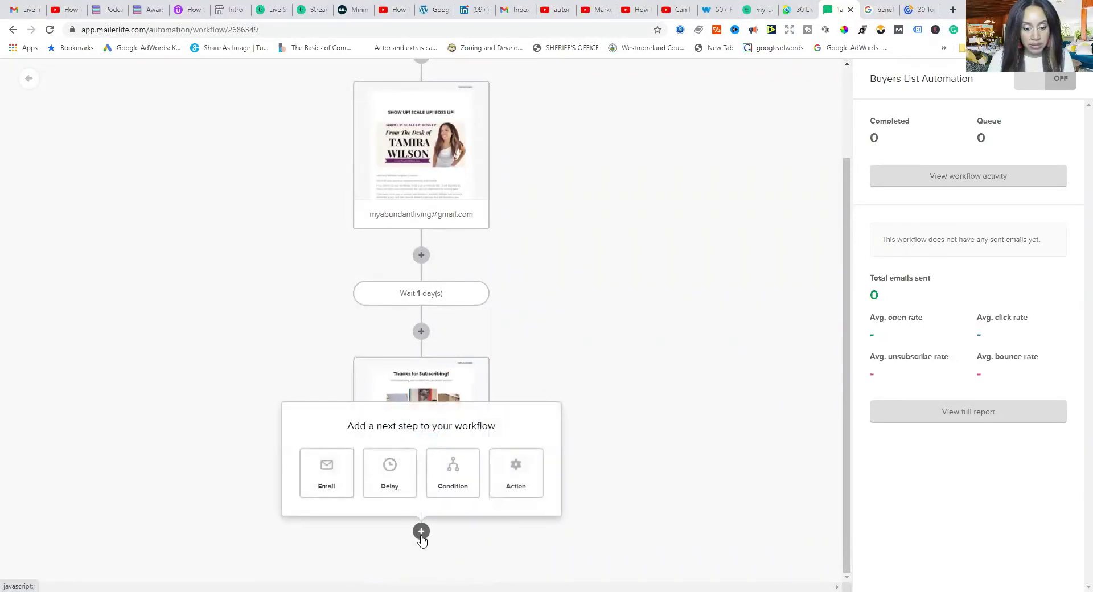
{"action": "left_click", "coordinate": [390, 481]}
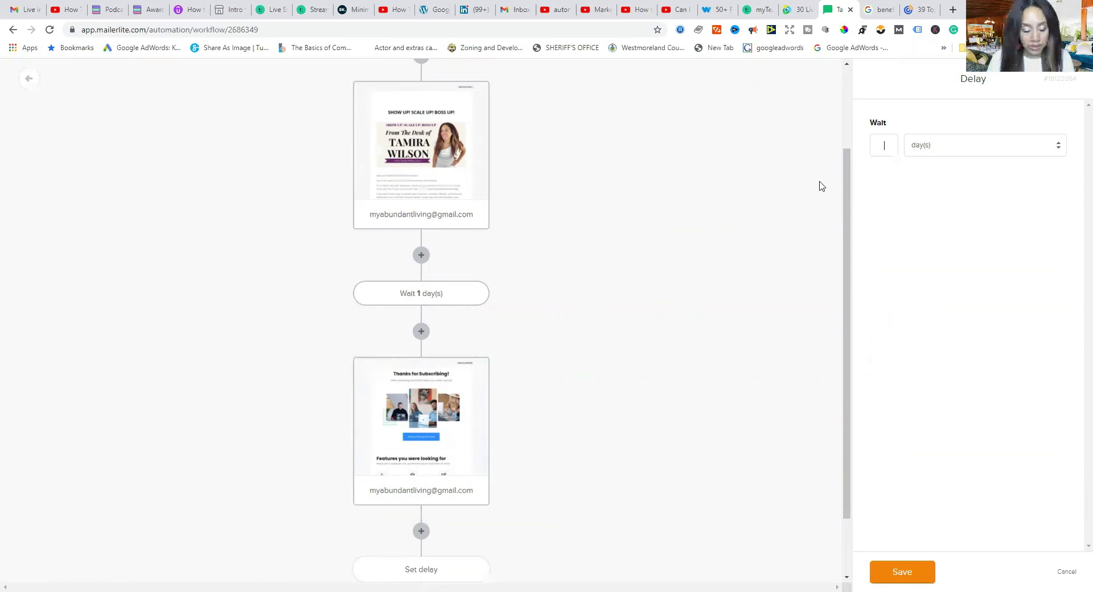
{"action": "type", "text": "2"}
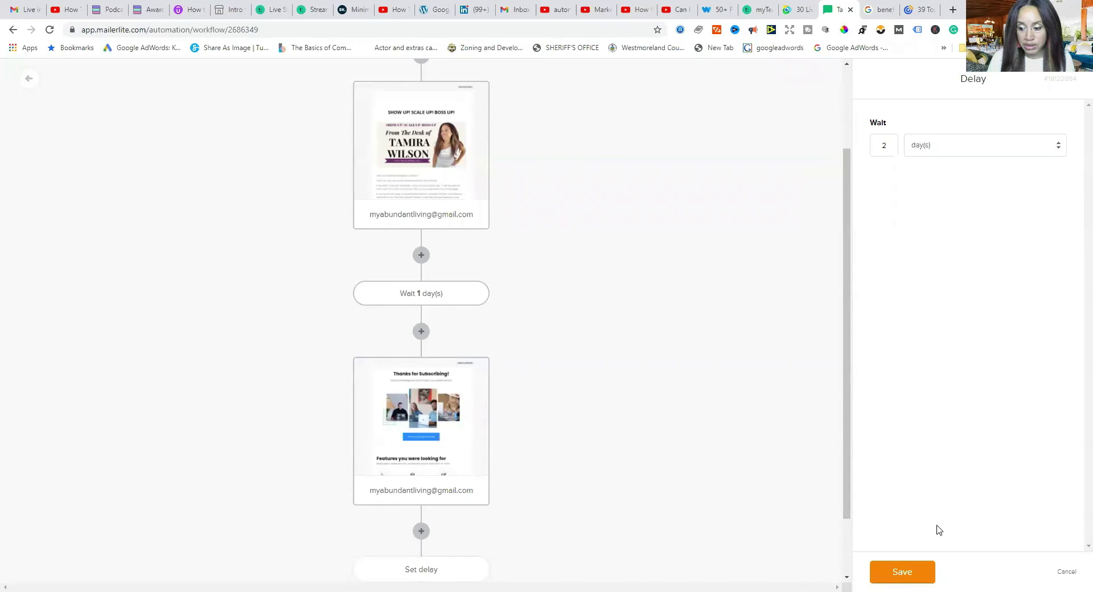
{"action": "left_click", "coordinate": [911, 575]}
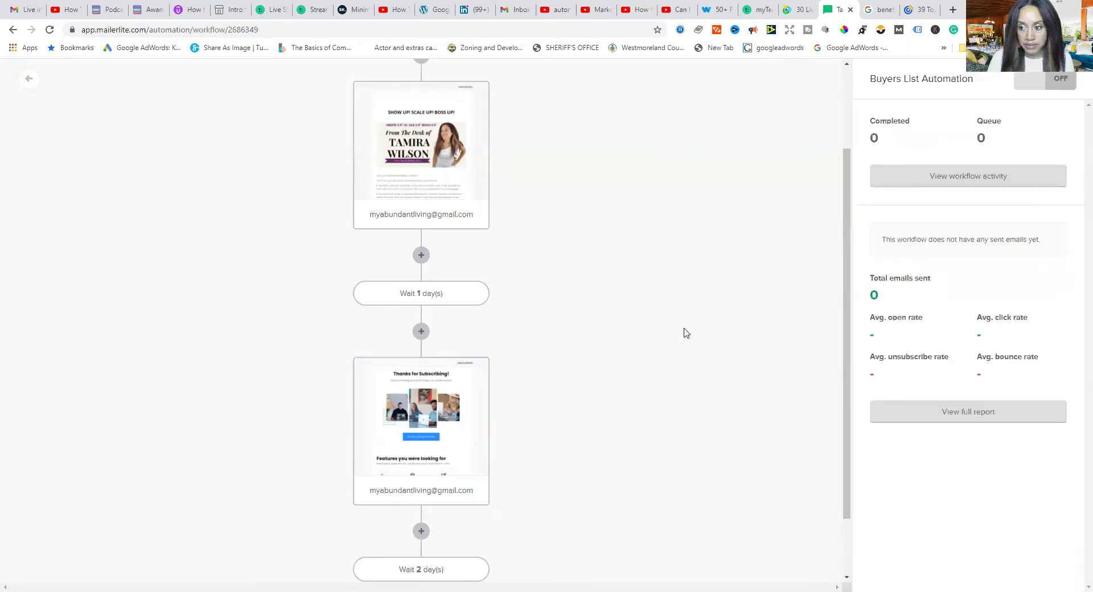
Step: Add an email after the 2-day delay, with the suggested email address as its name and the Name variable as its subject
{"action": "scroll", "coordinate": [683, 329], "scroll_direction": "down", "scroll_amount": 2}
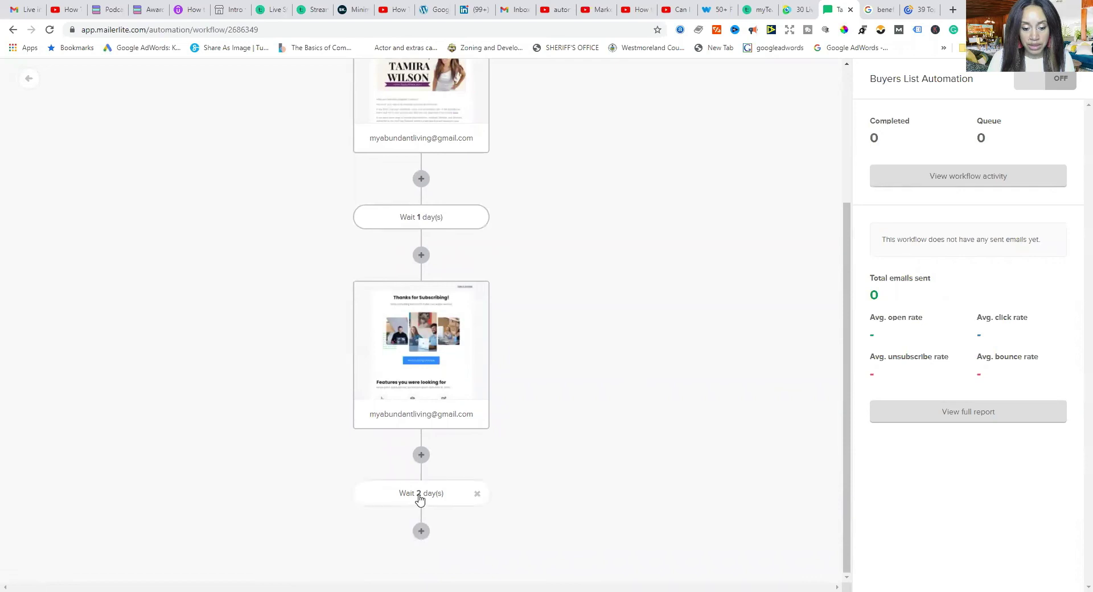
{"action": "left_click", "coordinate": [421, 531]}
{"action": "left_click", "coordinate": [324, 477]}
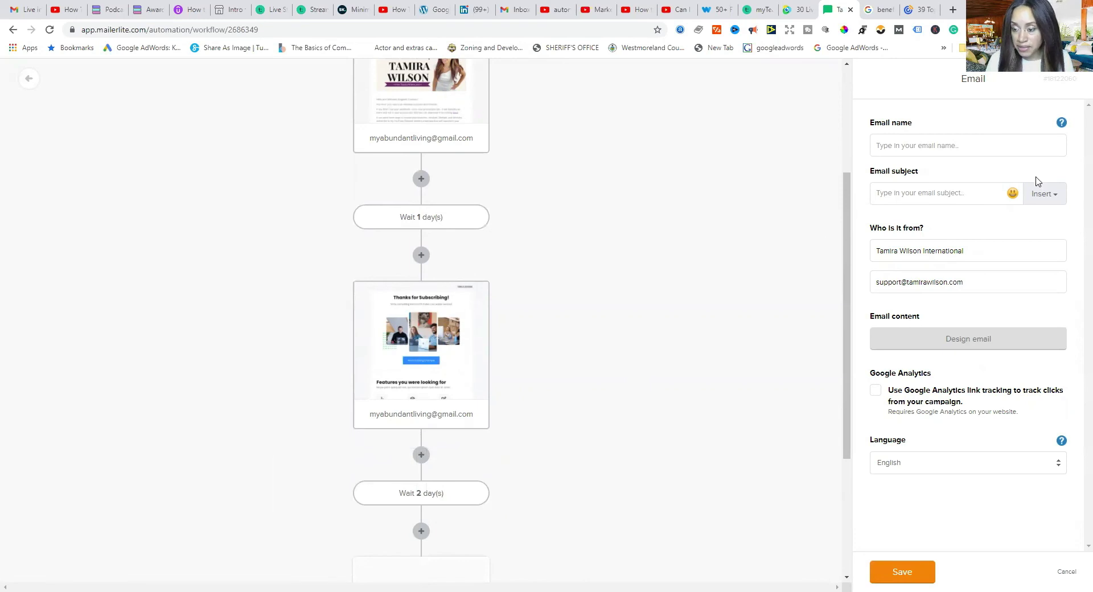
{"action": "left_click", "coordinate": [1032, 142]}
{"action": "left_click", "coordinate": [971, 195]}
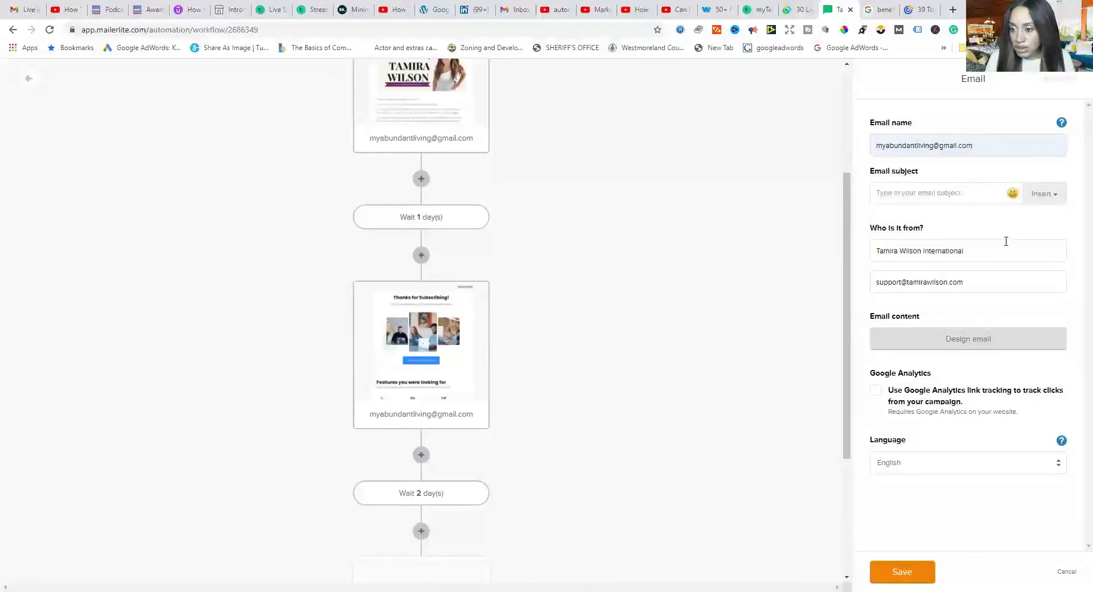
{"action": "left_click", "coordinate": [1060, 199]}
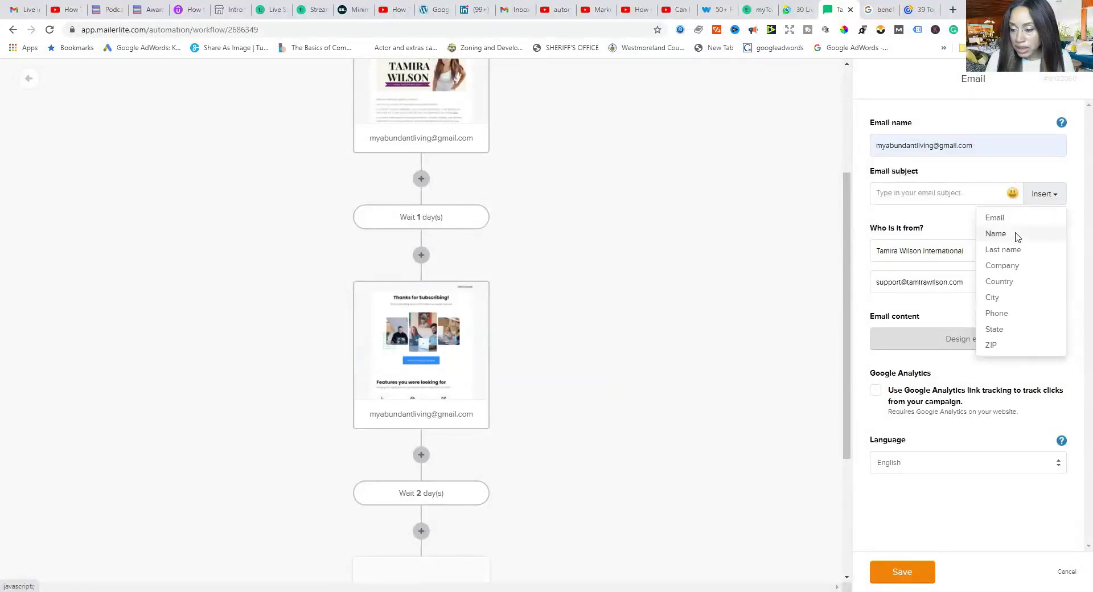
{"action": "left_click", "coordinate": [996, 234]}
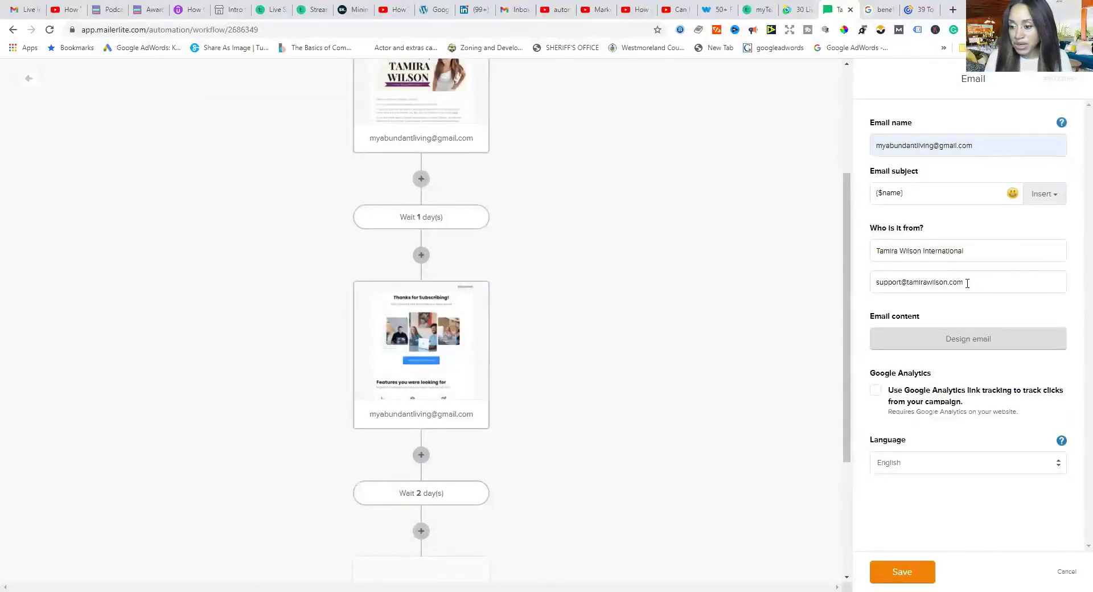
Step: Start designing the third email from the saved "Tutorial" template
{"action": "left_click", "coordinate": [980, 345]}
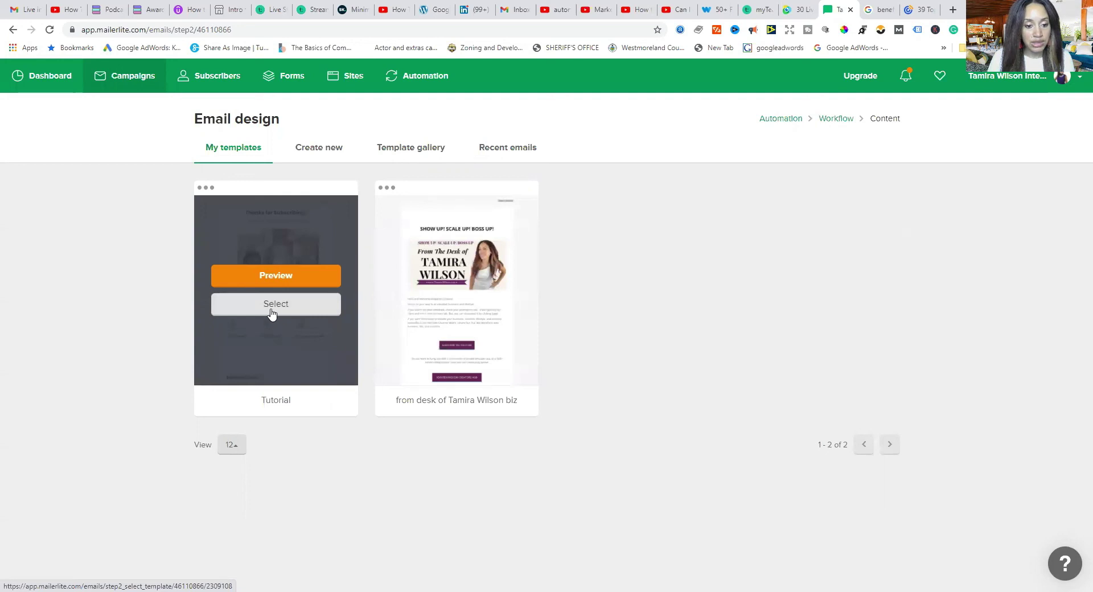
{"action": "left_click", "coordinate": [271, 305]}
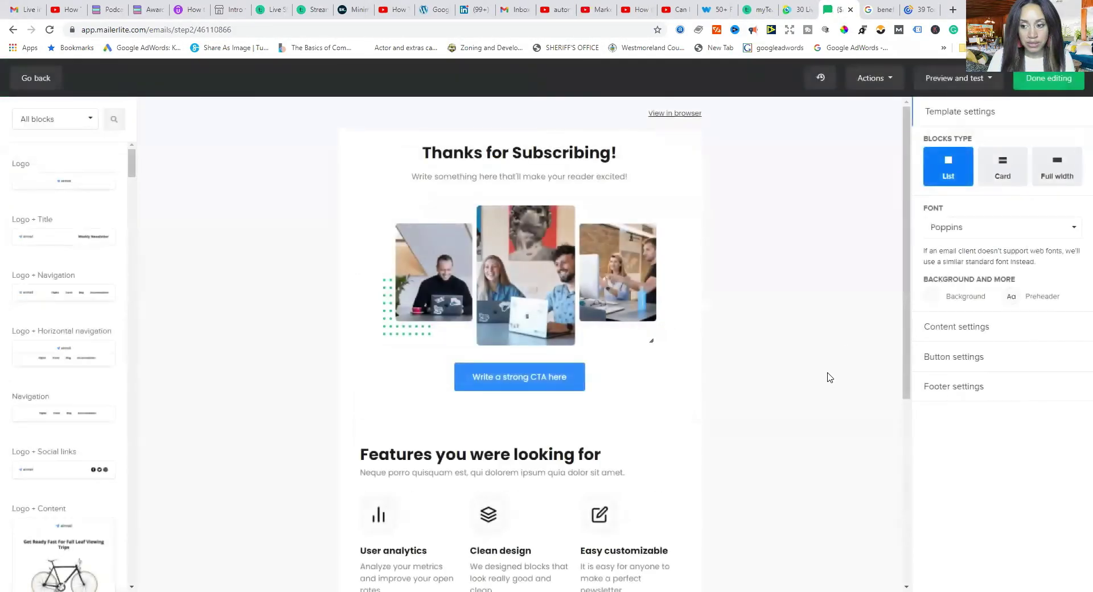
Step: Review the template's layout and the settings of the divider between the features section and "Helpful links"
{"action": "scroll", "coordinate": [801, 371], "scroll_direction": "down", "scroll_amount": 5}
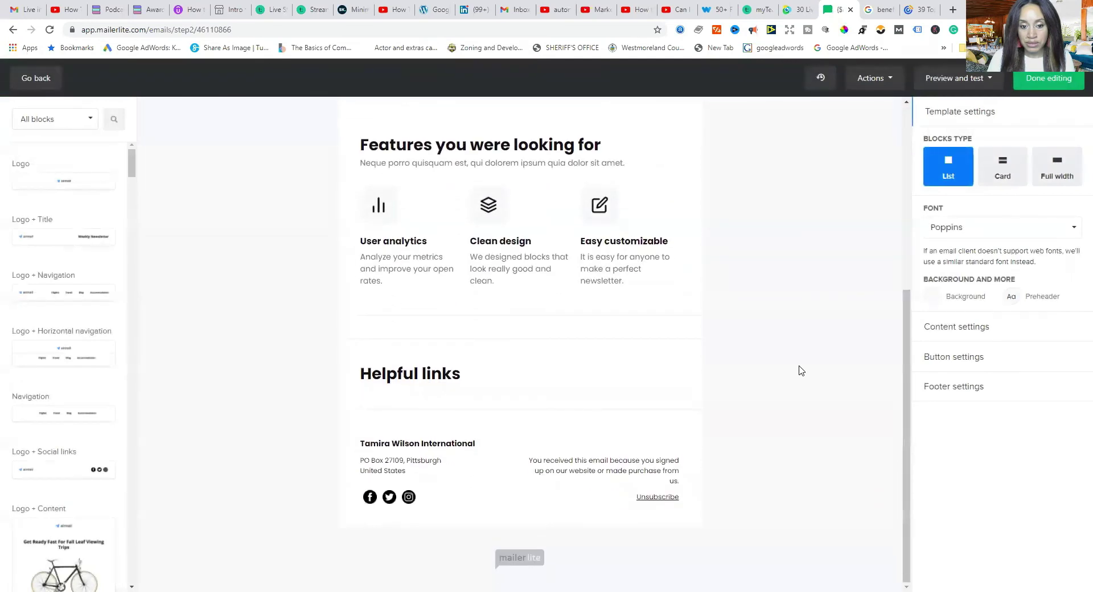
{"action": "scroll", "coordinate": [800, 370], "scroll_direction": "up", "scroll_amount": 3}
{"action": "scroll", "coordinate": [801, 371], "scroll_direction": "up", "scroll_amount": 3}
{"action": "scroll", "coordinate": [801, 370], "scroll_direction": "down", "scroll_amount": 5}
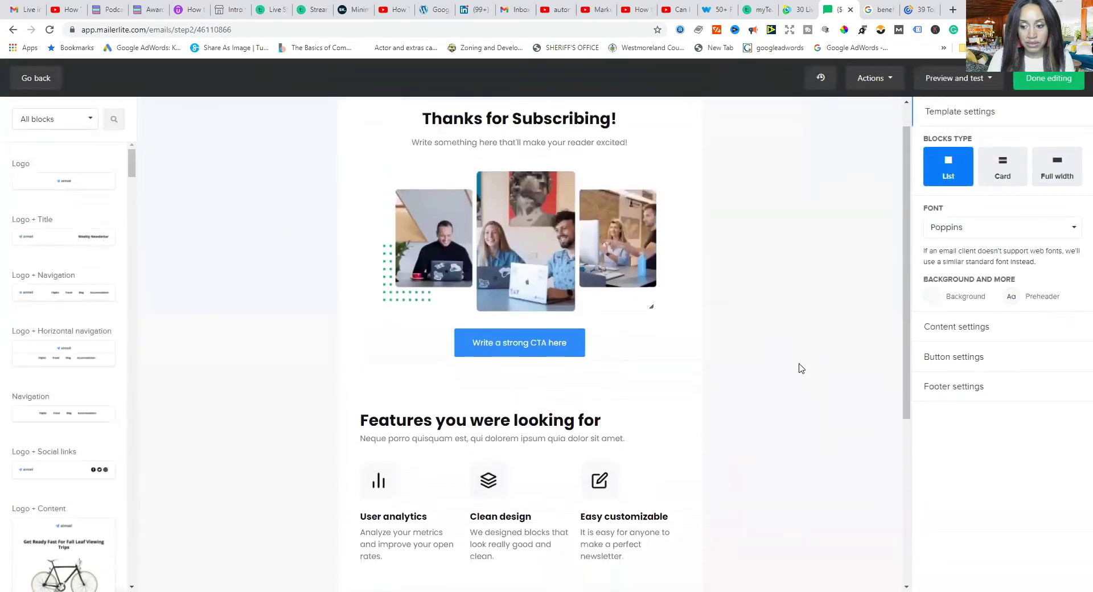
{"action": "scroll", "coordinate": [801, 368], "scroll_direction": "up", "scroll_amount": 5}
{"action": "scroll", "coordinate": [597, 390], "scroll_direction": "down", "scroll_amount": 4}
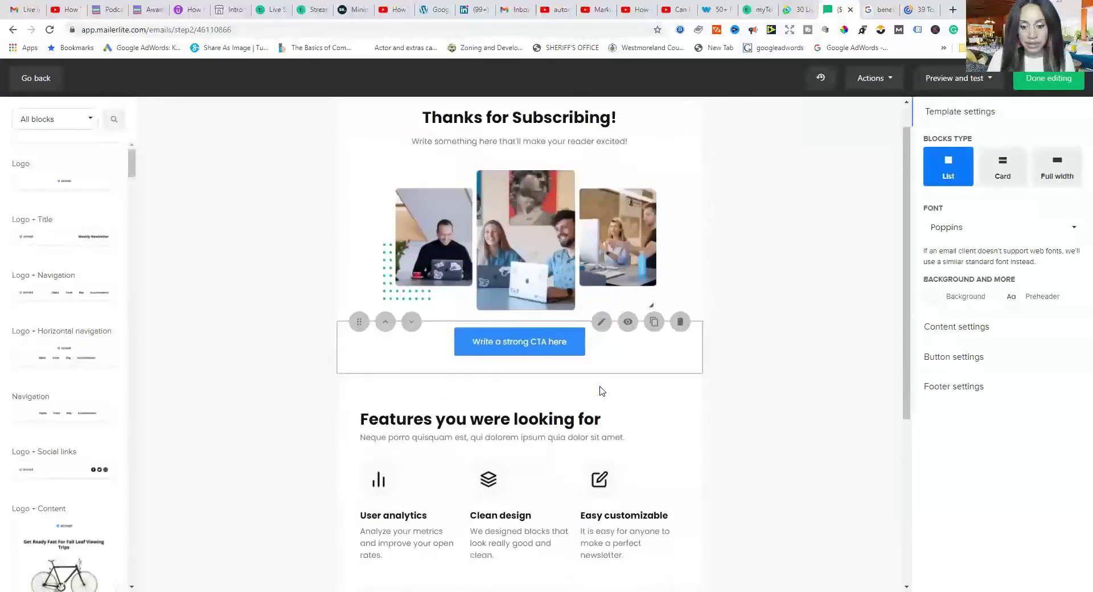
{"action": "scroll", "coordinate": [595, 386], "scroll_direction": "down", "scroll_amount": 2}
{"action": "scroll", "coordinate": [614, 385], "scroll_direction": "up", "scroll_amount": 1}
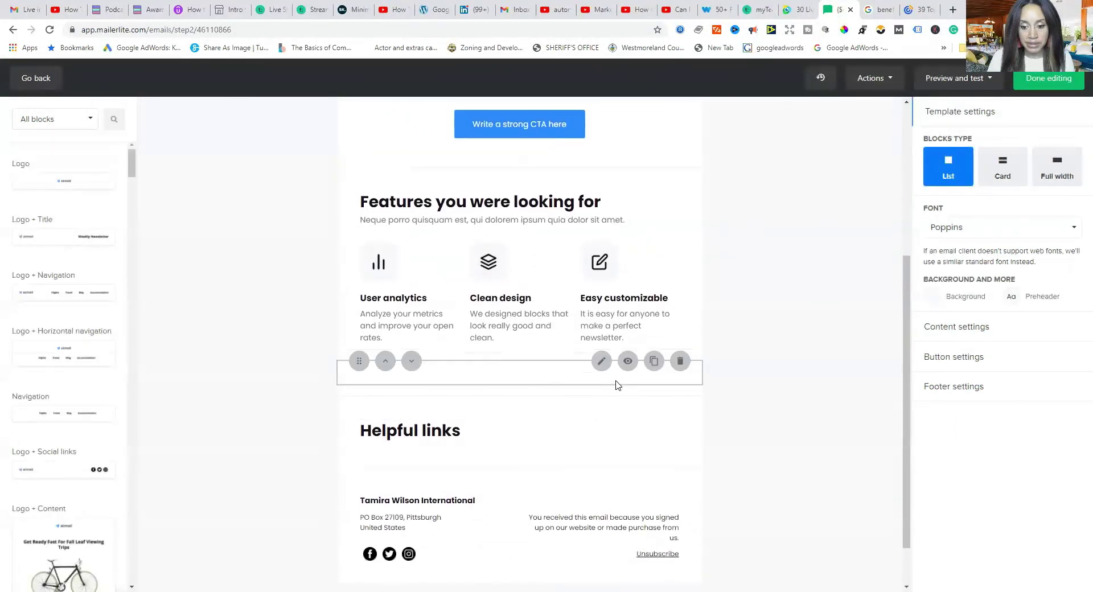
{"action": "left_click", "coordinate": [601, 362]}
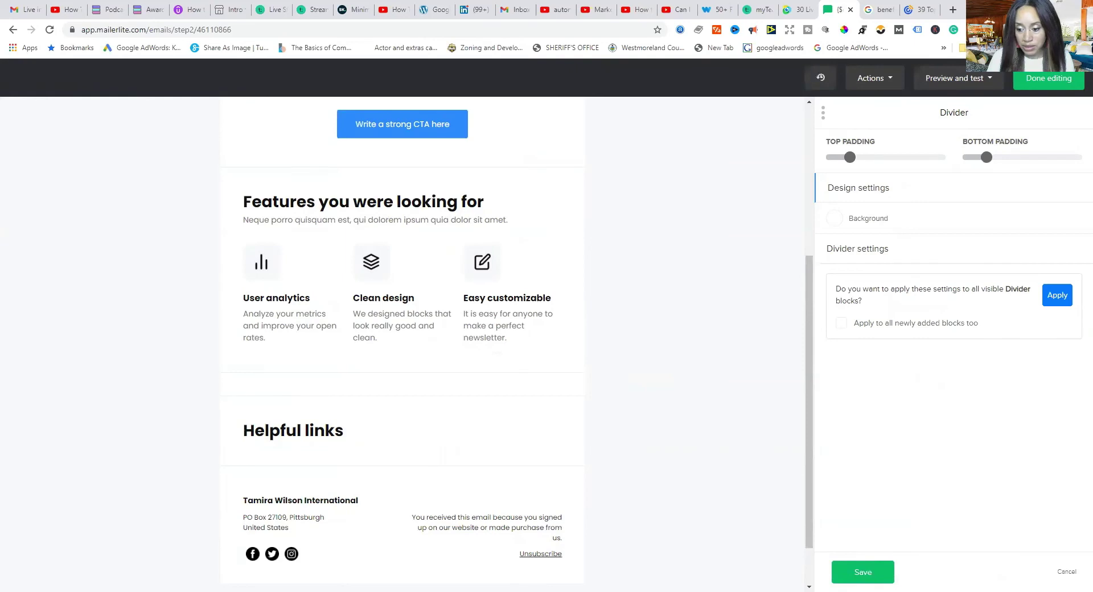
{"action": "left_click", "coordinate": [1066, 572]}
Step: Insert a Text box block between the "Write a strong CTA here" button and the "Features you were looking for" section
{"action": "scroll", "coordinate": [570, 415], "scroll_direction": "up", "scroll_amount": 6}
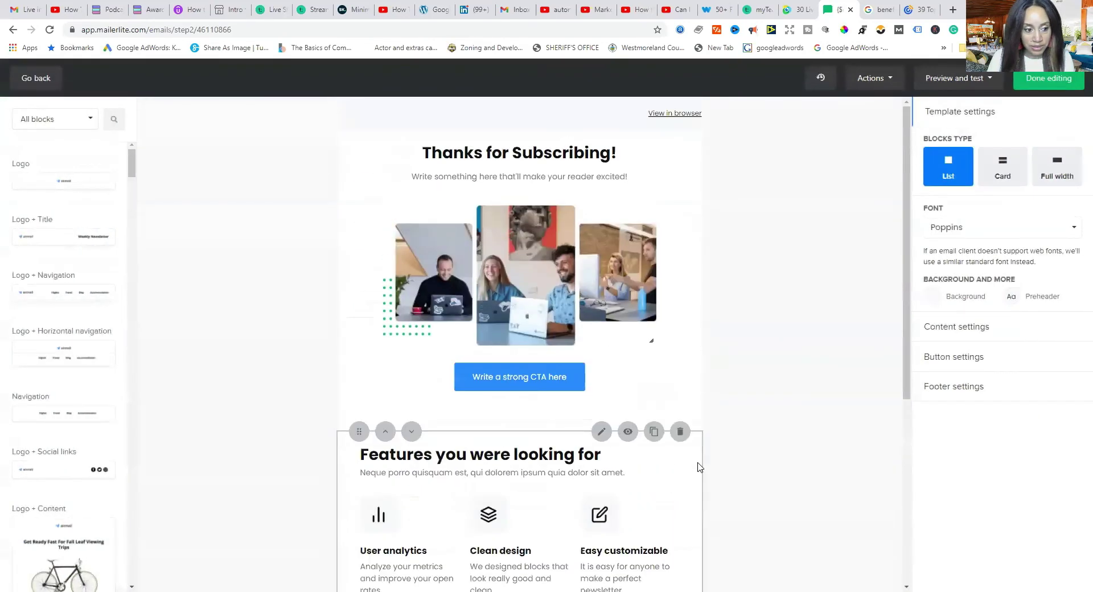
{"action": "scroll", "coordinate": [87, 280], "scroll_direction": "down", "scroll_amount": 15}
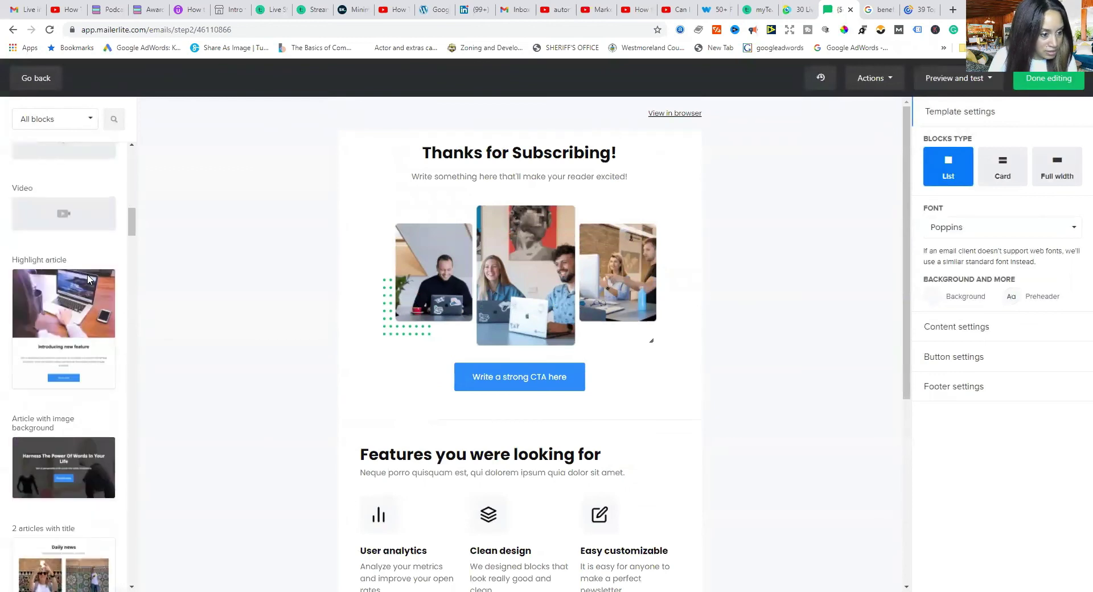
{"action": "scroll", "coordinate": [89, 279], "scroll_direction": "up", "scroll_amount": 5}
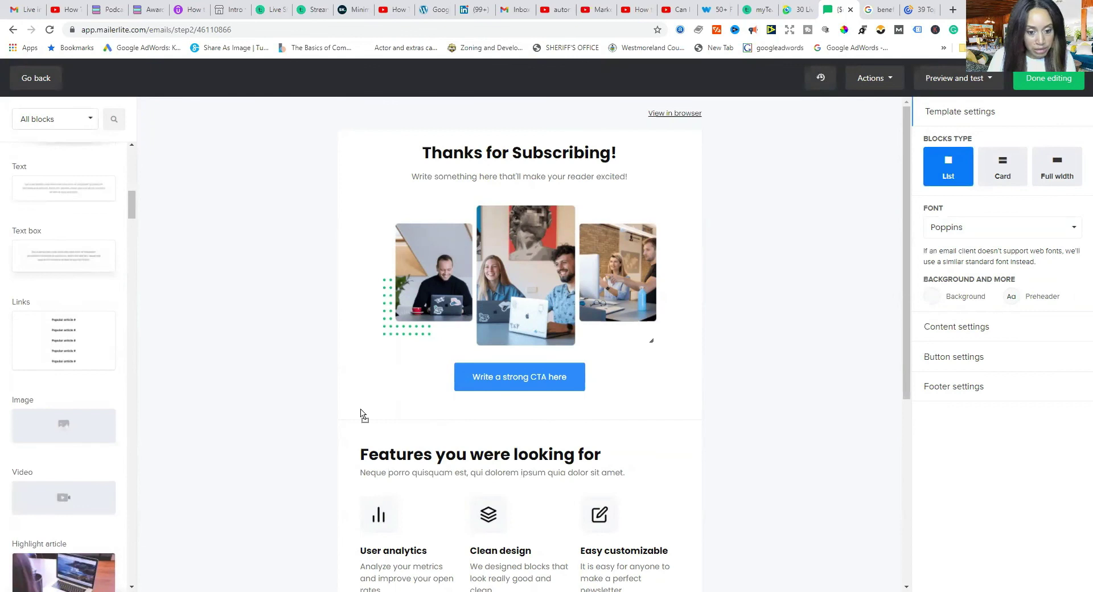
{"action": "left_click_drag", "start_coordinate": [556, 438], "coordinate": [582, 456]}
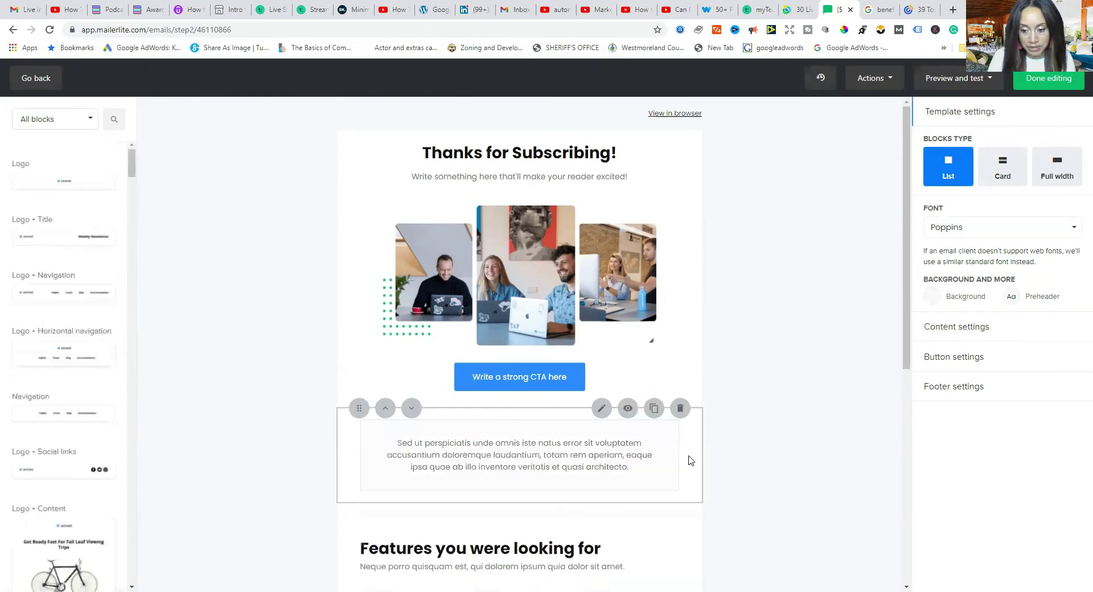
Step: Open the new text box block for editing and clear its placeholder text
{"action": "scroll", "coordinate": [783, 463], "scroll_direction": "down", "scroll_amount": 3}
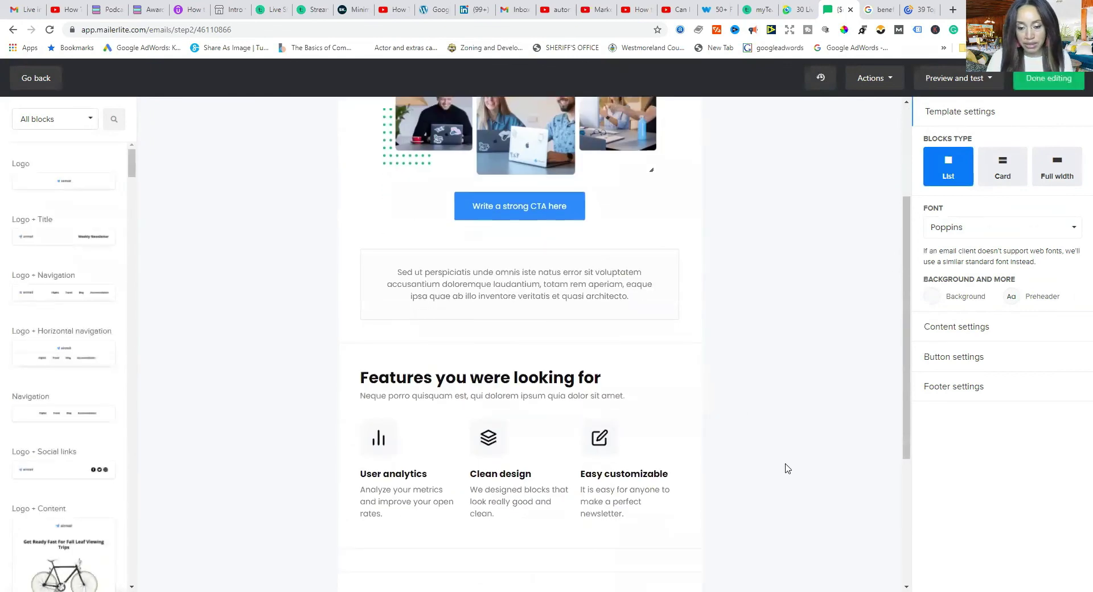
{"action": "scroll", "coordinate": [786, 468], "scroll_direction": "up", "scroll_amount": 1}
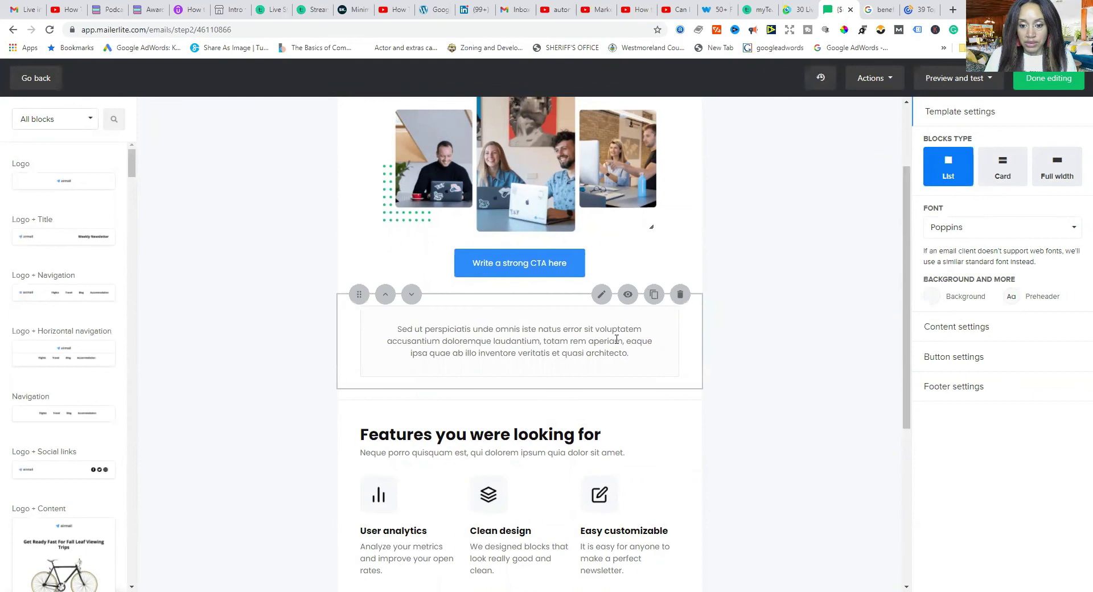
{"action": "left_click", "coordinate": [601, 294]}
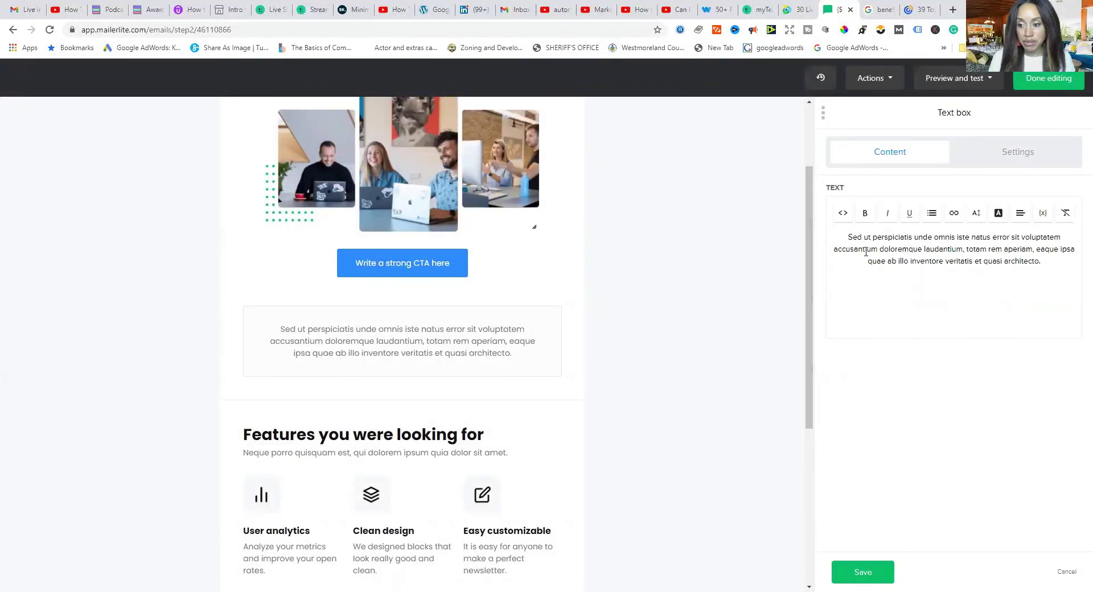
{"action": "left_click_drag", "start_coordinate": [837, 239], "coordinate": [1051, 286]}
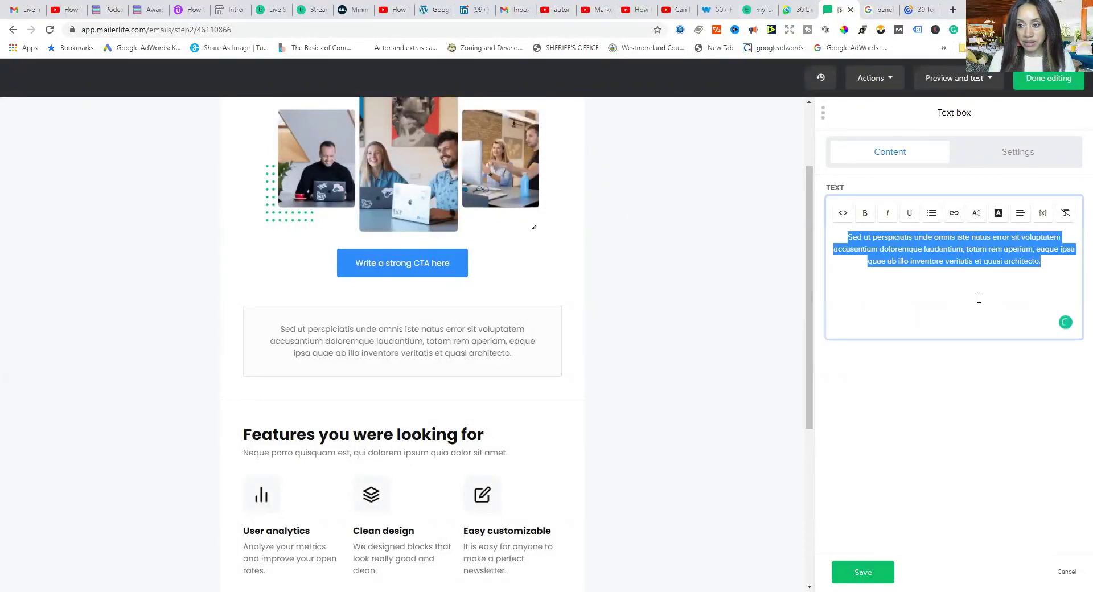
{"action": "left_click", "coordinate": [951, 298]}
{"action": "left_click_drag", "start_coordinate": [1045, 261], "coordinate": [827, 243]}
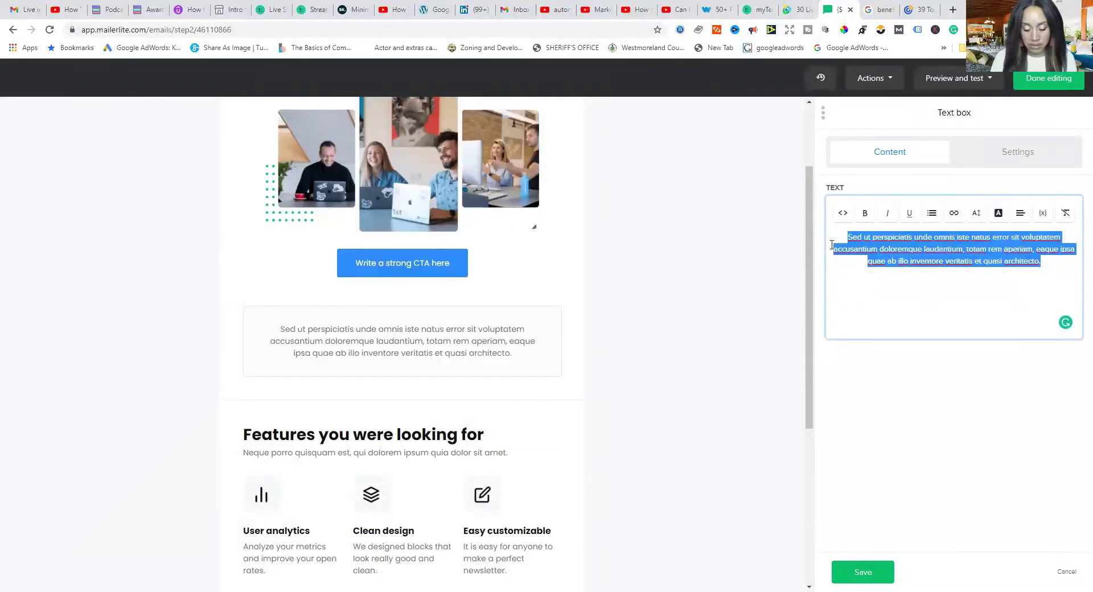
{"action": "key", "text": "BackSpace"}
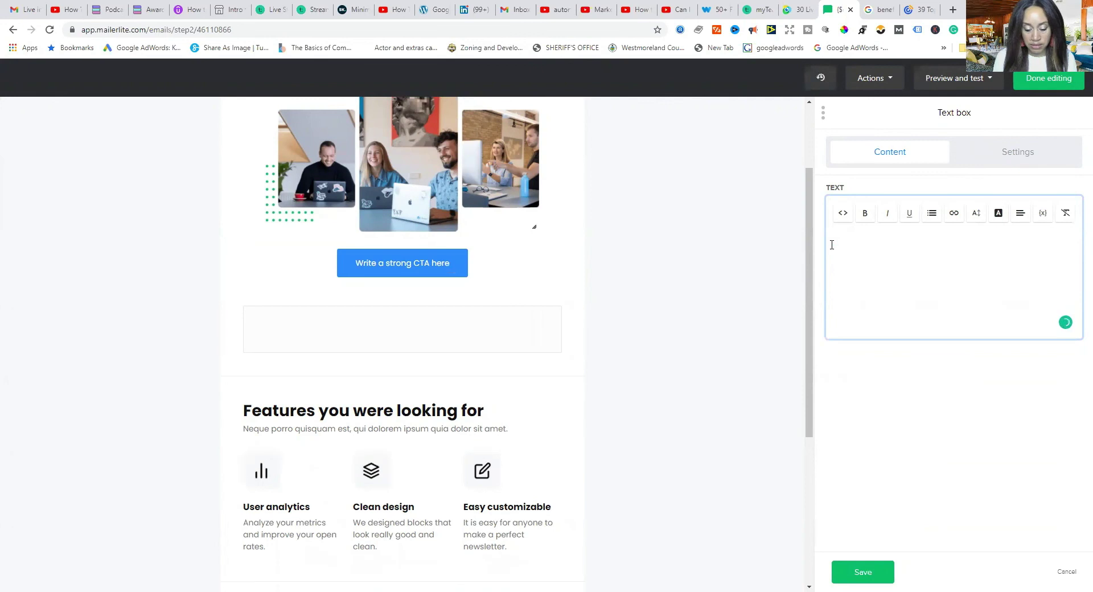
{"action": "type", "text": "Thanks"}
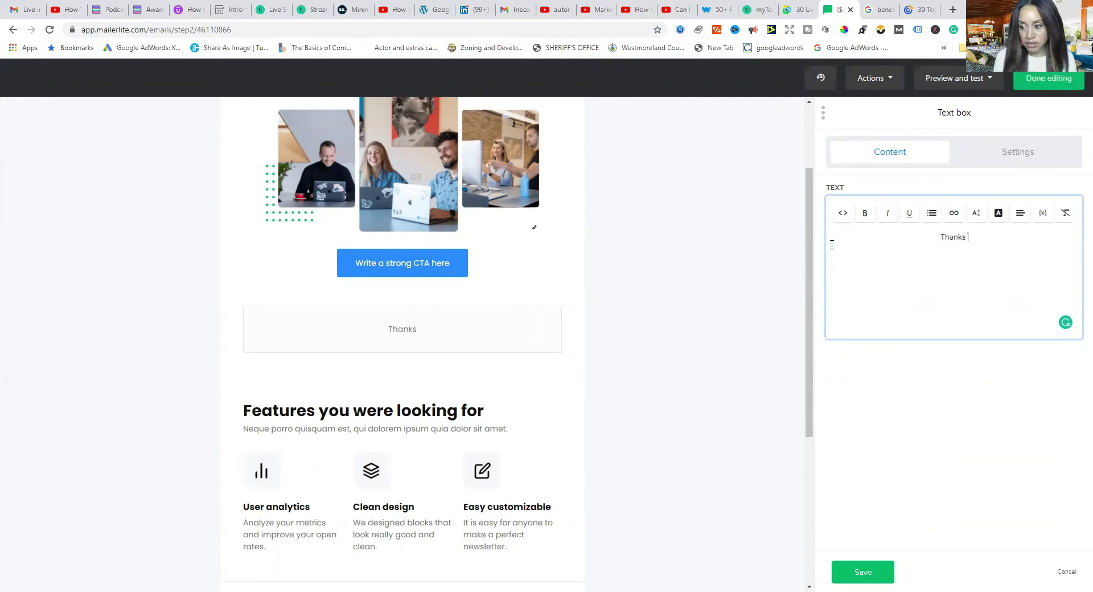
{"action": "key", "text": "BackSpace"}
{"action": "key", "text": "BackSpace"}
{"action": "key", "text": "BackSpace"}
{"action": "key", "text": "BackSpace"}
{"action": "key", "text": "BackSpace"}
{"action": "key", "text": "BackSpace"}
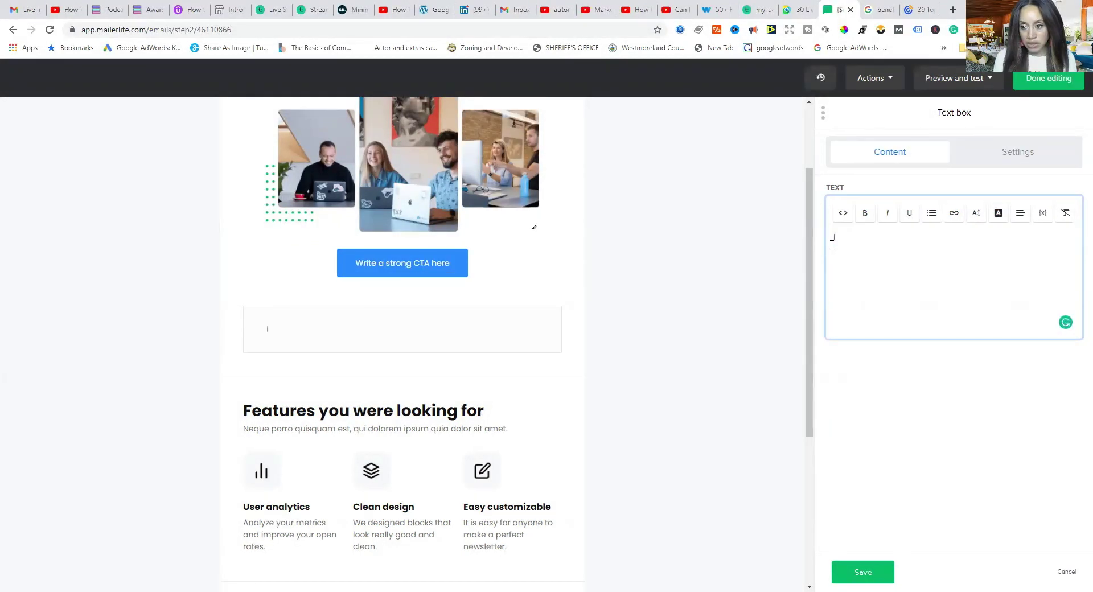
Step: Write "I hope you enjoyed free ebook!" in the text box, save it and finish editing the email
{"action": "type", "text": "I hope you"}
{"action": "type", "text": "d"}
{"action": "key", "text": "BackSpace"}
{"action": "key", "text": "BackSpace"}
{"action": "key", "text": "BackSpace"}
{"action": "key", "text": "BackSpace"}
{"action": "type", "text": "ye th"}
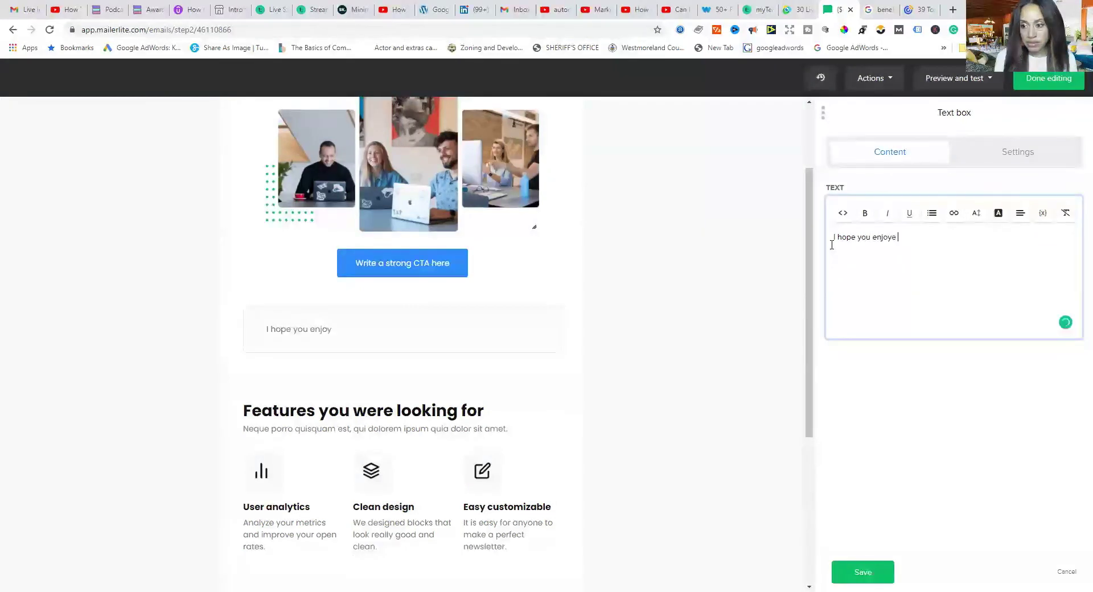
{"action": "key", "text": "BackSpace"}
{"action": "key", "text": "BackSpace"}
{"action": "key", "text": "BackSpace"}
{"action": "type", "text": "d"}
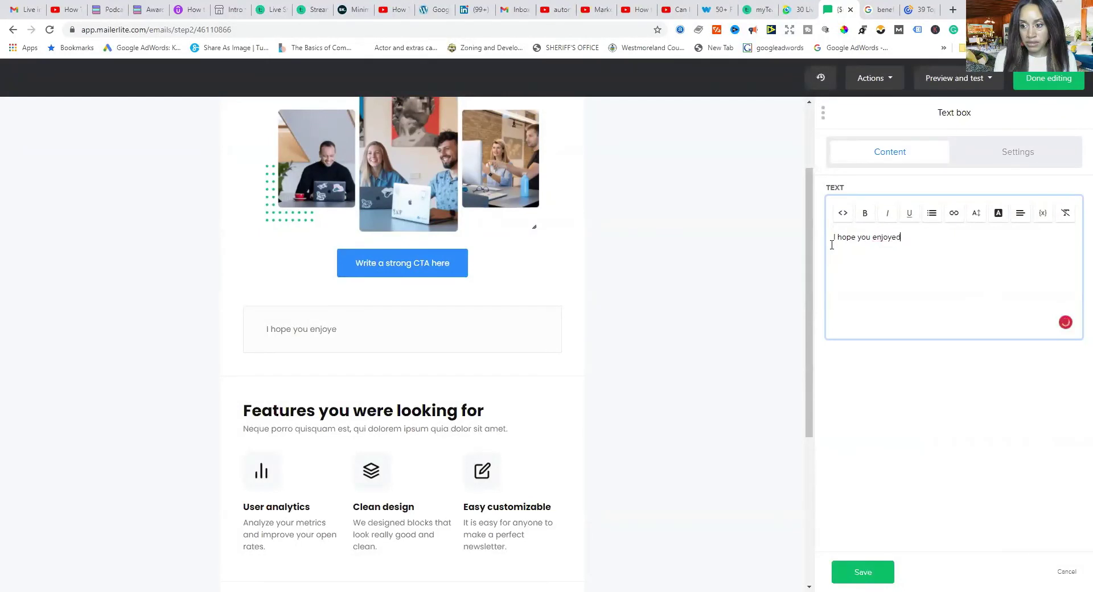
{"action": "type", "text": " free ebook!"}
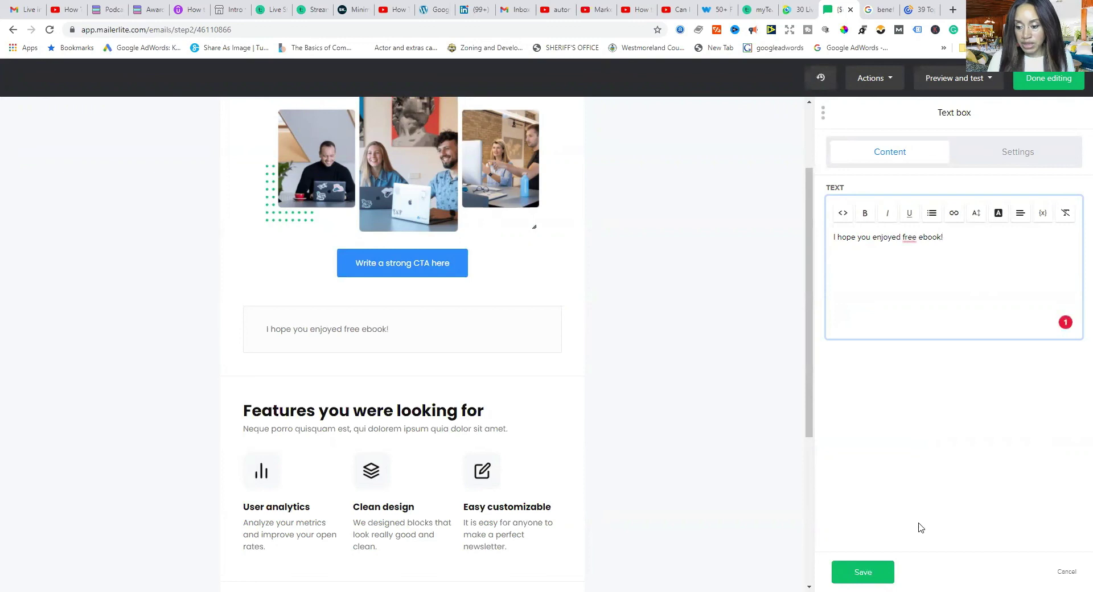
{"action": "left_click", "coordinate": [871, 574]}
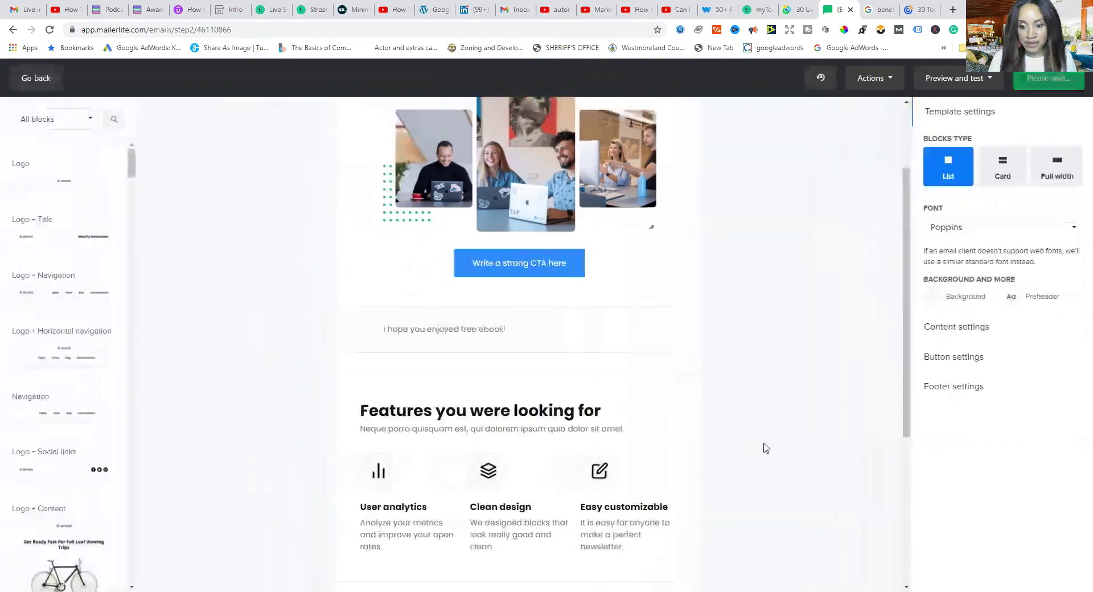
{"action": "left_click", "coordinate": [1024, 85]}
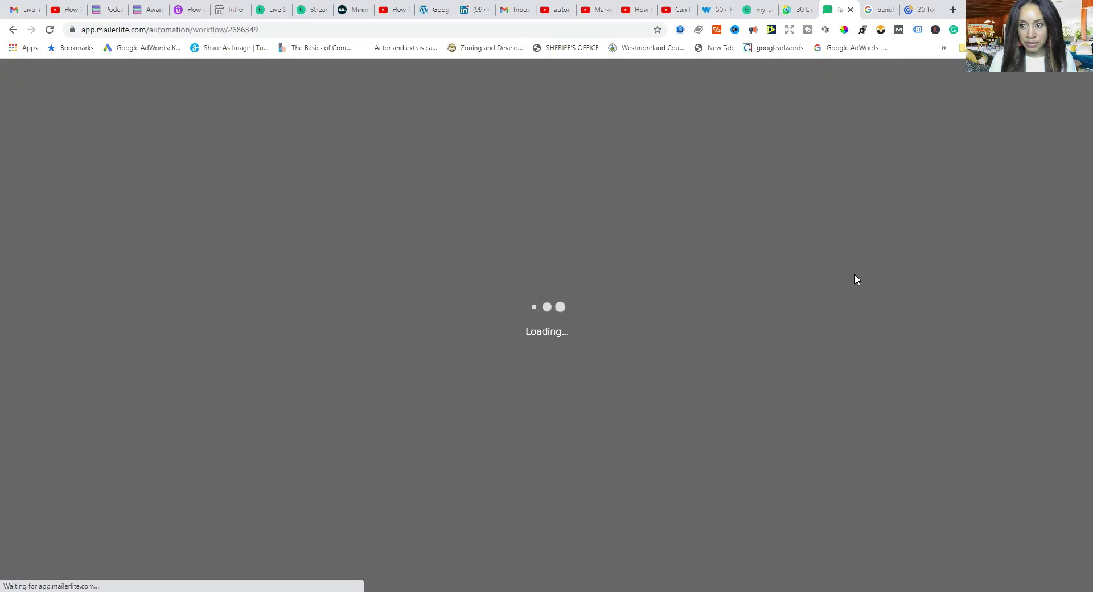
Step: Review the whole Buyers List Automation workflow, from the group trigger through the three emails and the delays between them
{"action": "scroll", "coordinate": [728, 365], "scroll_direction": "down", "scroll_amount": 5}
{"action": "scroll", "coordinate": [740, 359], "scroll_direction": "down", "scroll_amount": 2}
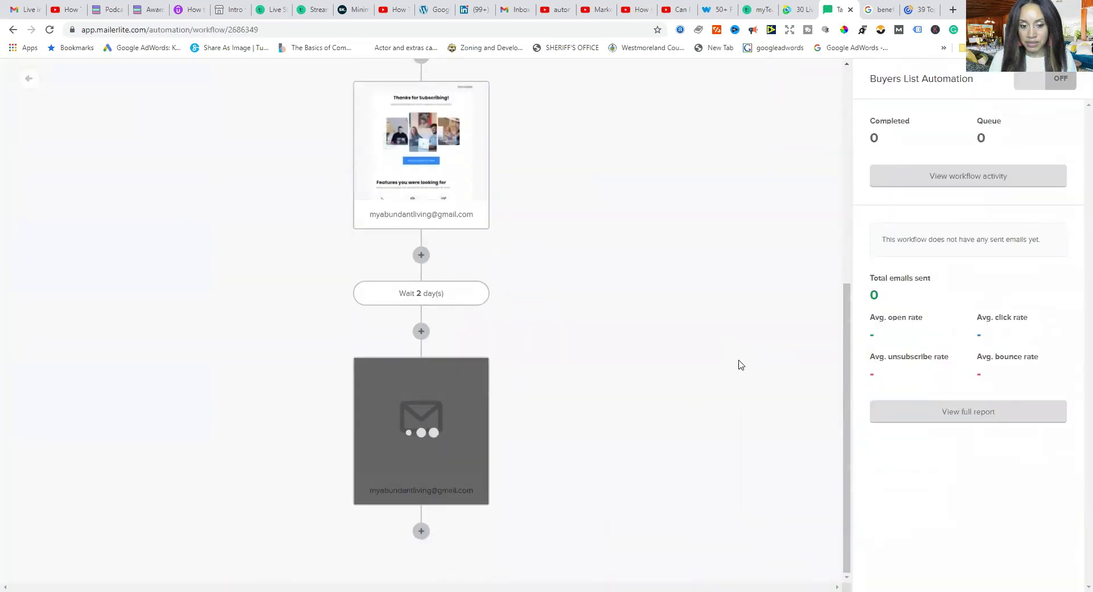
{"action": "scroll", "coordinate": [705, 365], "scroll_direction": "up", "scroll_amount": 2}
{"action": "scroll", "coordinate": [704, 366], "scroll_direction": "down", "scroll_amount": 3}
{"action": "scroll", "coordinate": [704, 366], "scroll_direction": "down", "scroll_amount": 1}
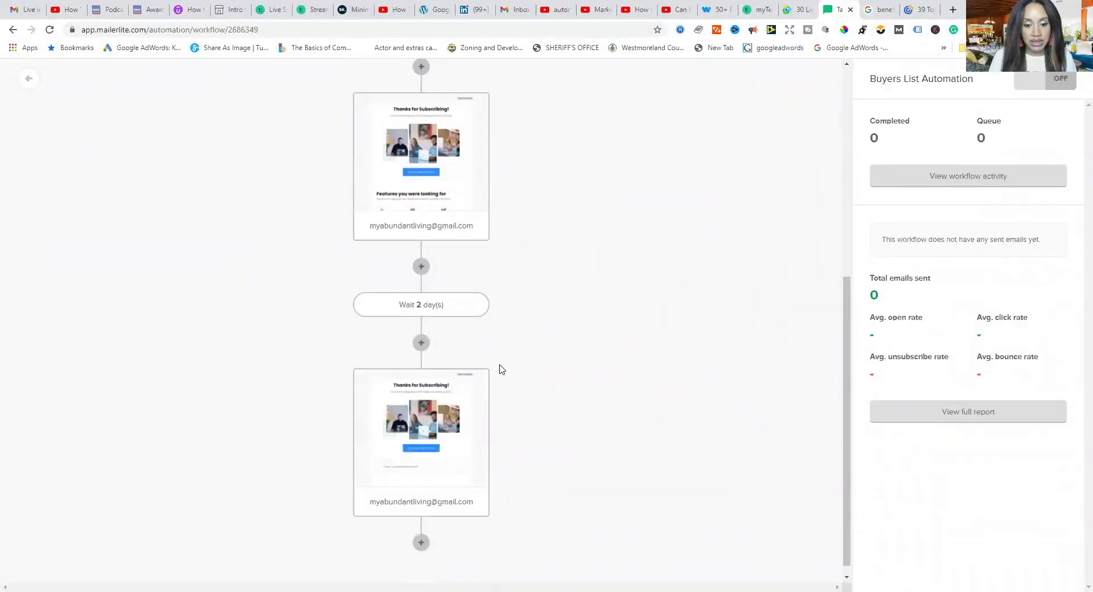
{"action": "scroll", "coordinate": [496, 365], "scroll_direction": "up", "scroll_amount": 7}
{"action": "scroll", "coordinate": [500, 367], "scroll_direction": "down", "scroll_amount": 2}
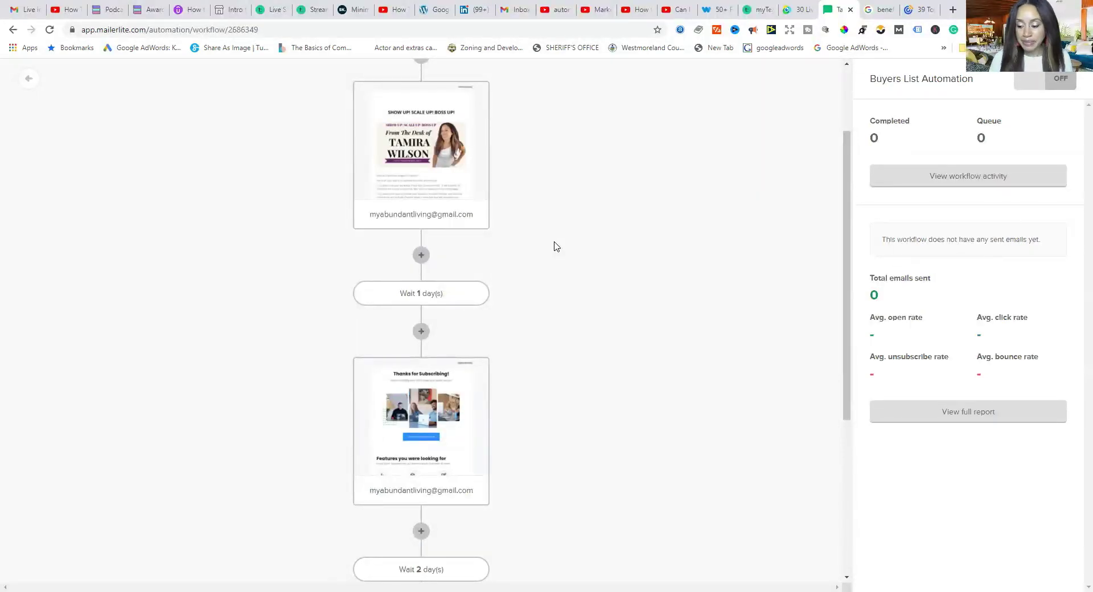
{"action": "scroll", "coordinate": [564, 387], "scroll_direction": "down", "scroll_amount": 5}
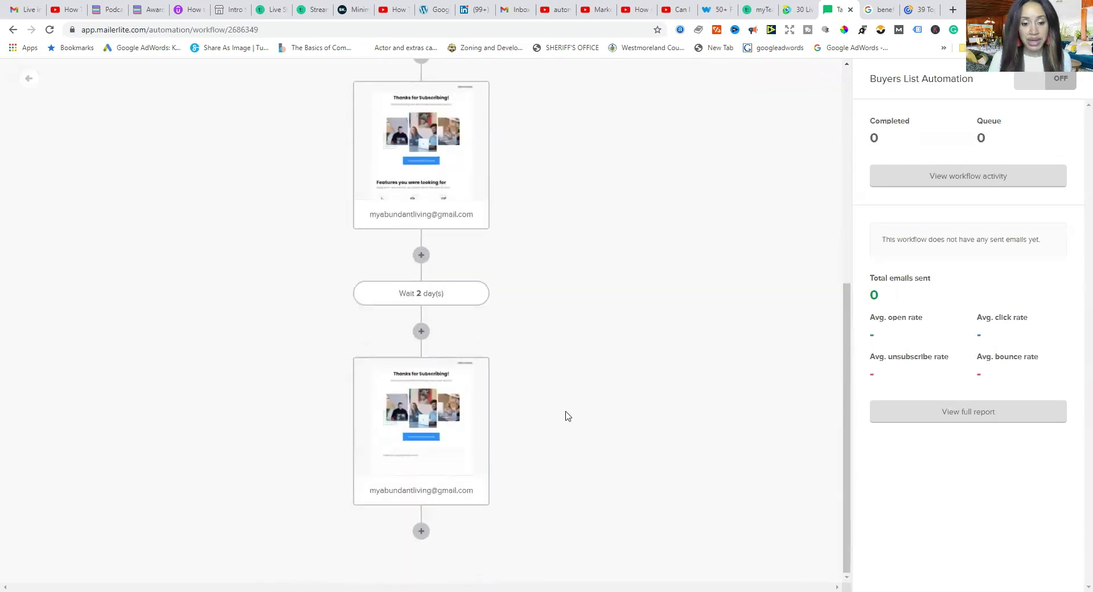
{"action": "scroll", "coordinate": [566, 415], "scroll_direction": "up", "scroll_amount": 7}
{"action": "scroll", "coordinate": [566, 416], "scroll_direction": "down", "scroll_amount": 7}
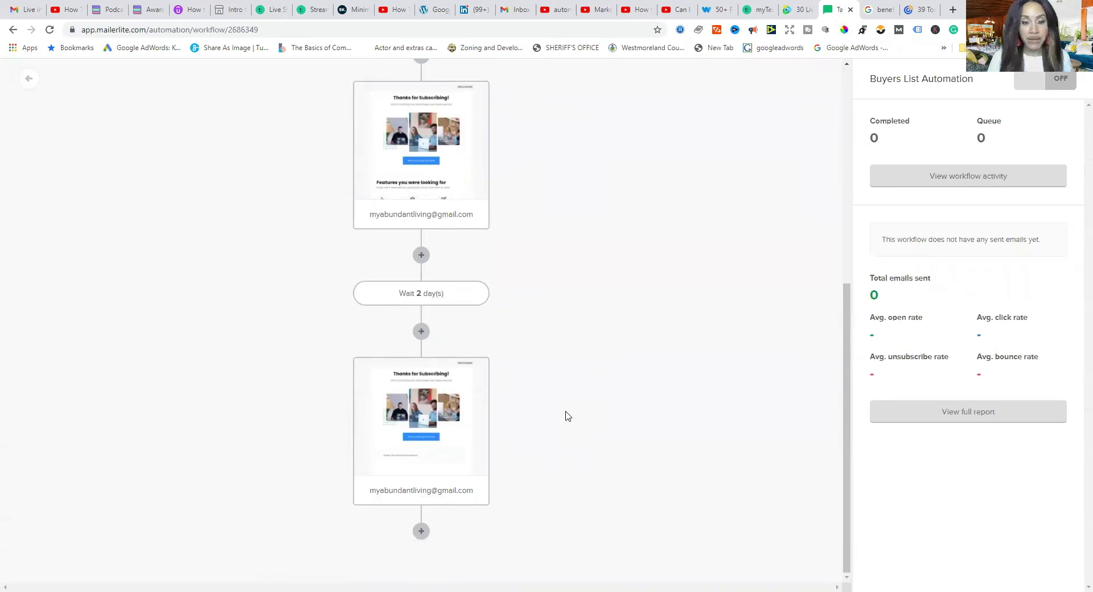
{"action": "scroll", "coordinate": [561, 422], "scroll_direction": "up", "scroll_amount": 6}
{"action": "scroll", "coordinate": [561, 424], "scroll_direction": "down", "scroll_amount": 6}
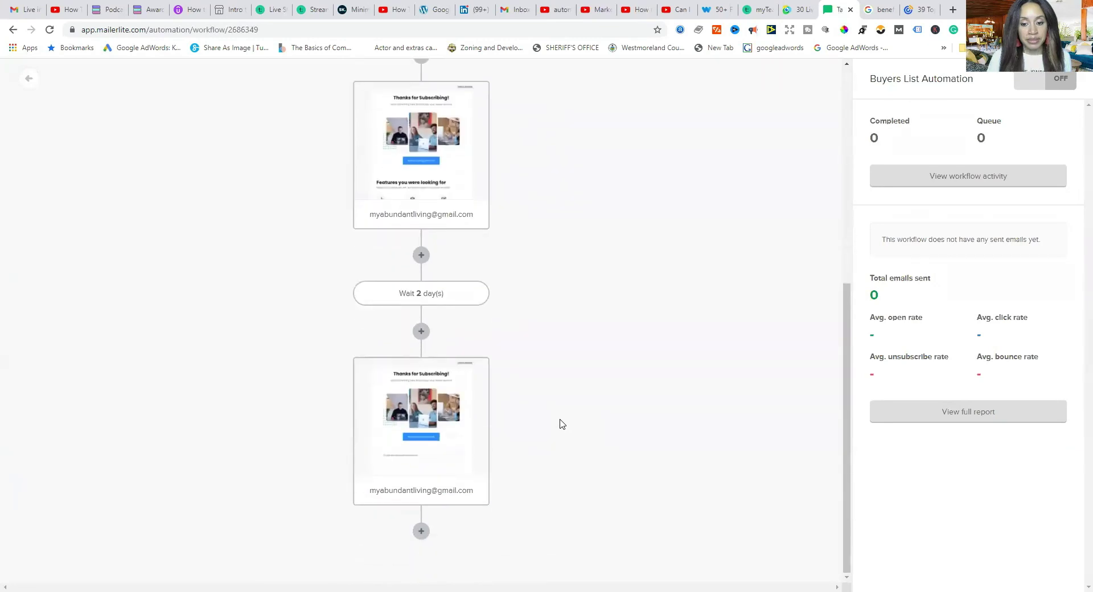
{"action": "scroll", "coordinate": [562, 423], "scroll_direction": "up", "scroll_amount": 6}
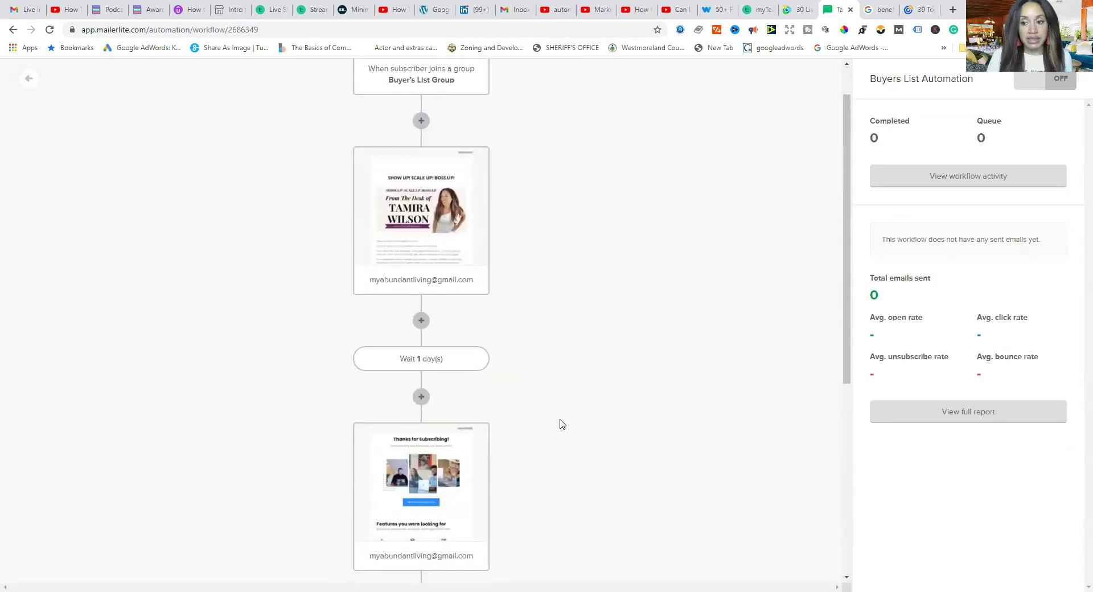
{"action": "scroll", "coordinate": [562, 424], "scroll_direction": "down", "scroll_amount": 6}
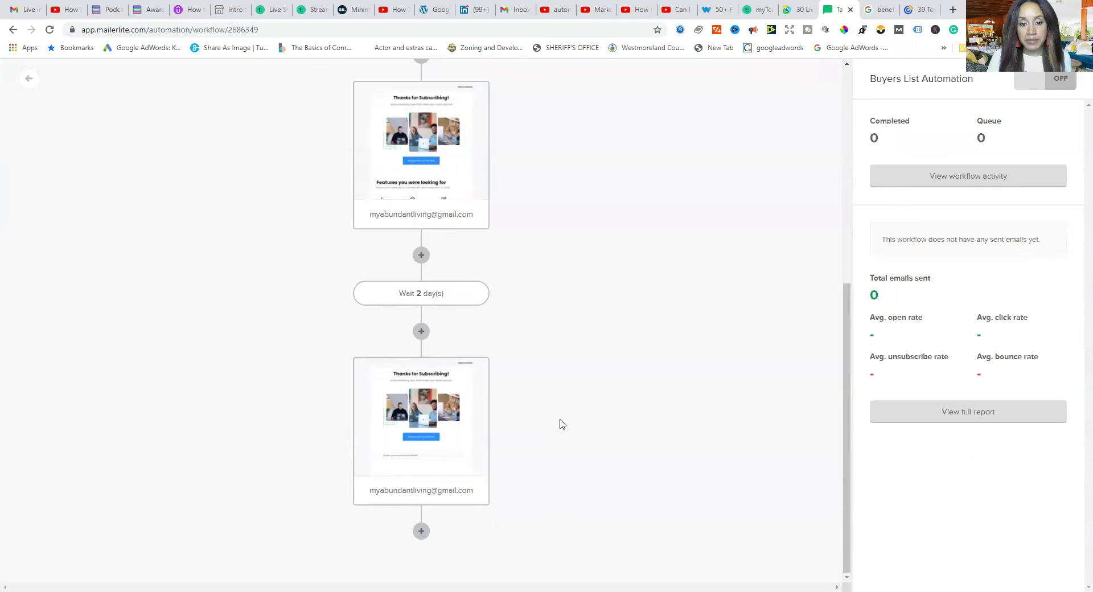
{"action": "scroll", "coordinate": [562, 424], "scroll_direction": "up", "scroll_amount": 4}
{"action": "scroll", "coordinate": [562, 424], "scroll_direction": "down", "scroll_amount": 4}
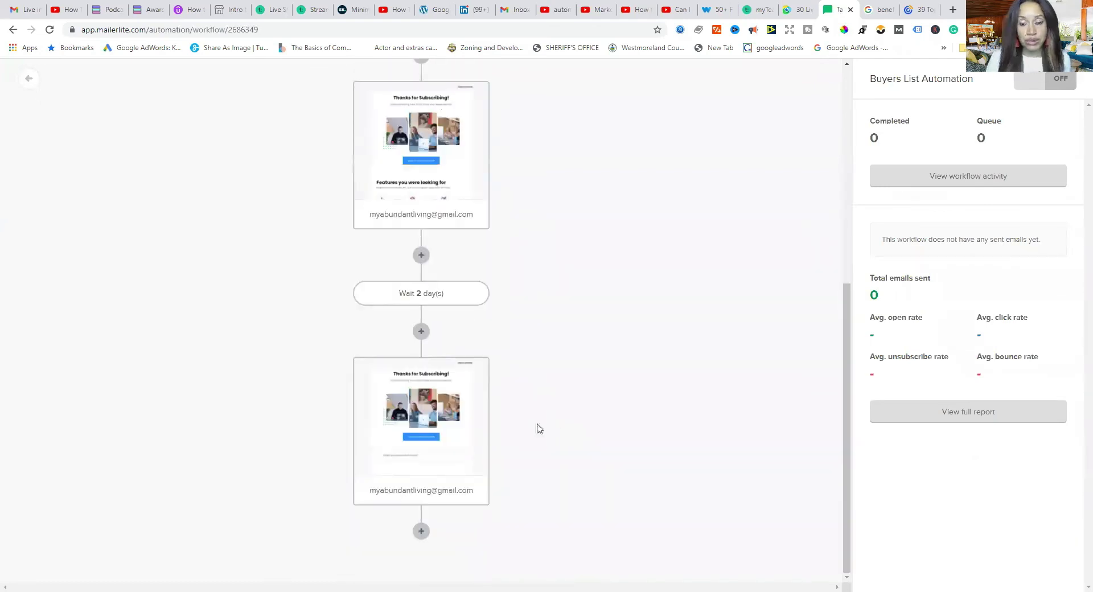
{"action": "scroll", "coordinate": [529, 429], "scroll_direction": "up", "scroll_amount": 4}
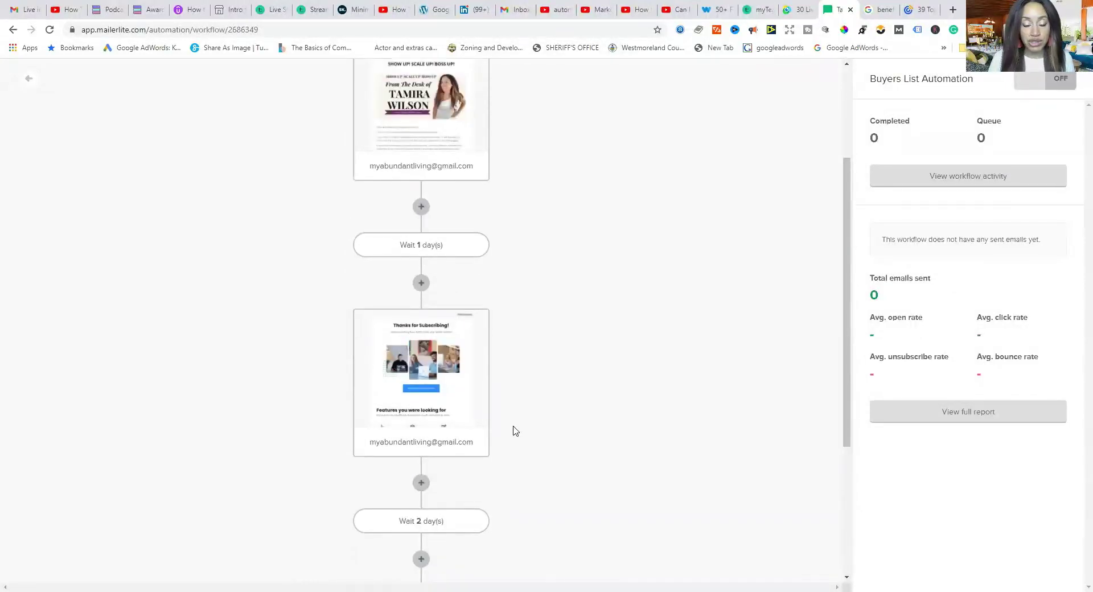
{"action": "scroll", "coordinate": [514, 431], "scroll_direction": "down", "scroll_amount": 4}
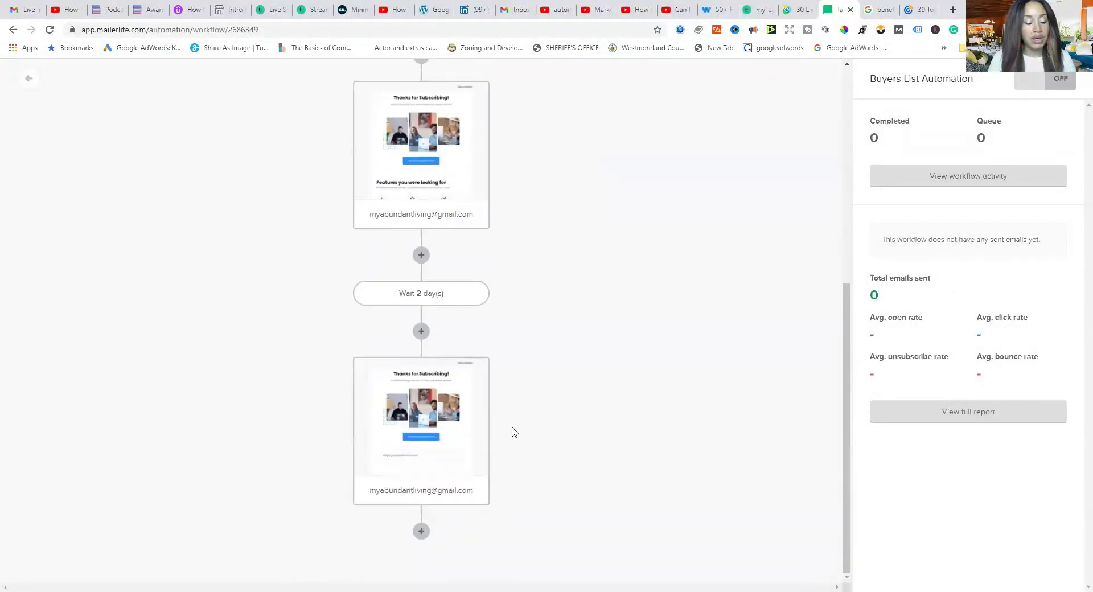